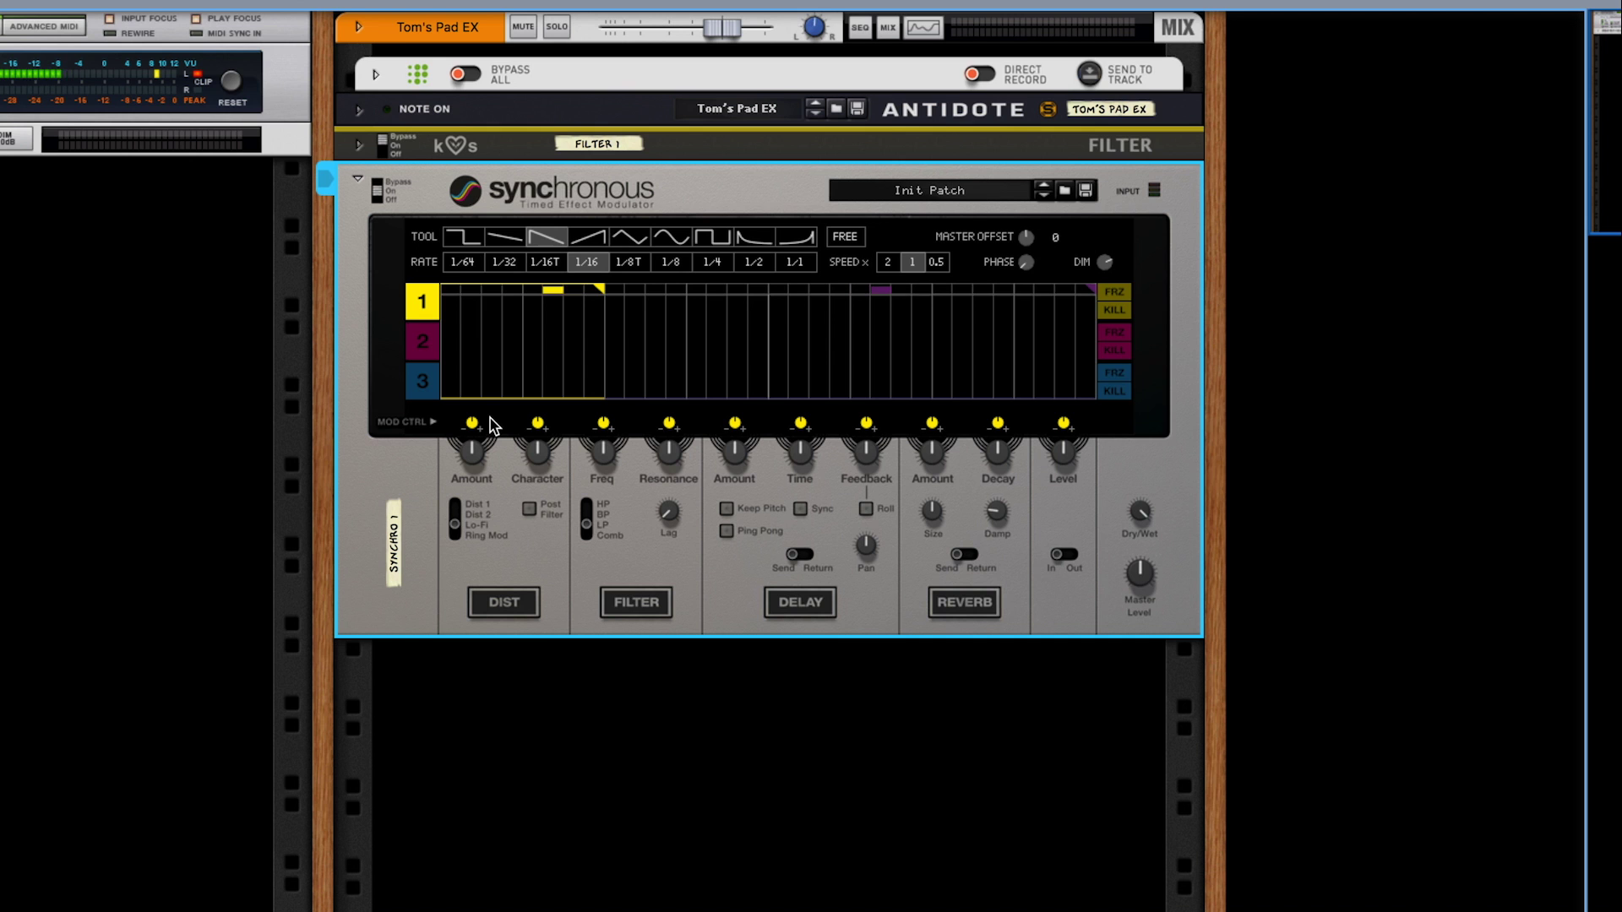
Check the rack's back panel, then cycle through modulation lanes 1–3, ending on lane 1
key("Tab")
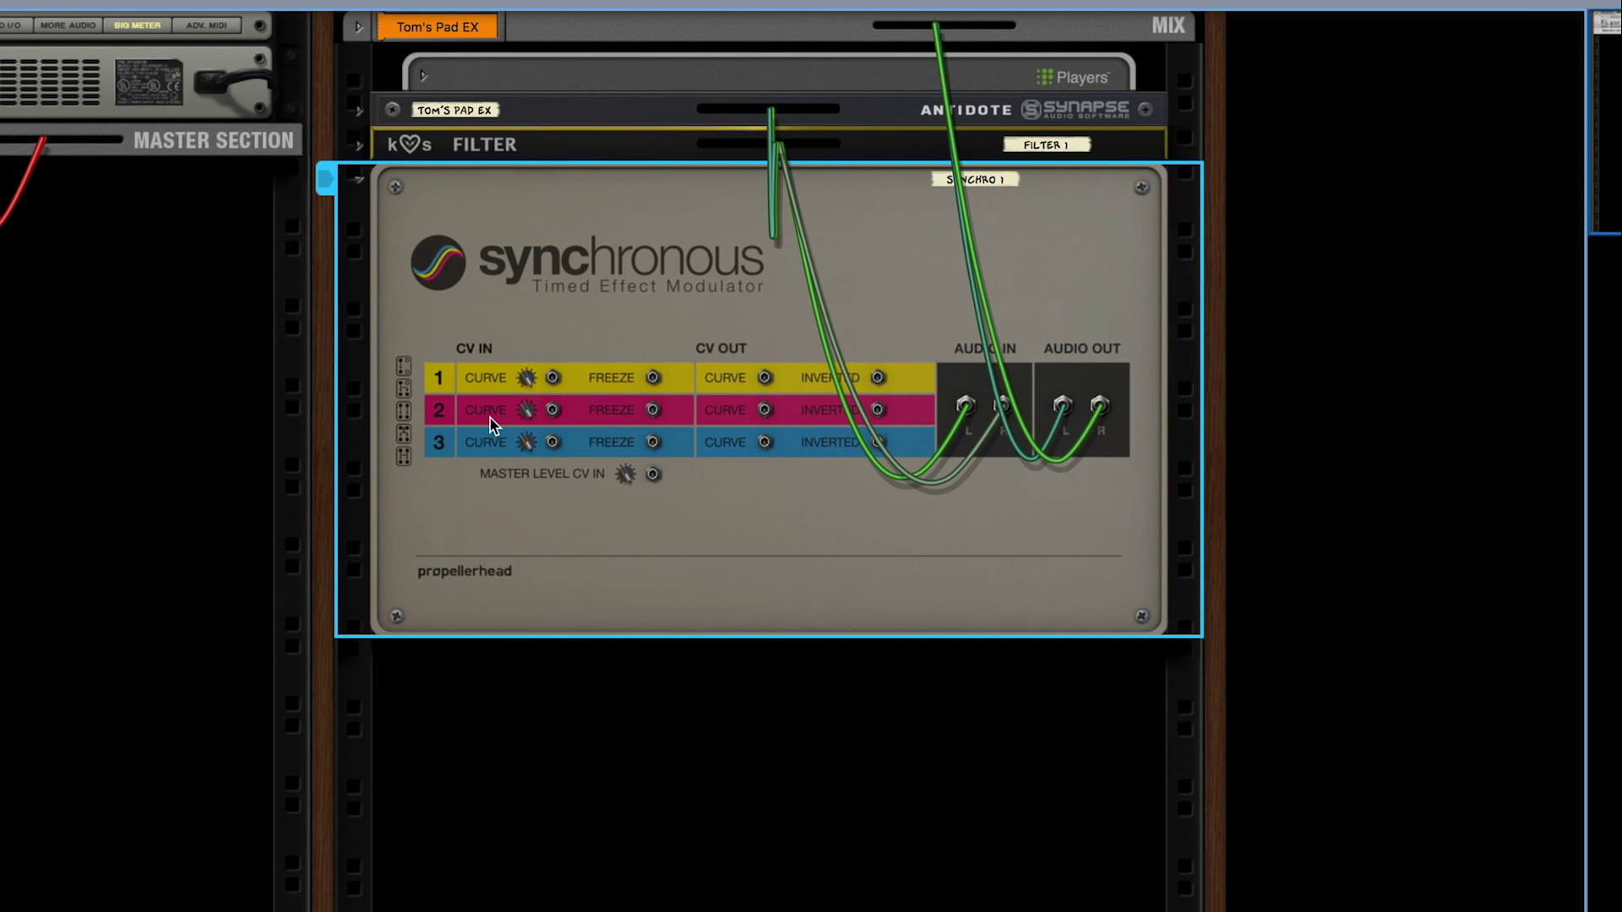
key("Tab")
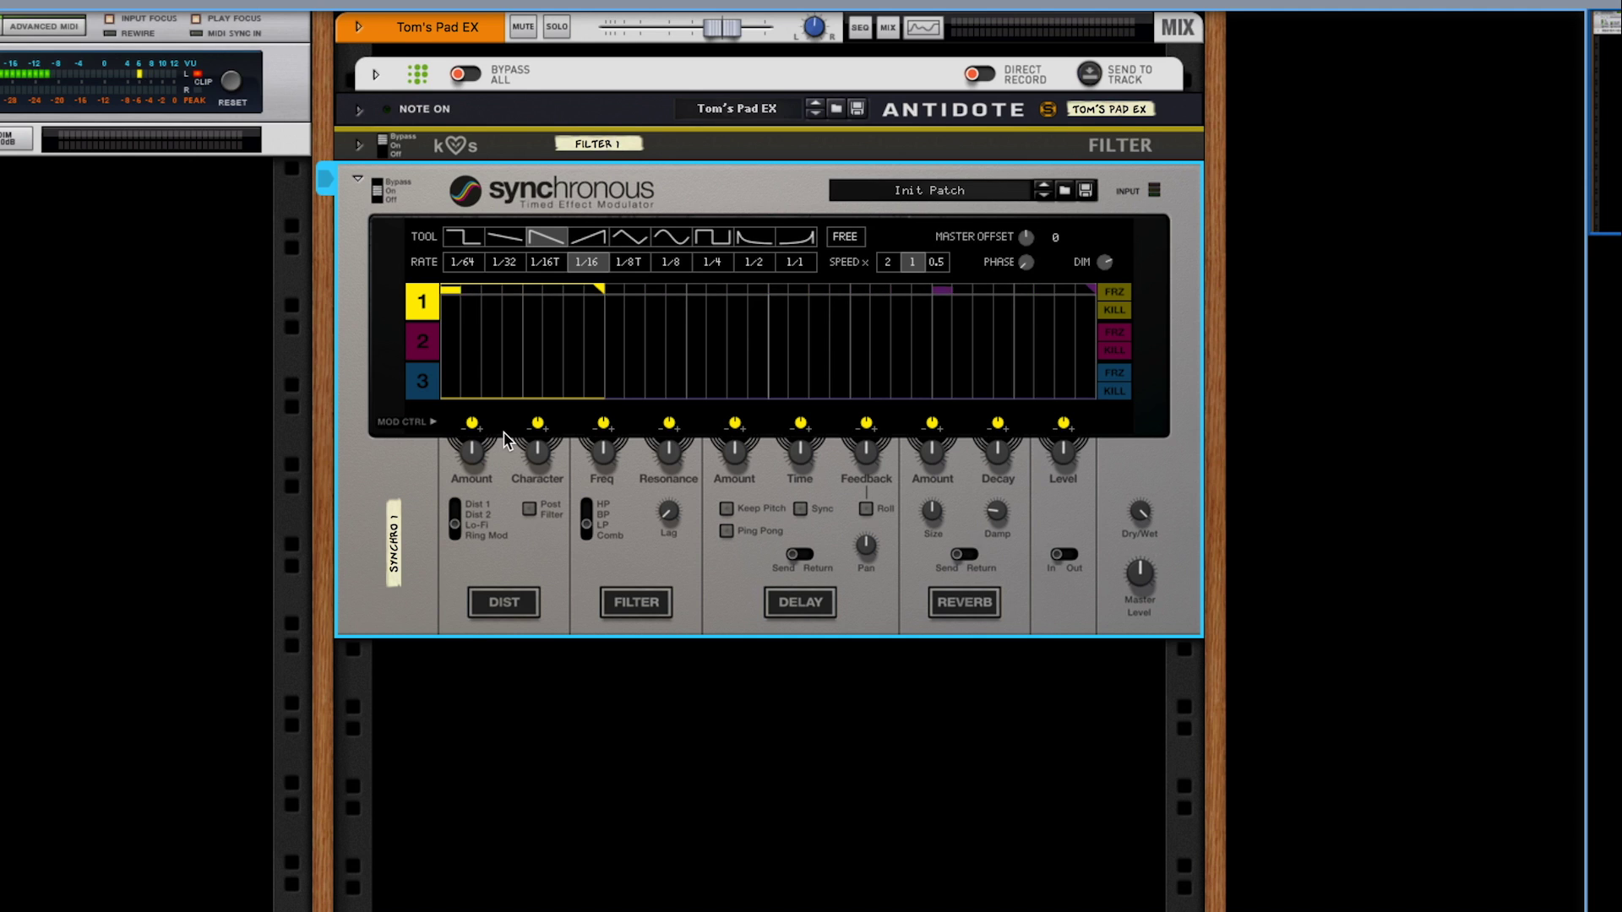
left_click(427, 345)
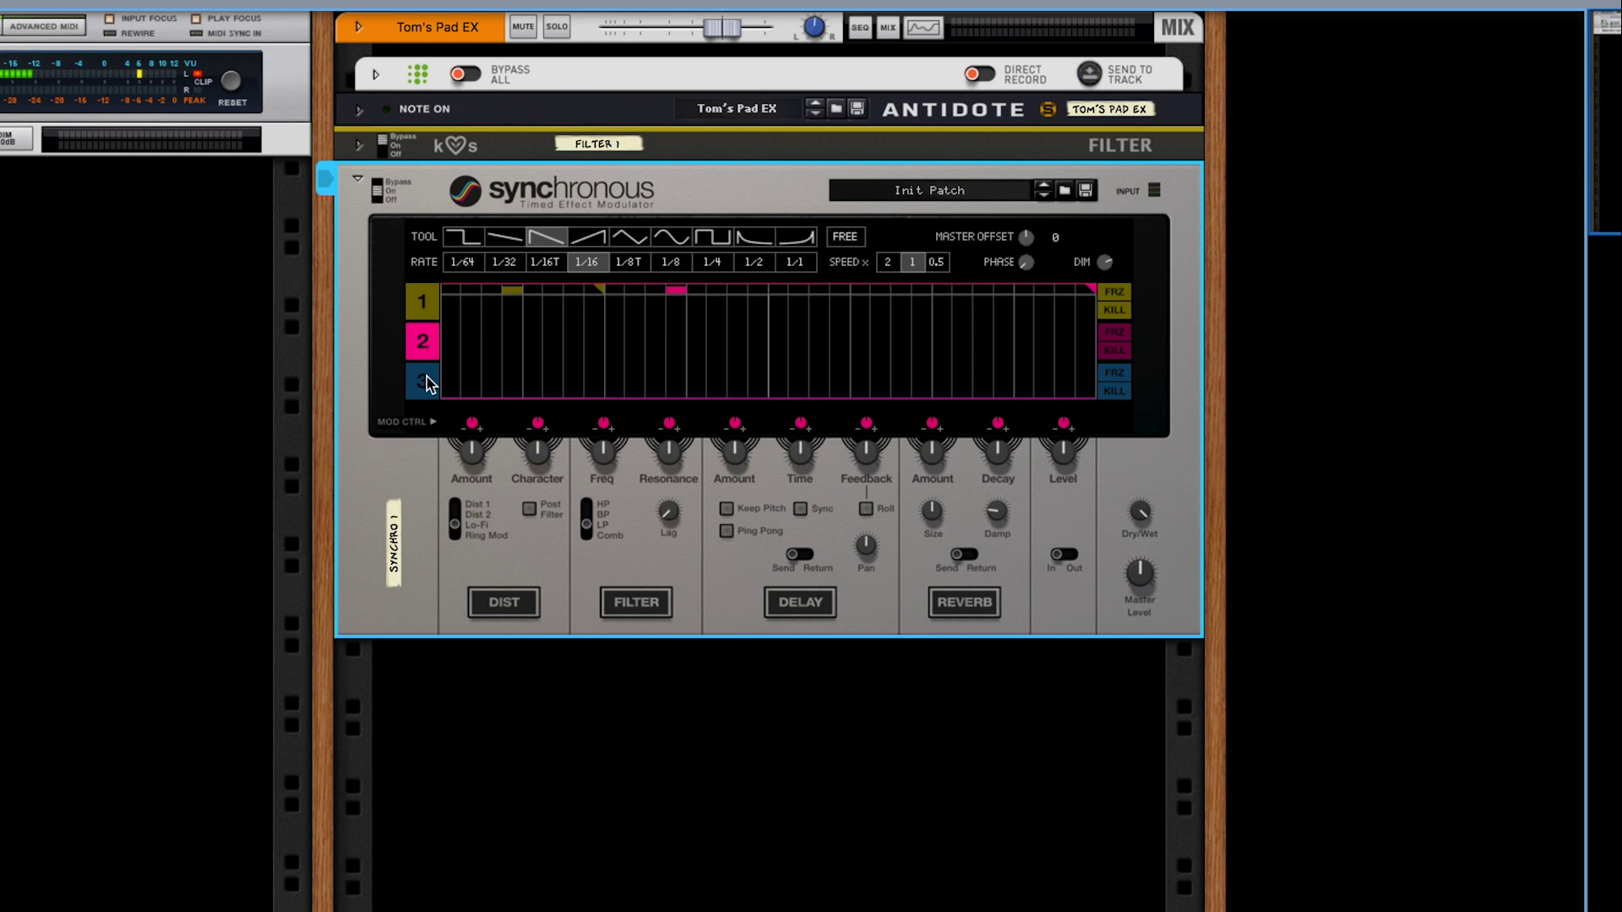
left_click(427, 380)
left_click(428, 314)
left_click(423, 379)
left_click(423, 345)
left_click(424, 305)
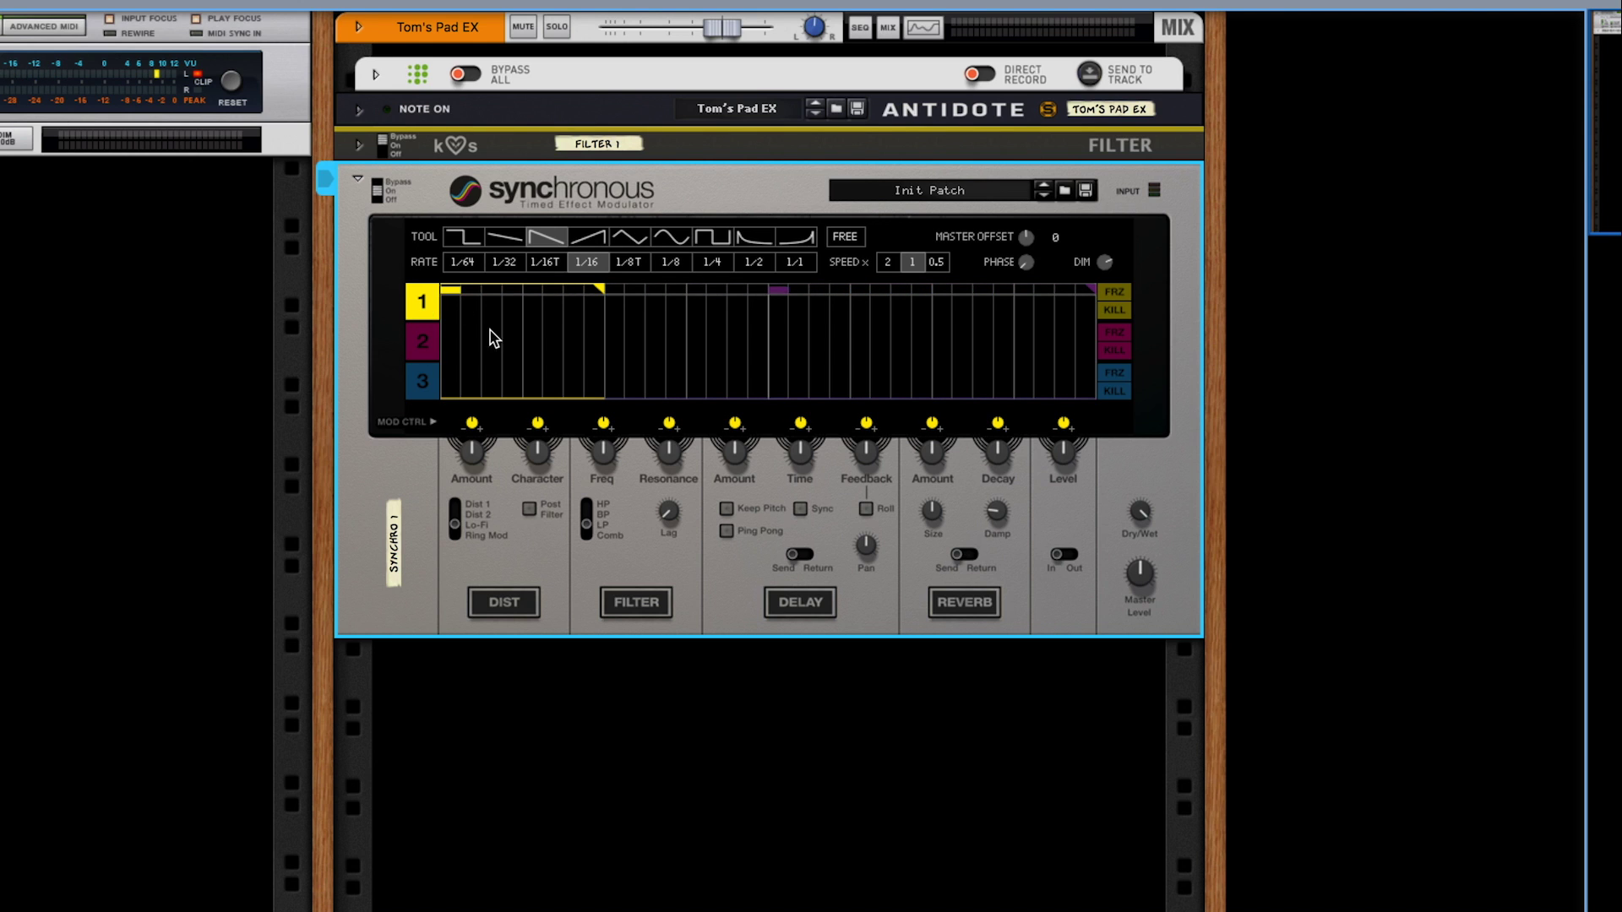
Draw and flatten a sawtooth test in lane 1, then set distortion amount depth to 50%
left_click_drag(489, 337, 599, 305)
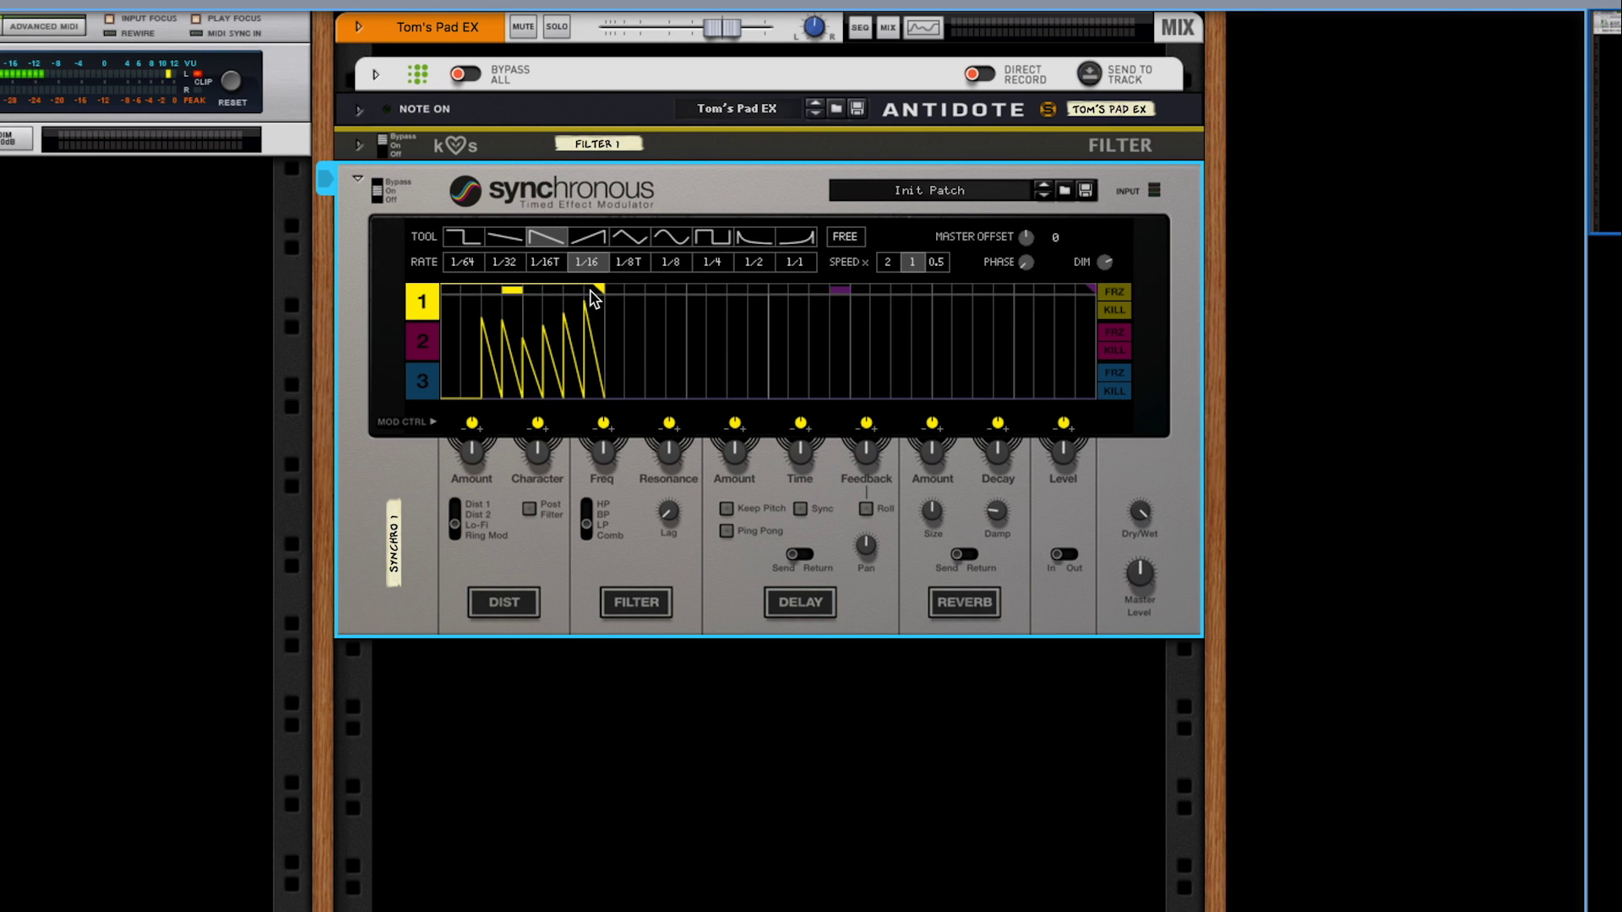
left_click_drag(595, 395, 476, 401)
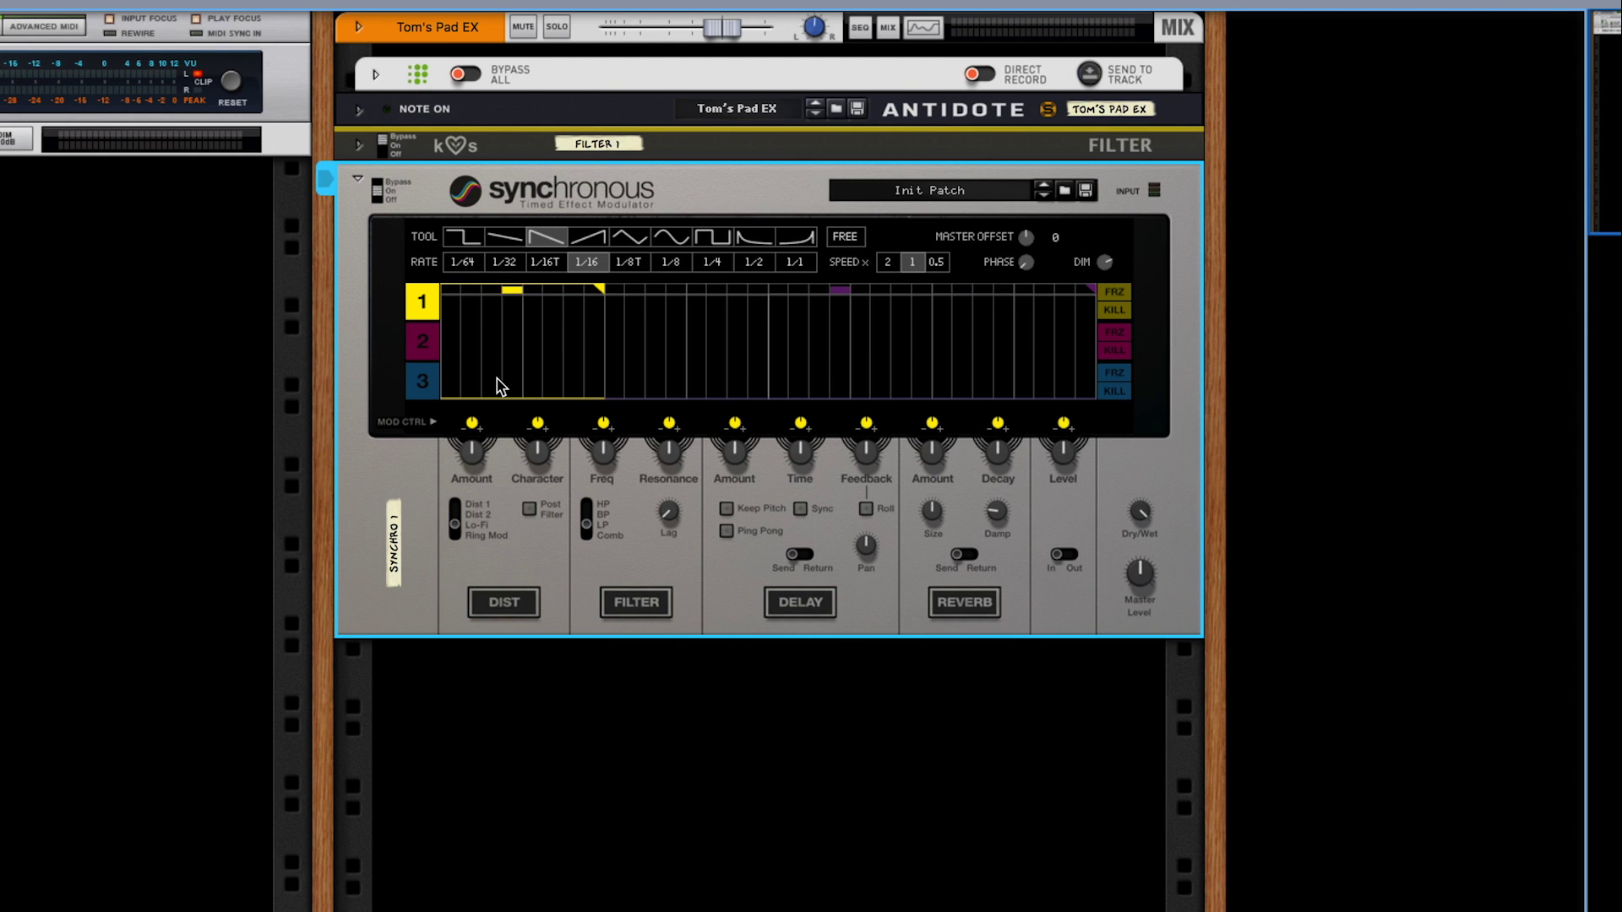
left_click_drag(472, 423, 492, 361)
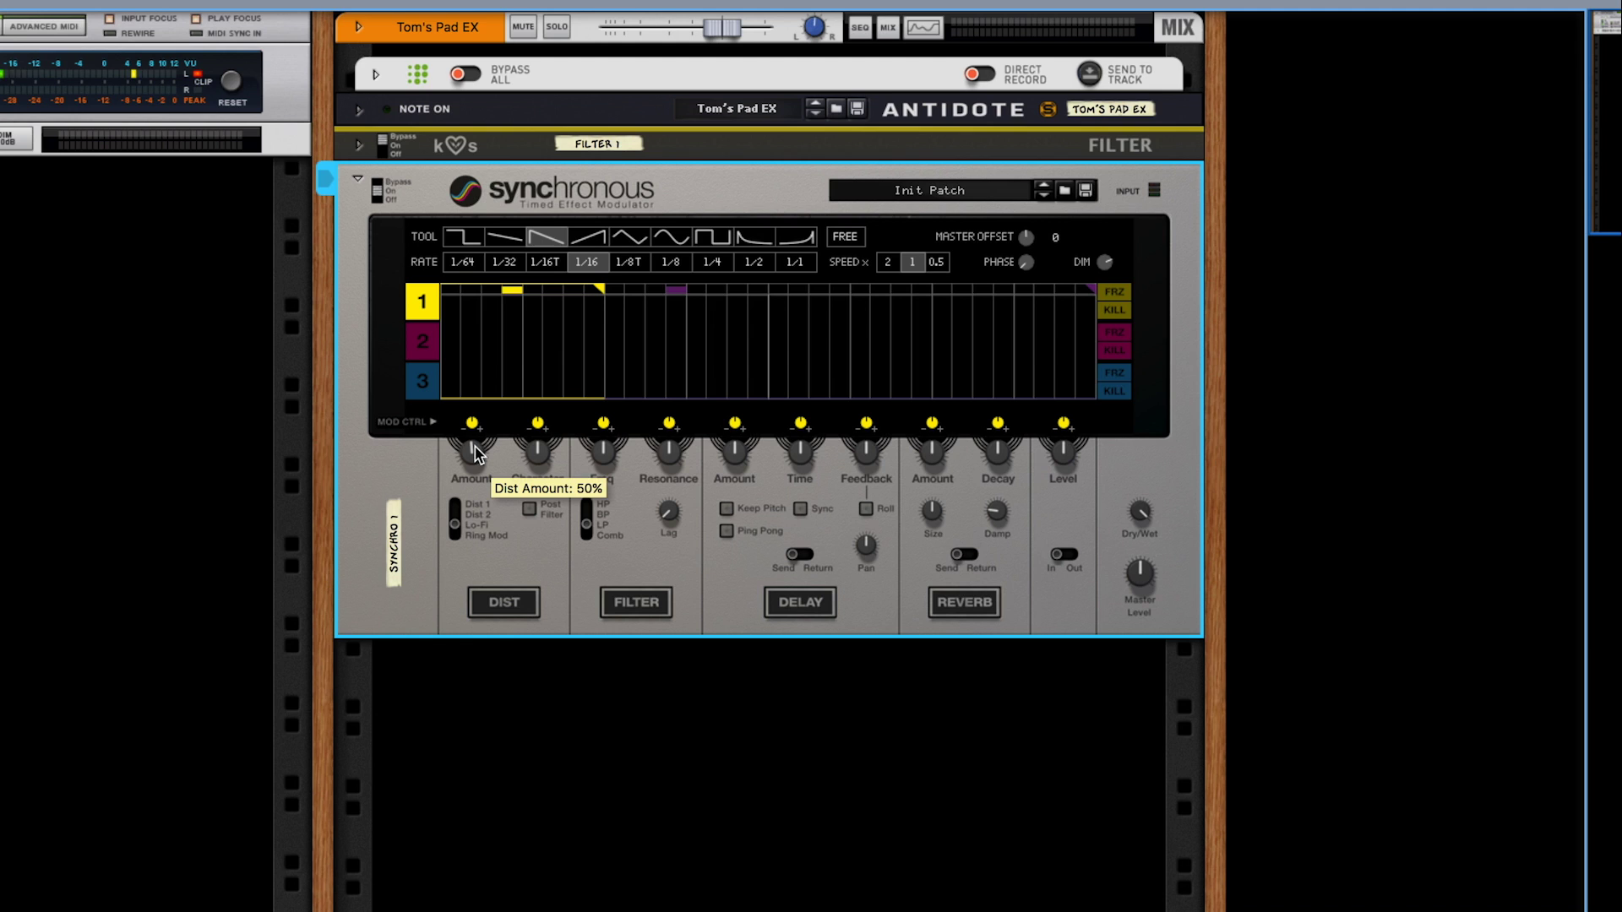
Cycle through the lanes, then set filter lag to 0% and resonance near half
left_click(434, 353)
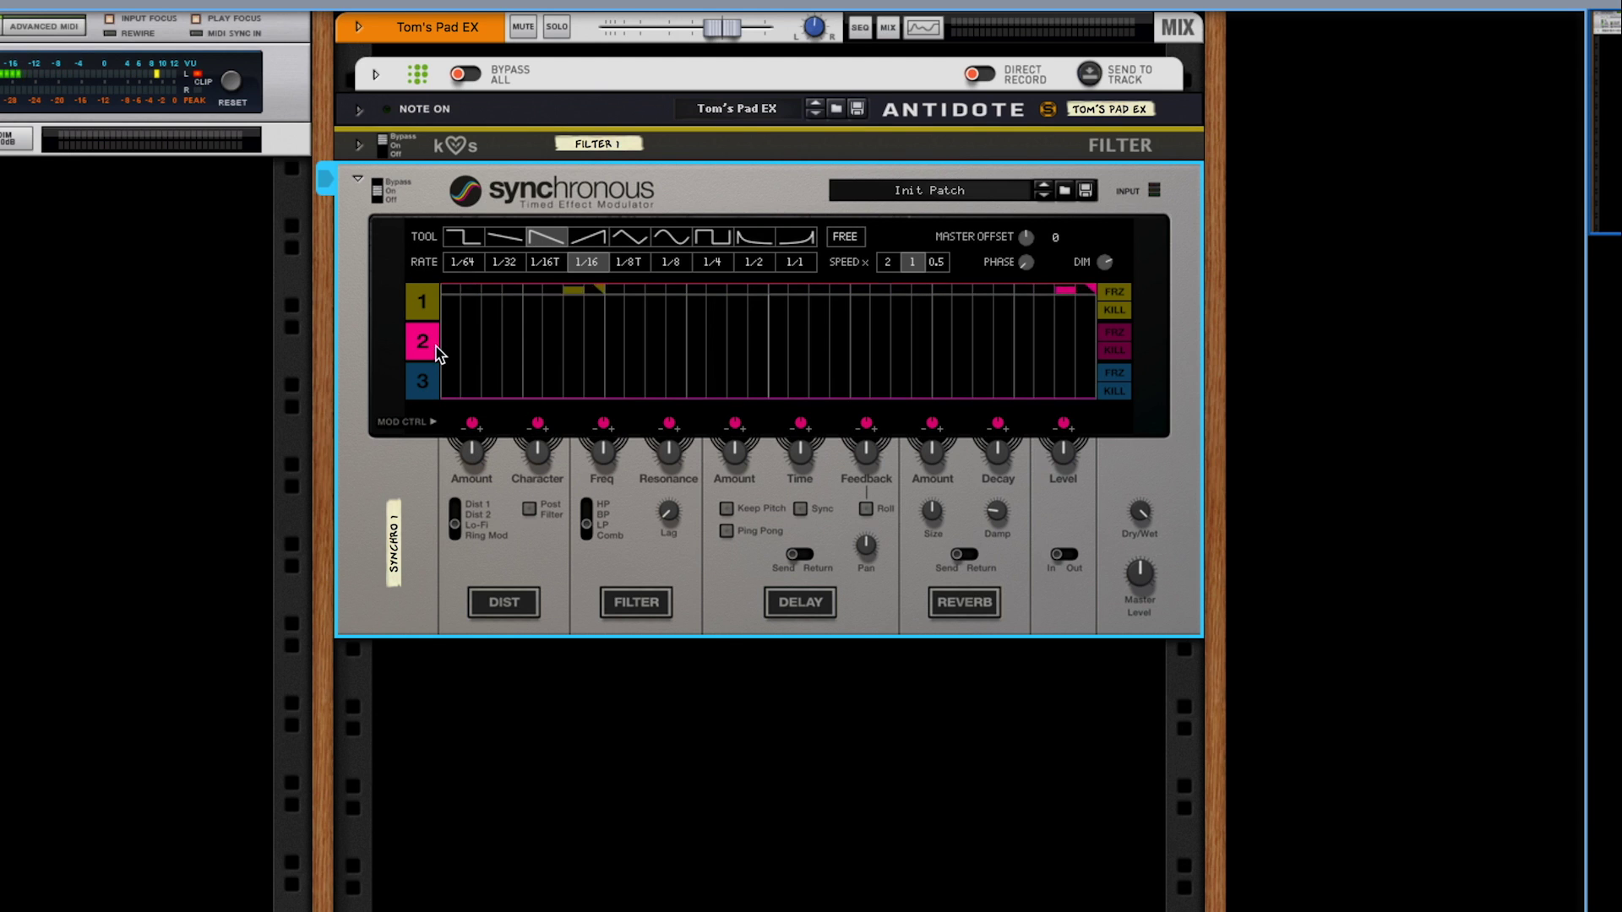
left_click(429, 383)
left_click(420, 301)
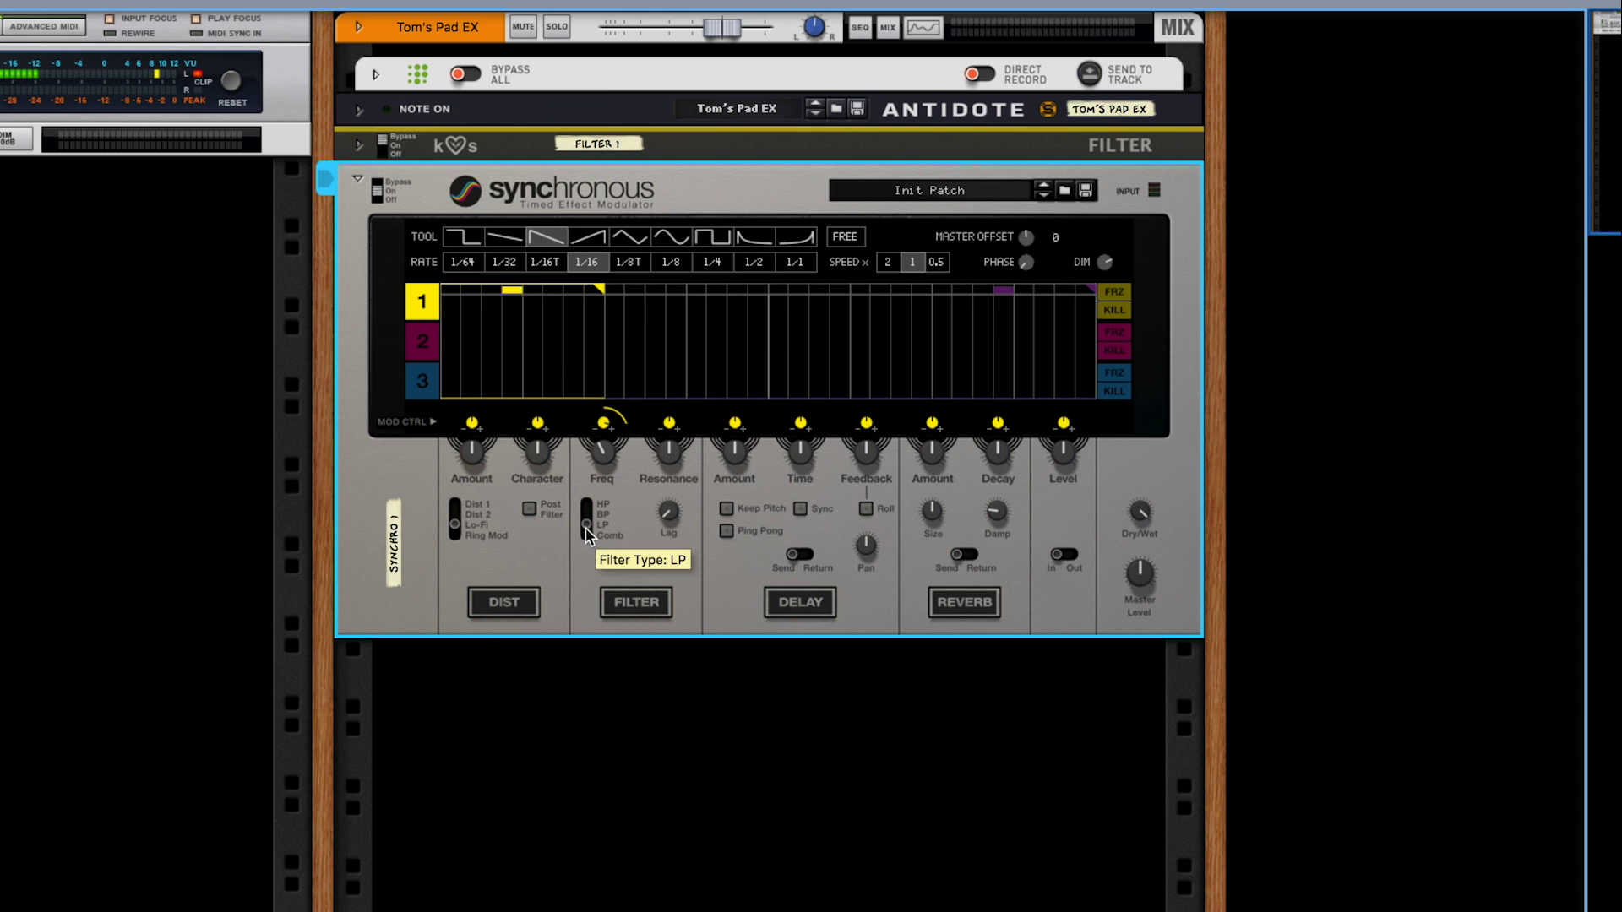
left_click_drag(669, 482, 652, 569)
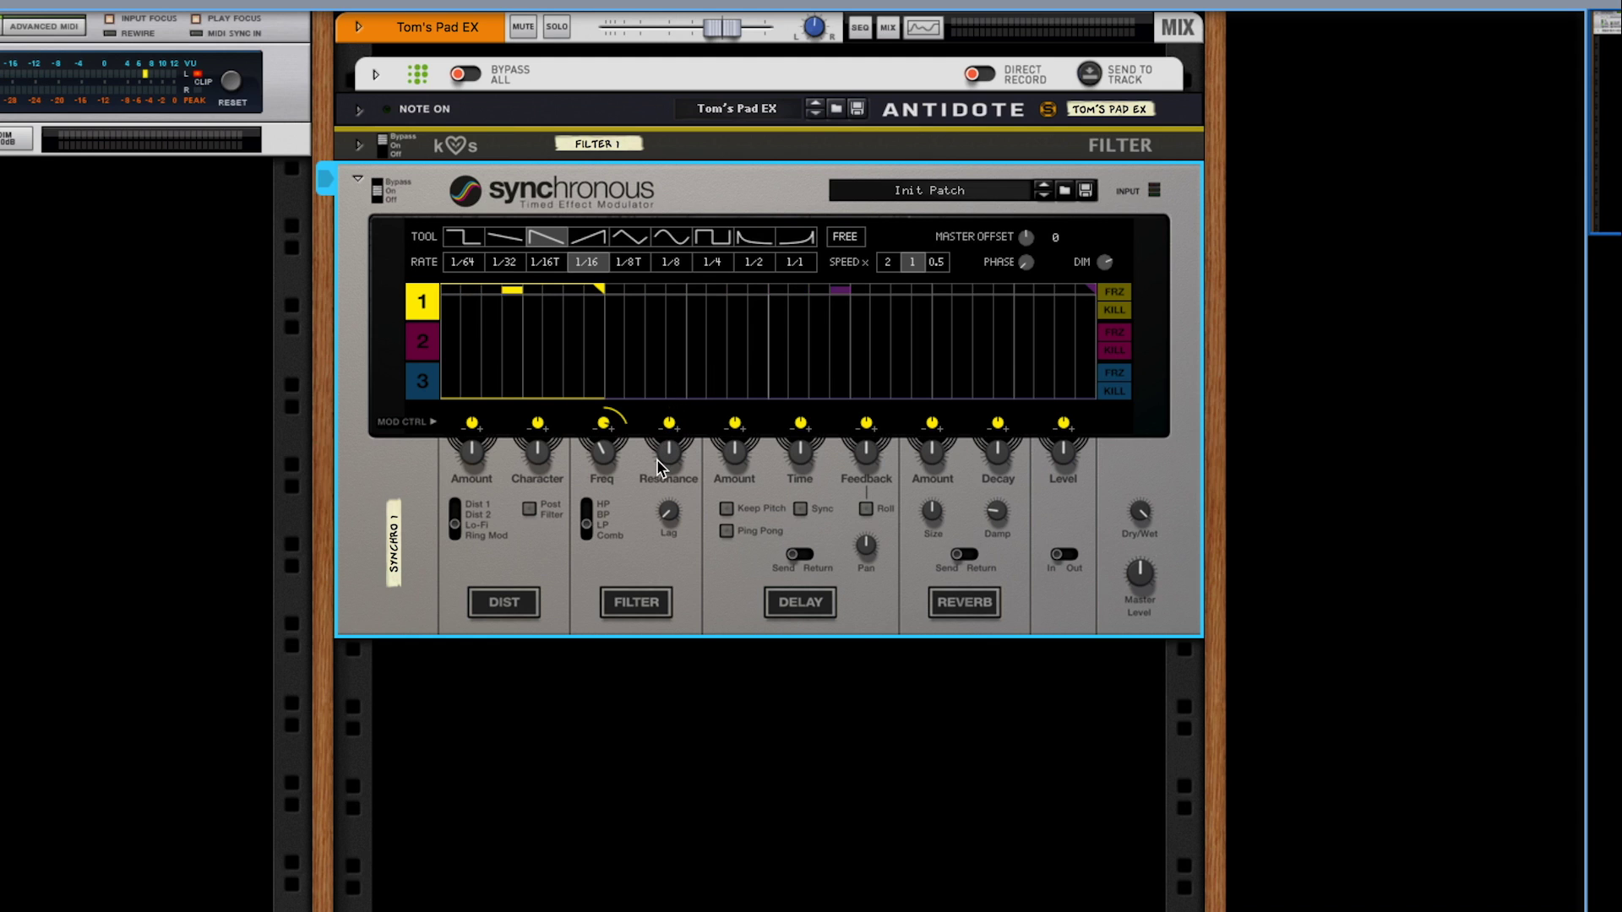
left_click_drag(667, 456, 672, 464)
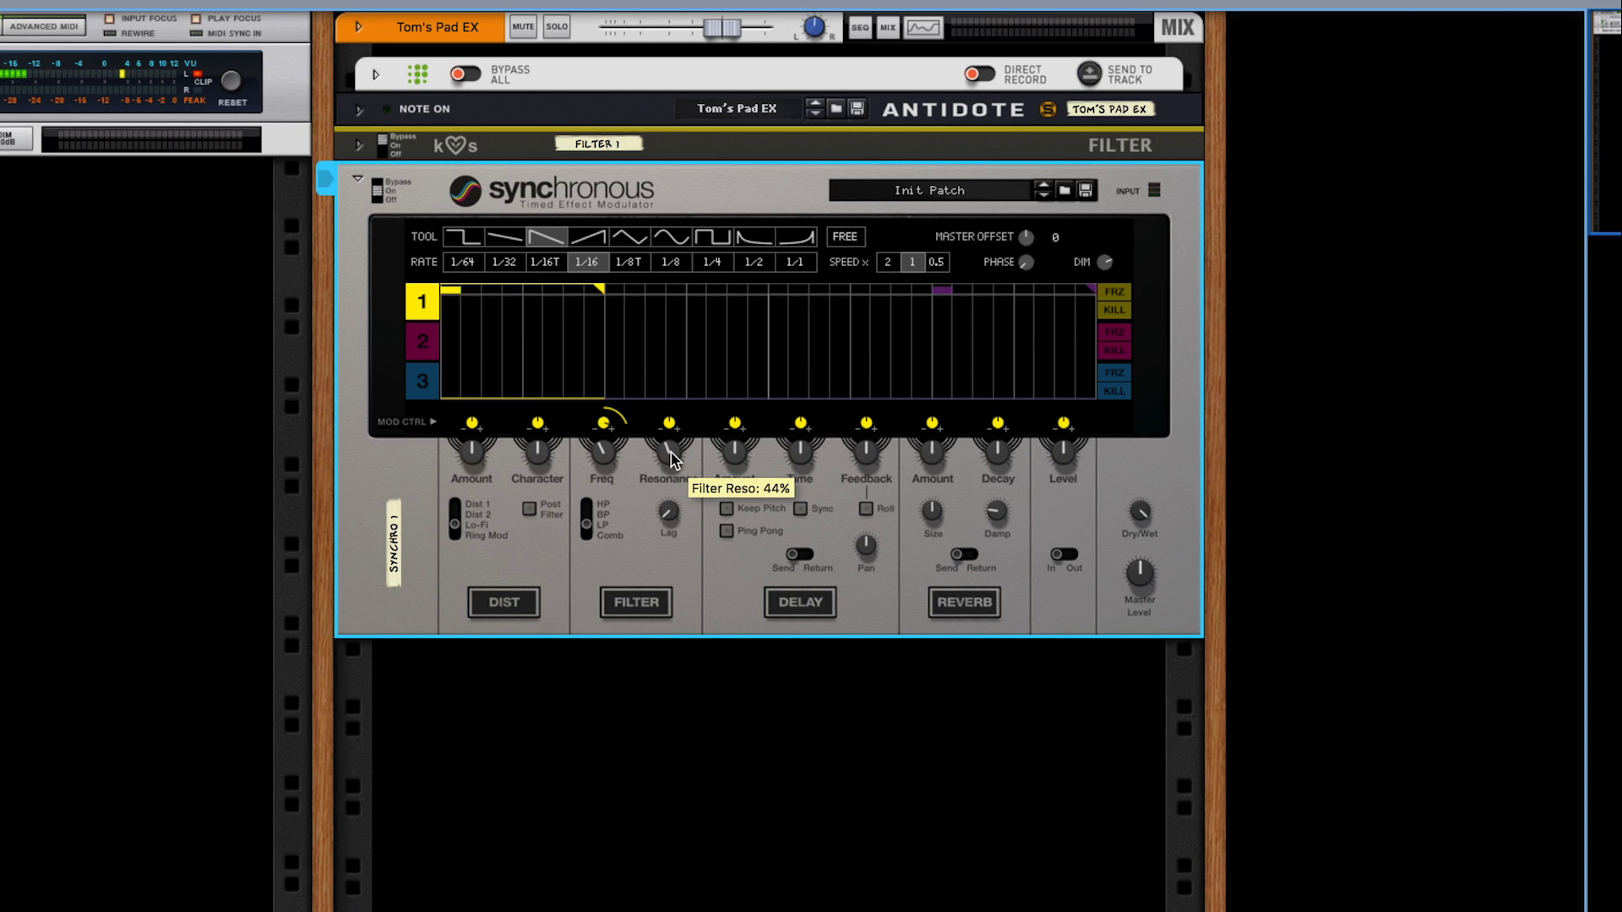
left_click_drag(673, 465, 672, 457)
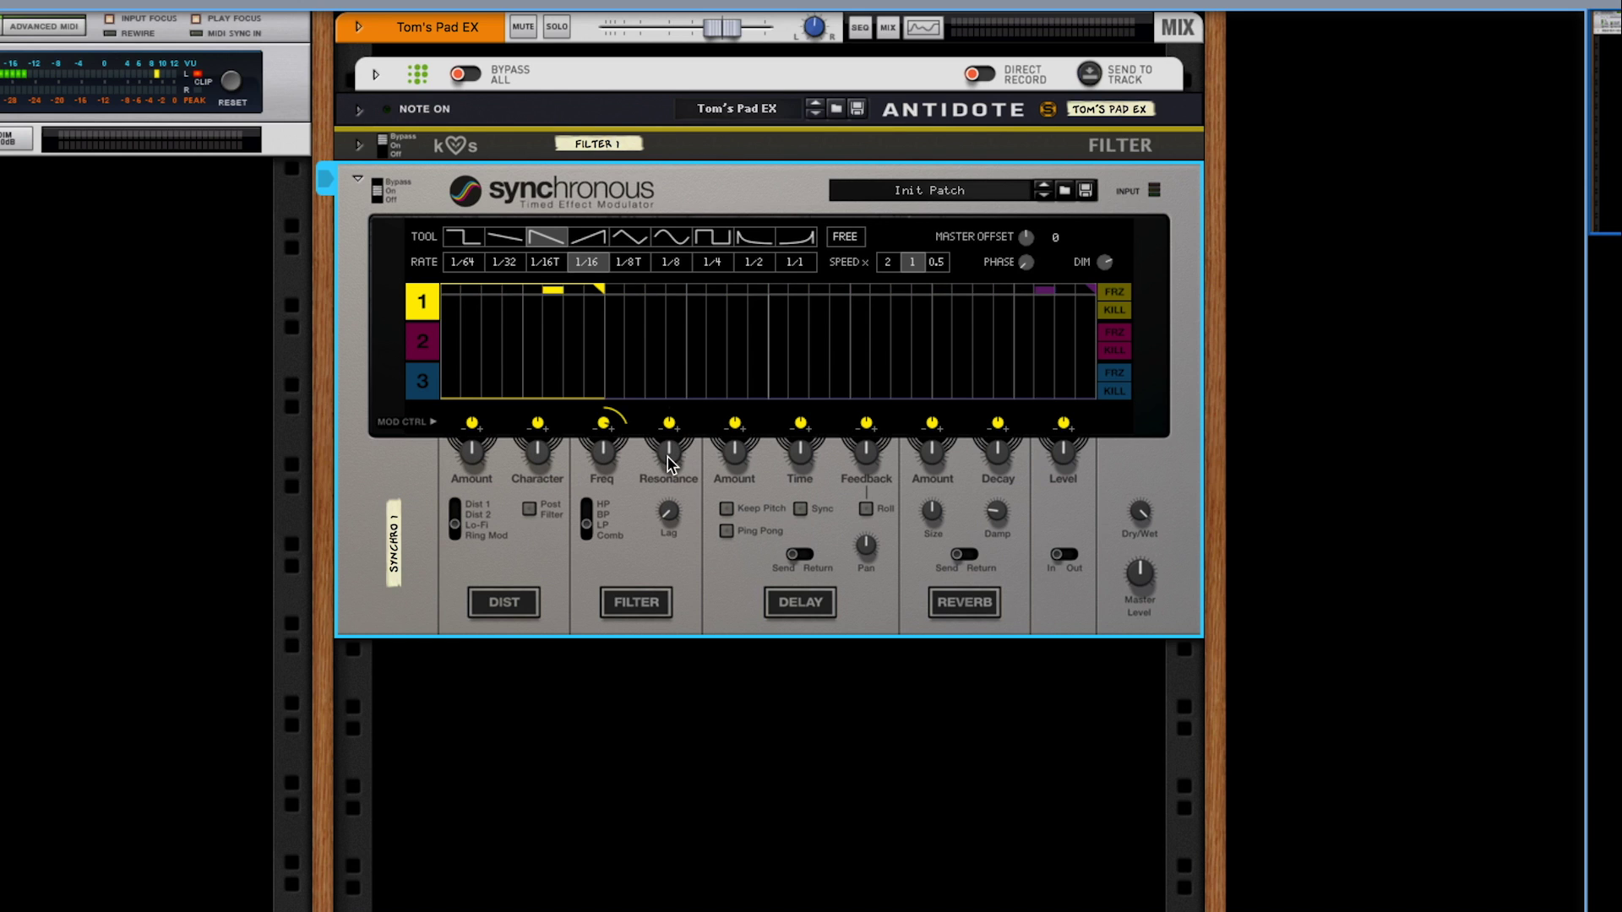
Switch the filter effect on, check the back-panel cables, then switch it off
left_click(637, 605)
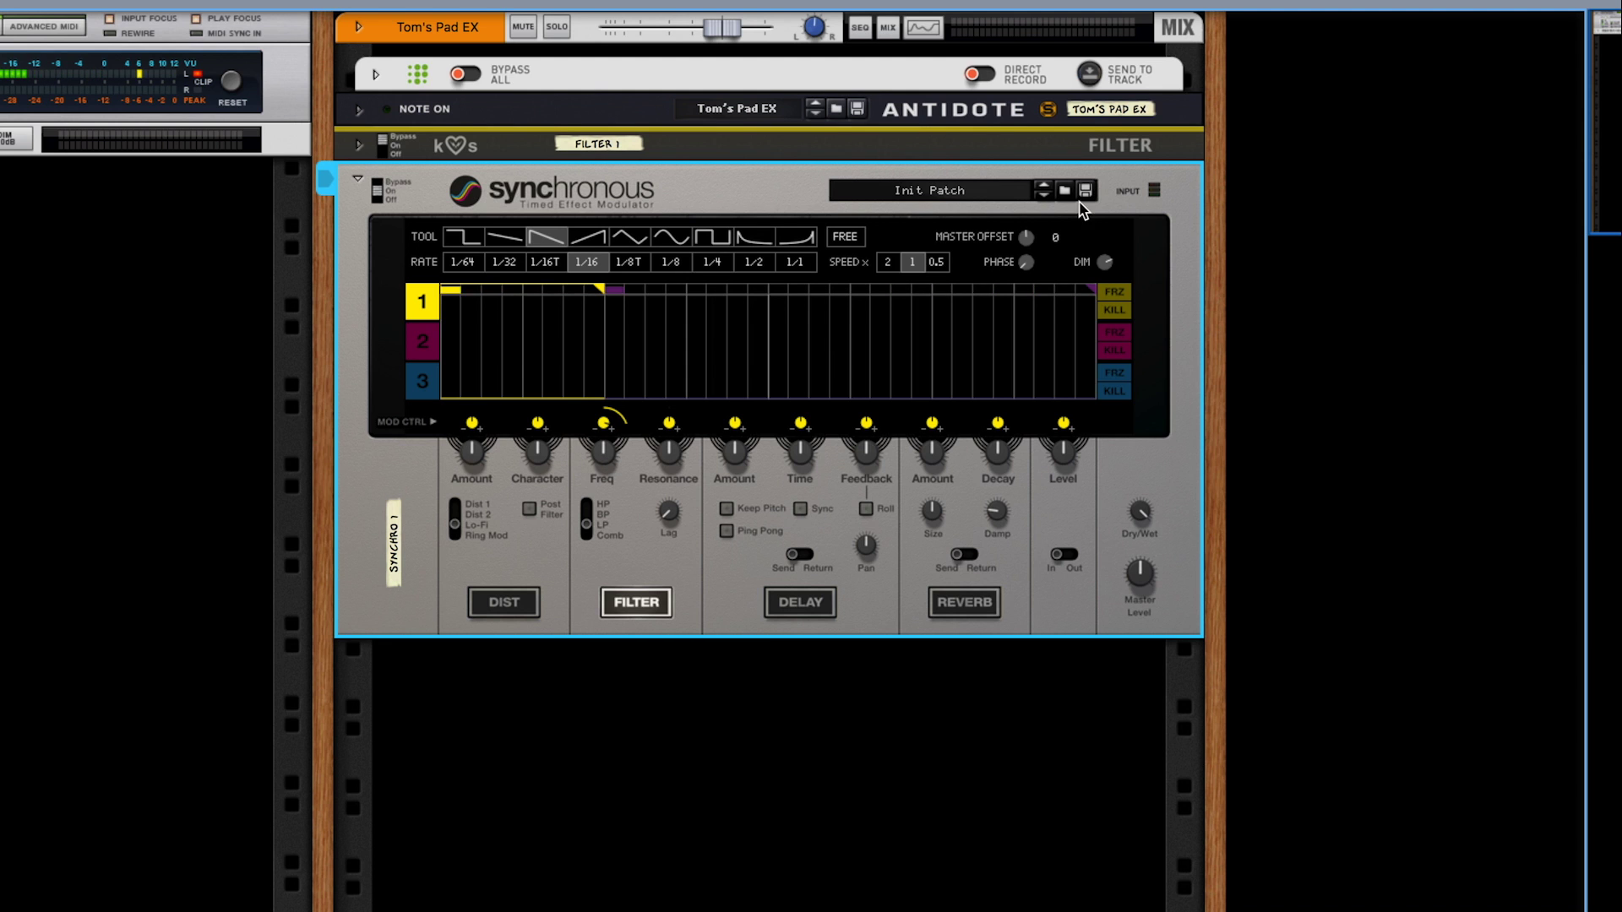
key("Tab")
key("Tab")
left_click(655, 611)
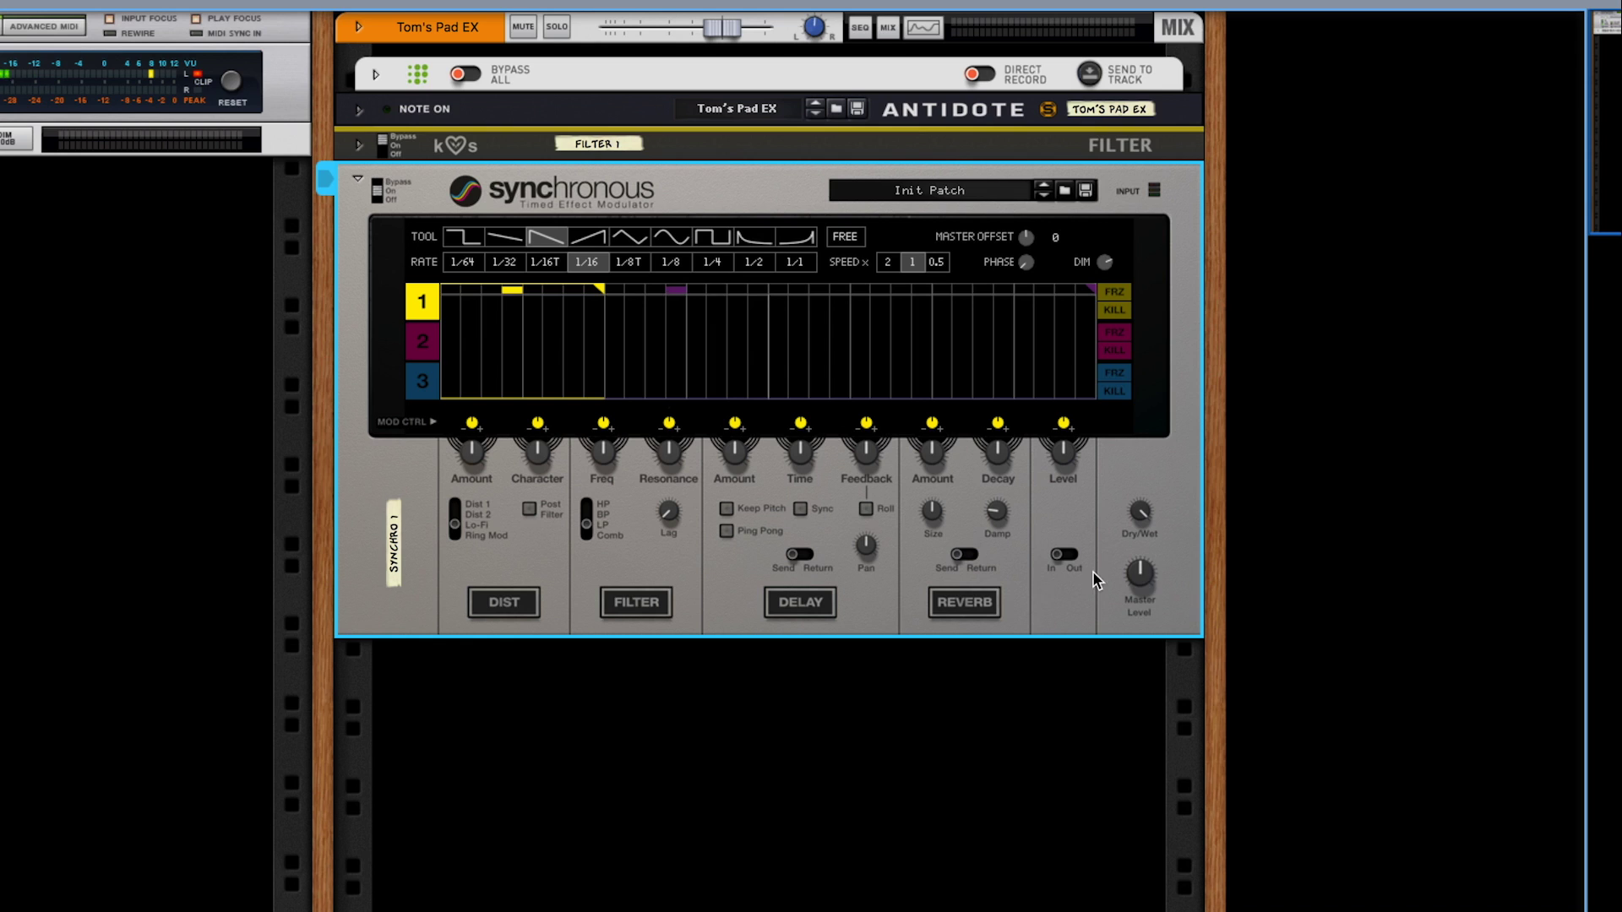
Set master level to 0.0 dB, then try speeds 0.5 and 2 and toggle FREE
left_click_drag(1148, 585, 1149, 545)
left_click(934, 263)
left_click(892, 264)
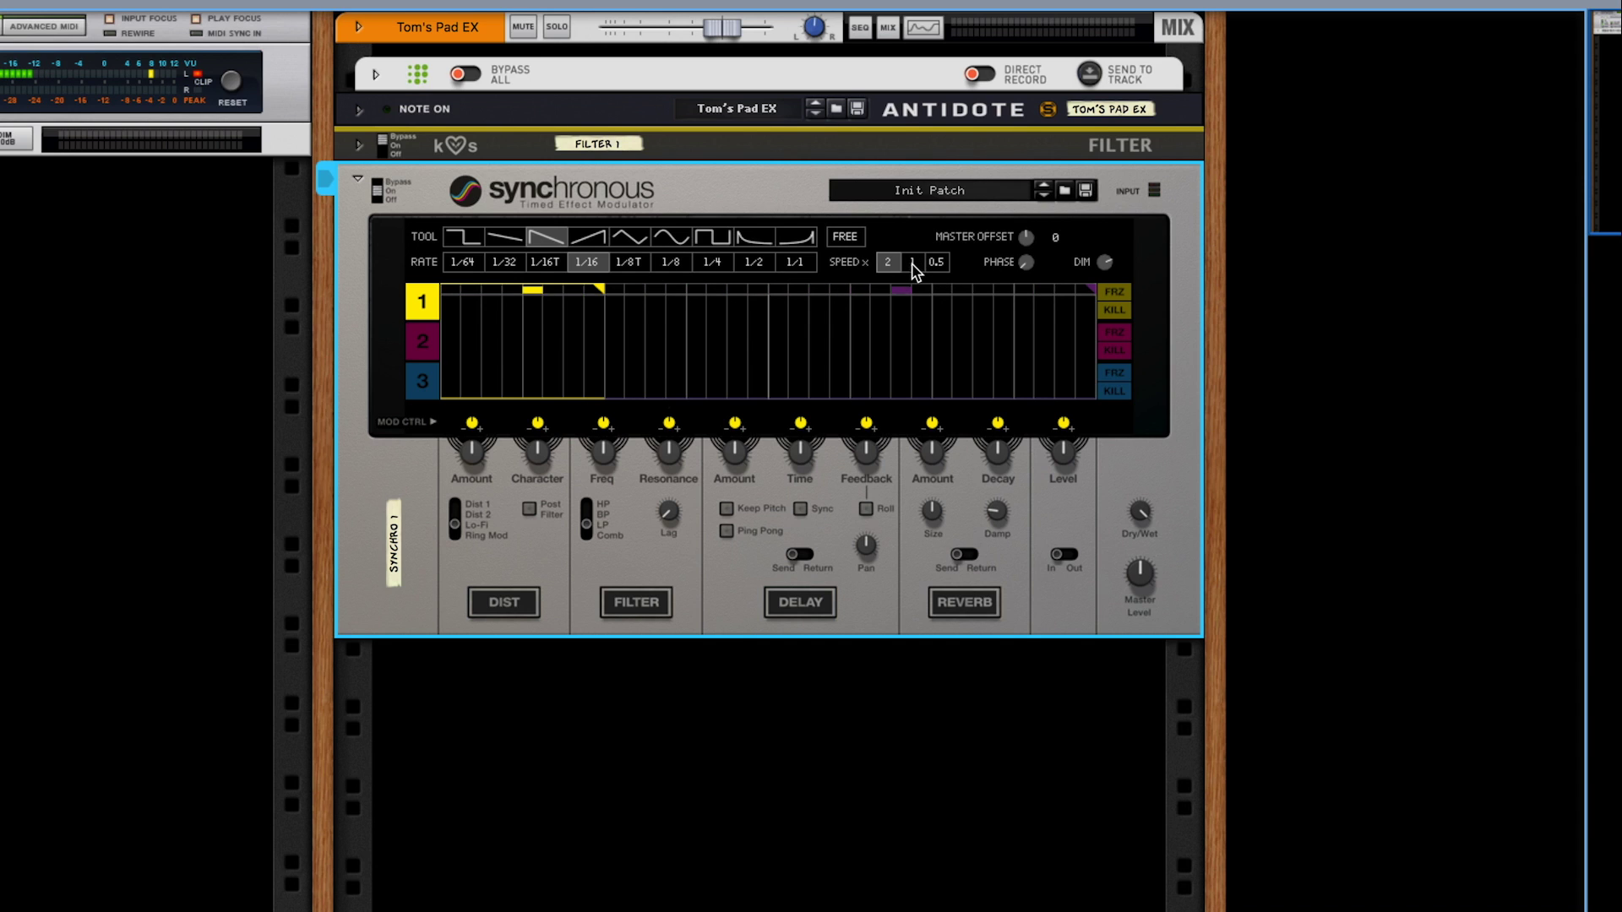
left_click(854, 244)
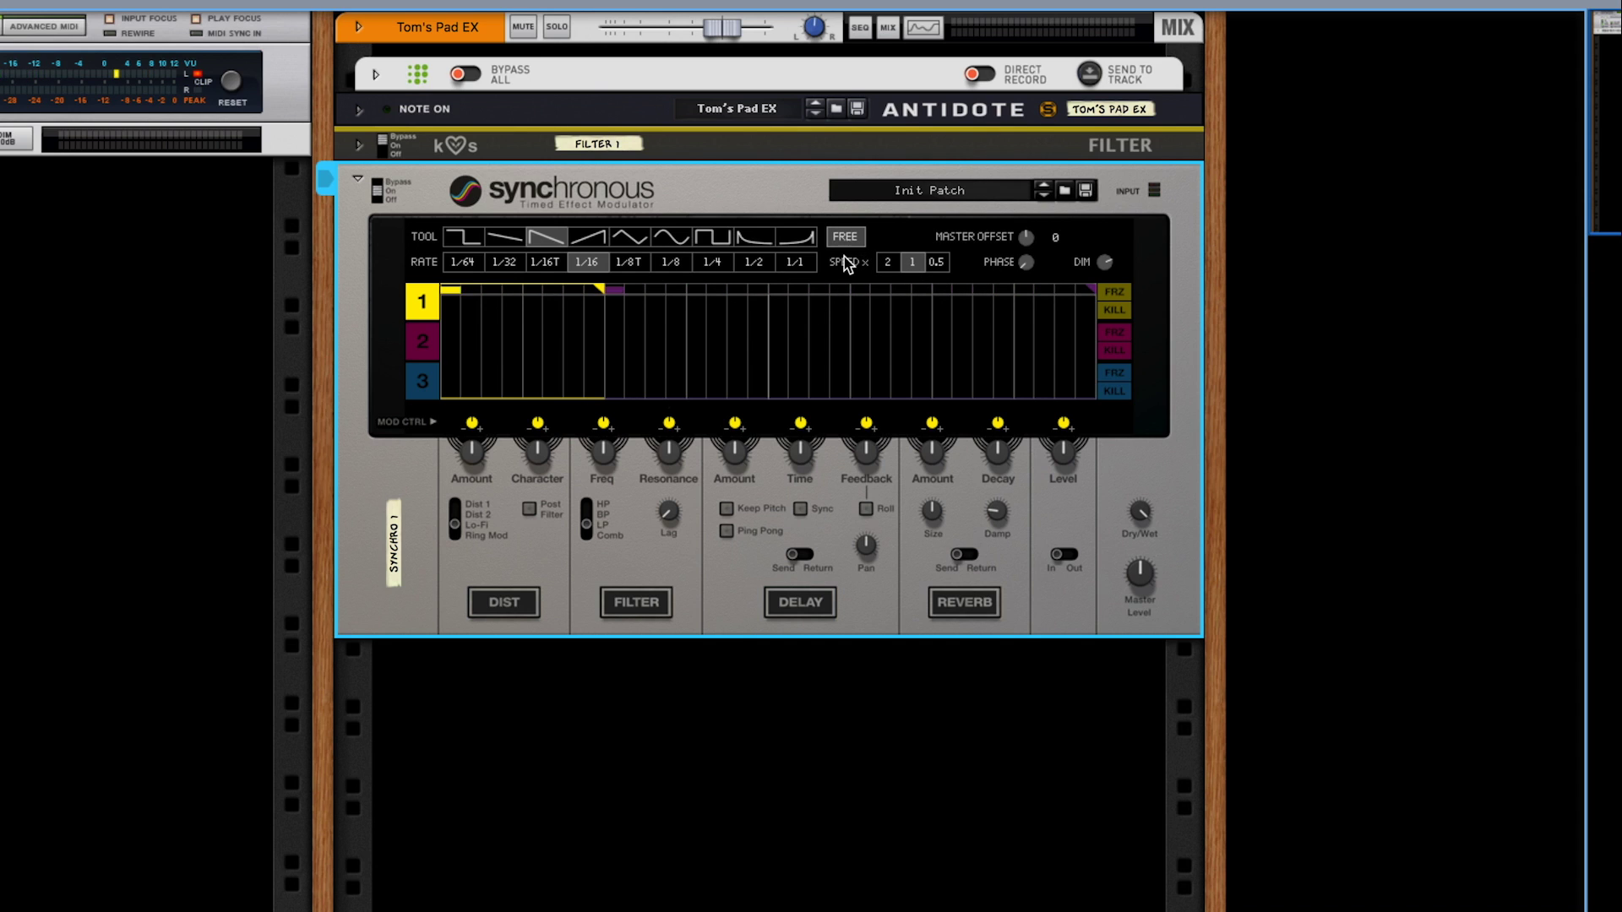
left_click(857, 234)
Try step rates 1/64 and 1/1, then settle back on 1/16
left_click(461, 263)
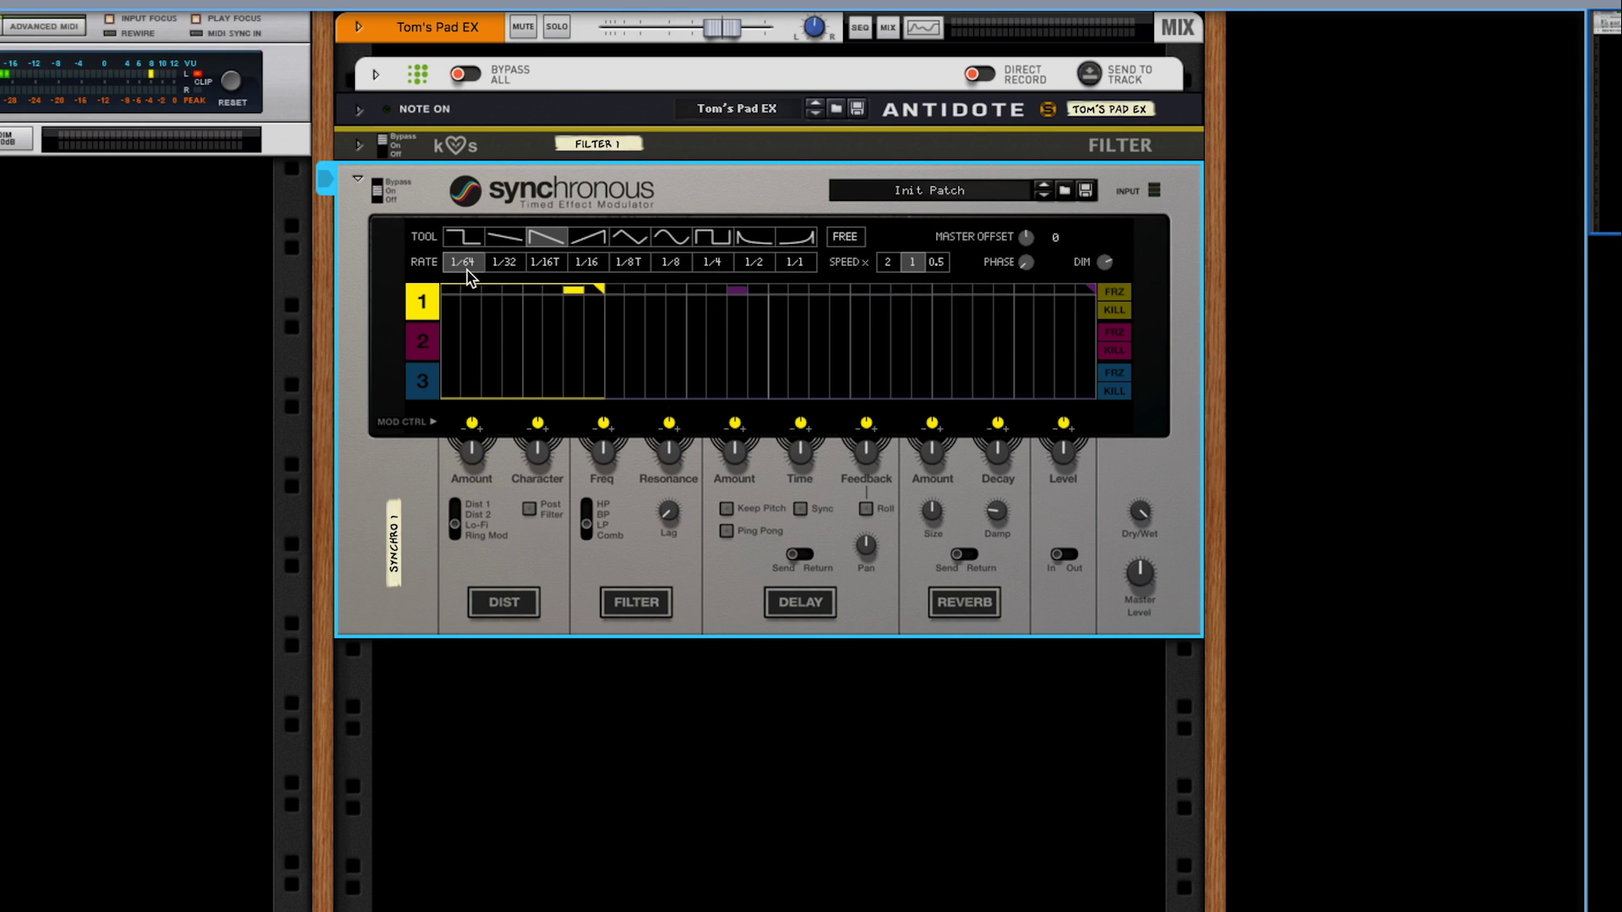
left_click(587, 262)
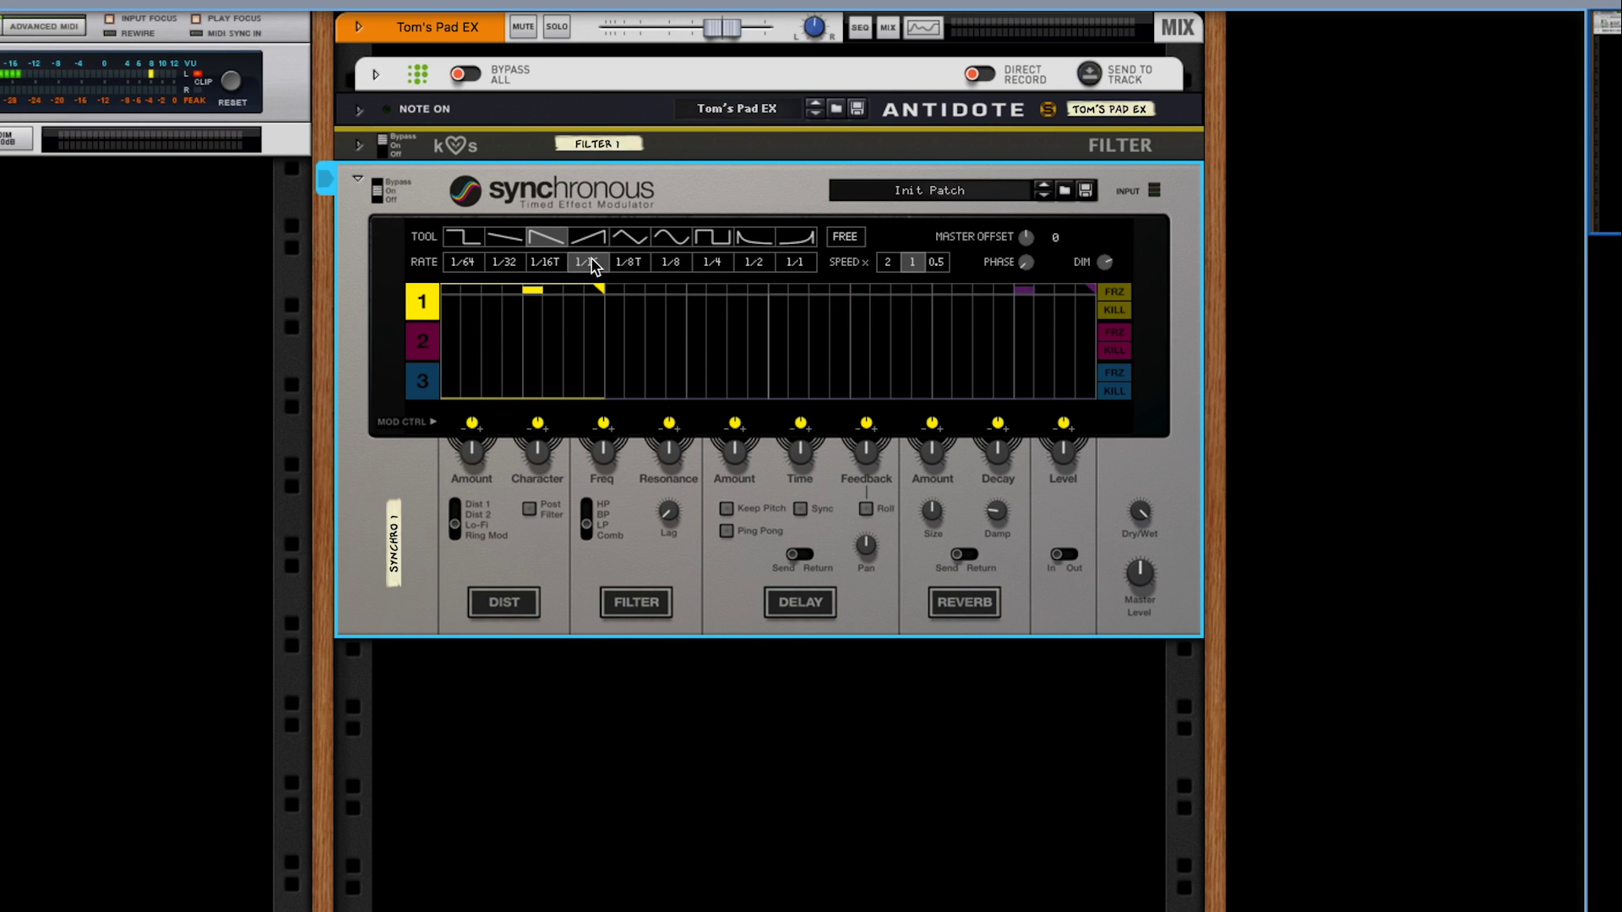
left_click(796, 262)
left_click(589, 265)
Sketch a descending staircase in lane 1, then a sine curve at 1/8 rate
left_click(464, 242)
left_click_drag(452, 307, 532, 387)
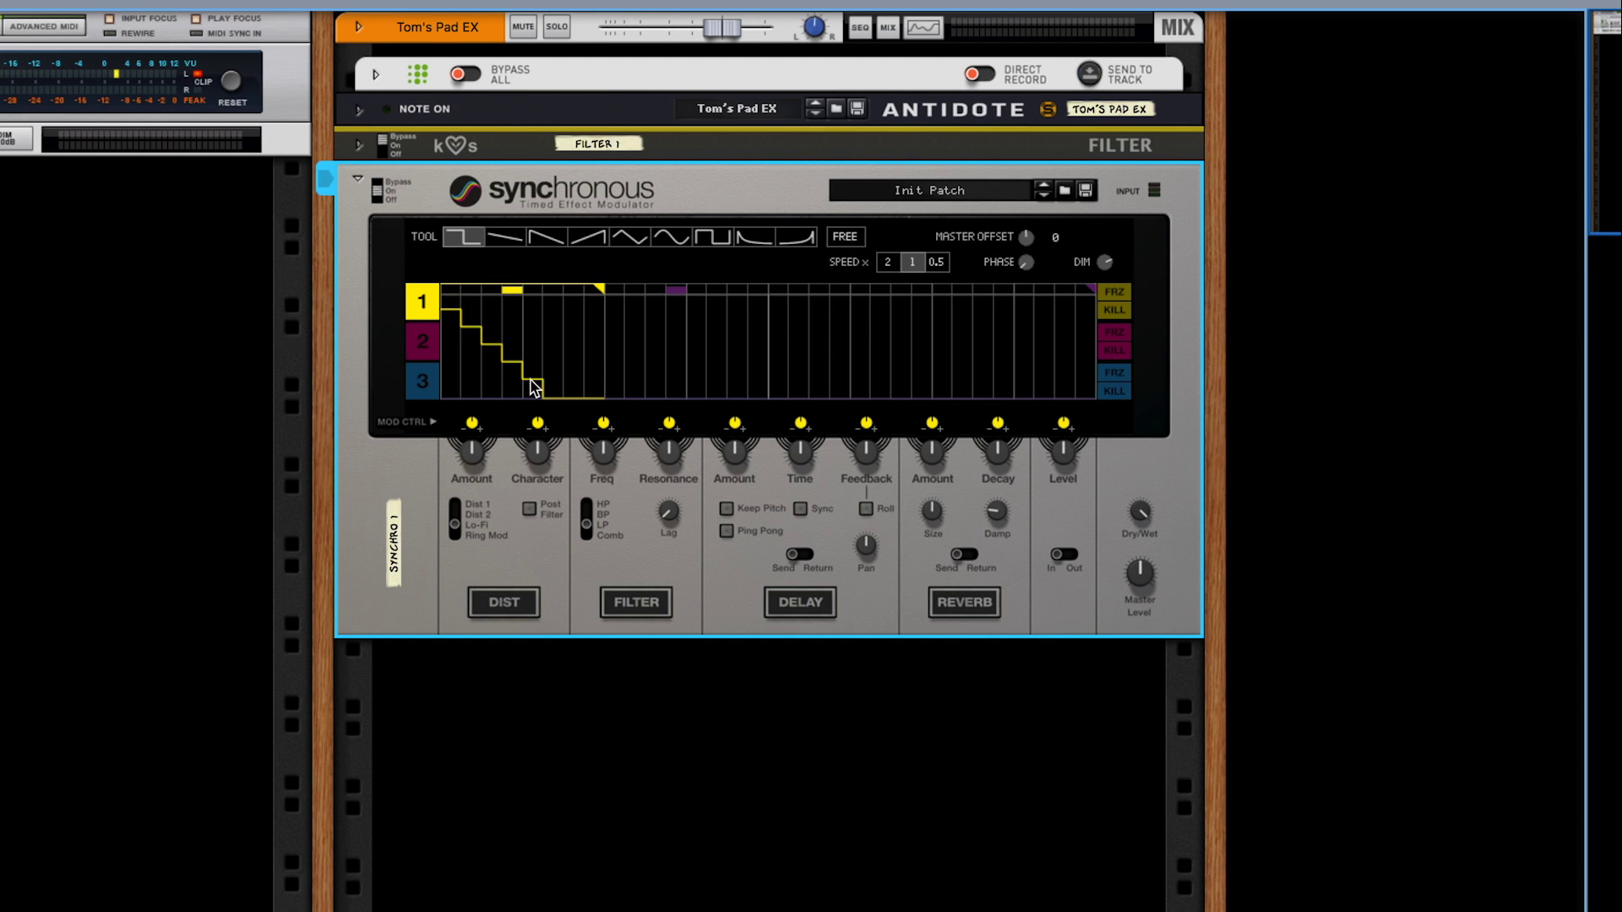
mouse_move(533, 387)
left_mouse_down()
mouse_move(465, 386)
mouse_move(451, 277)
left_mouse_up()
left_click(671, 239)
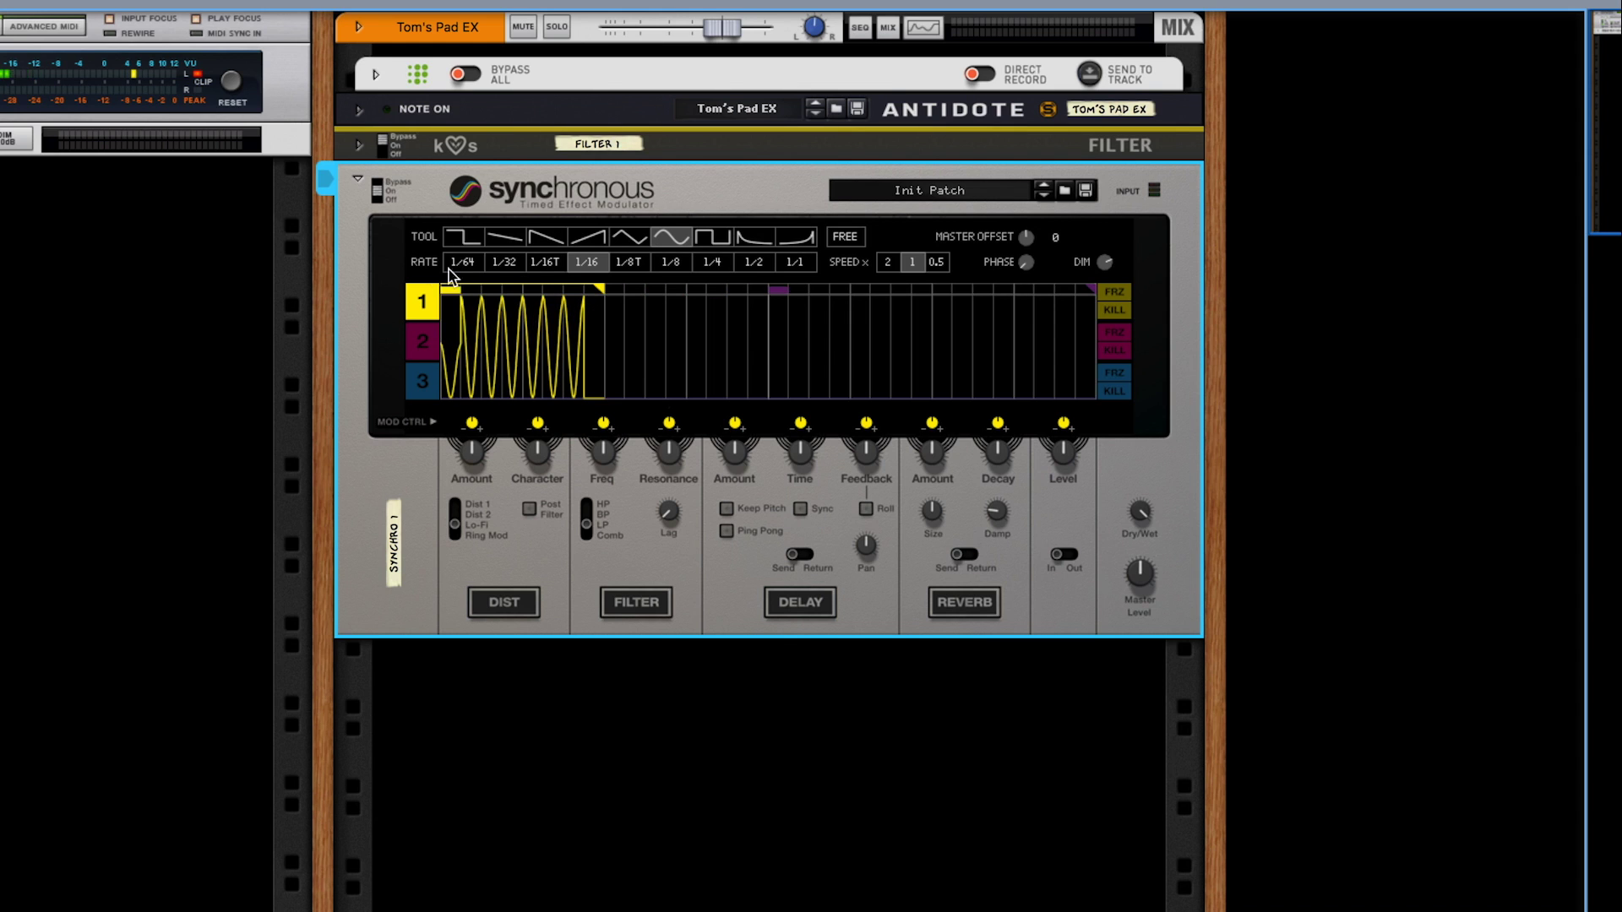
left_click(668, 266)
left_click_drag(456, 330, 617, 290)
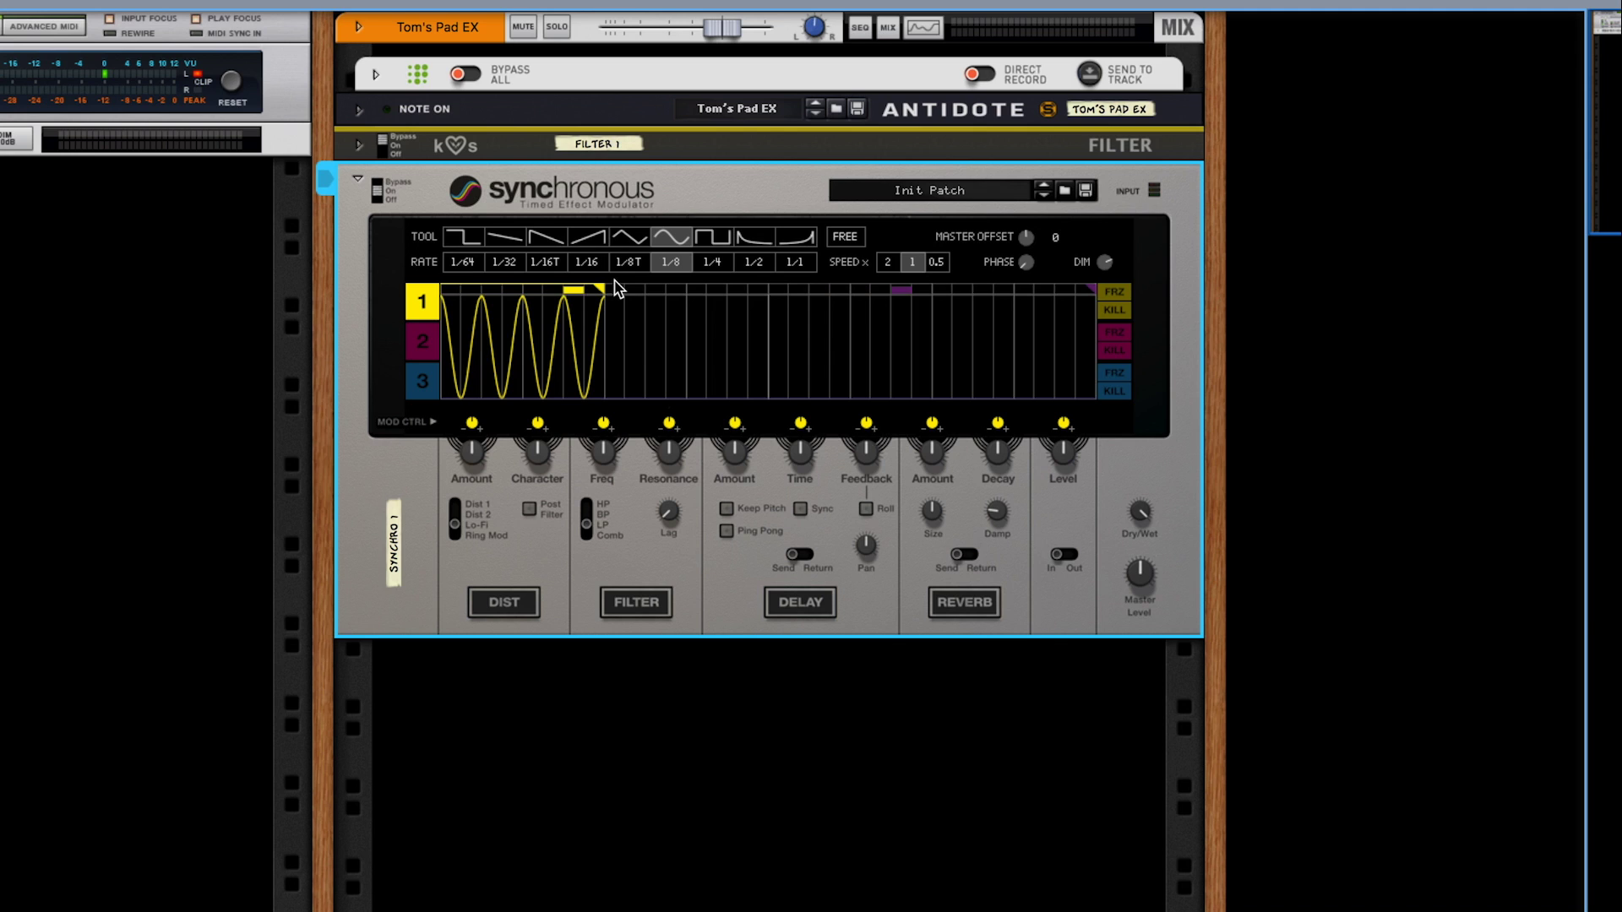
Try 1/2, 1/8T and whole-bar rates, redrawing lane 1 as one slow curve
left_click(765, 265)
left_click(594, 318)
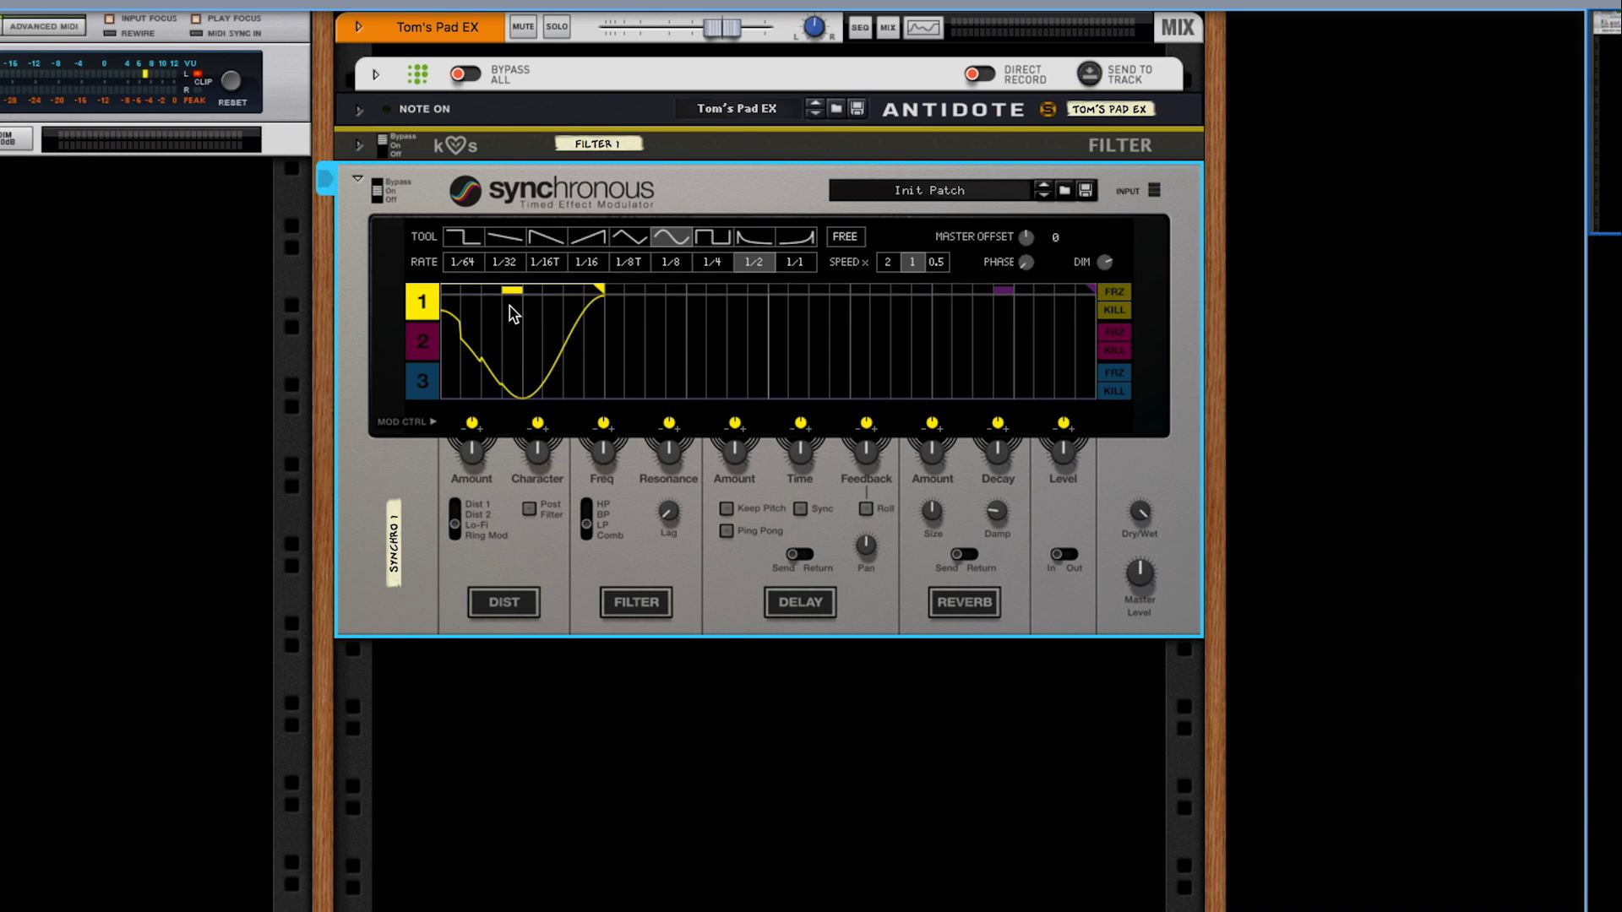
left_click(626, 263)
left_click(795, 263)
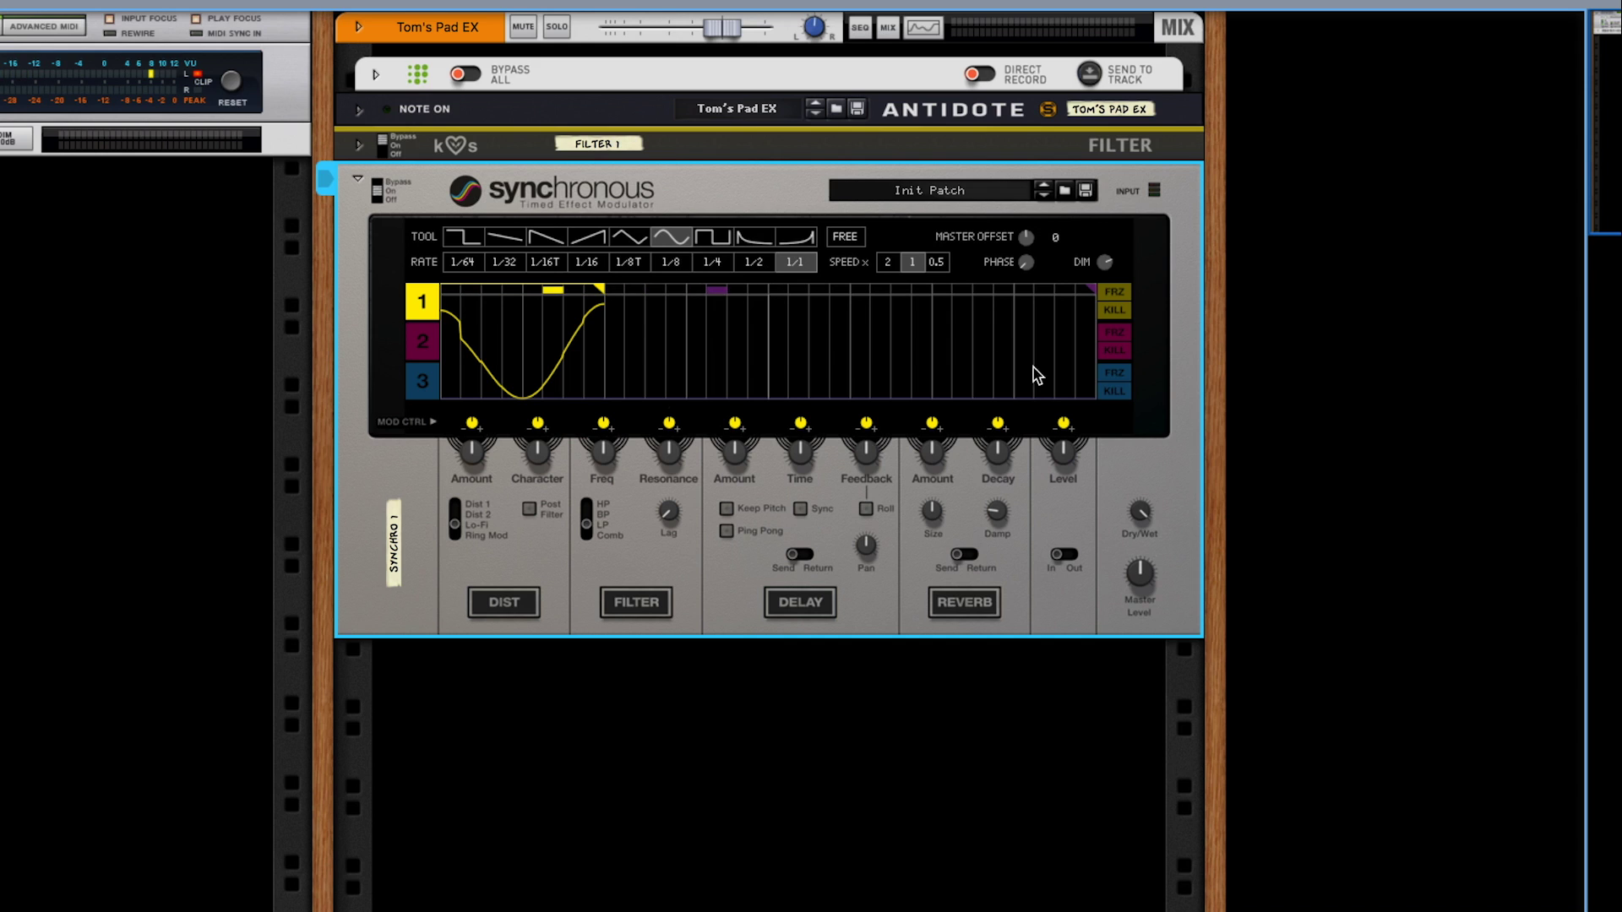
mouse_move(577, 349)
left_mouse_down()
mouse_move(506, 330)
mouse_move(391, 242)
left_mouse_up()
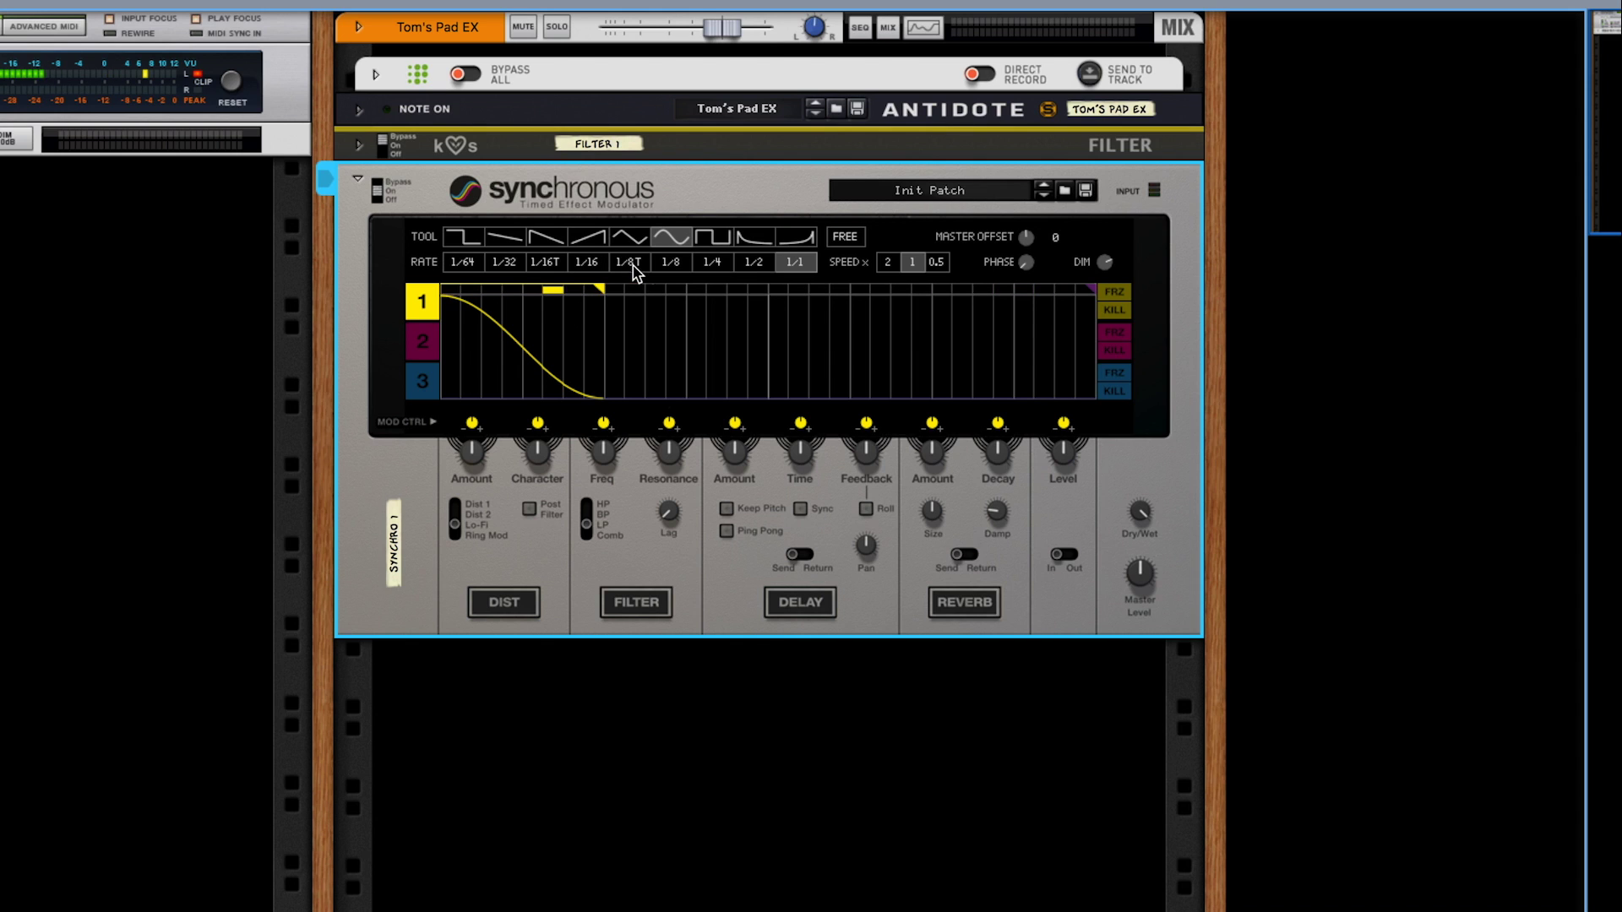
At 1/16 rate, draw short ramp-down decays in lane 1 and erase the long curve
left_click(589, 266)
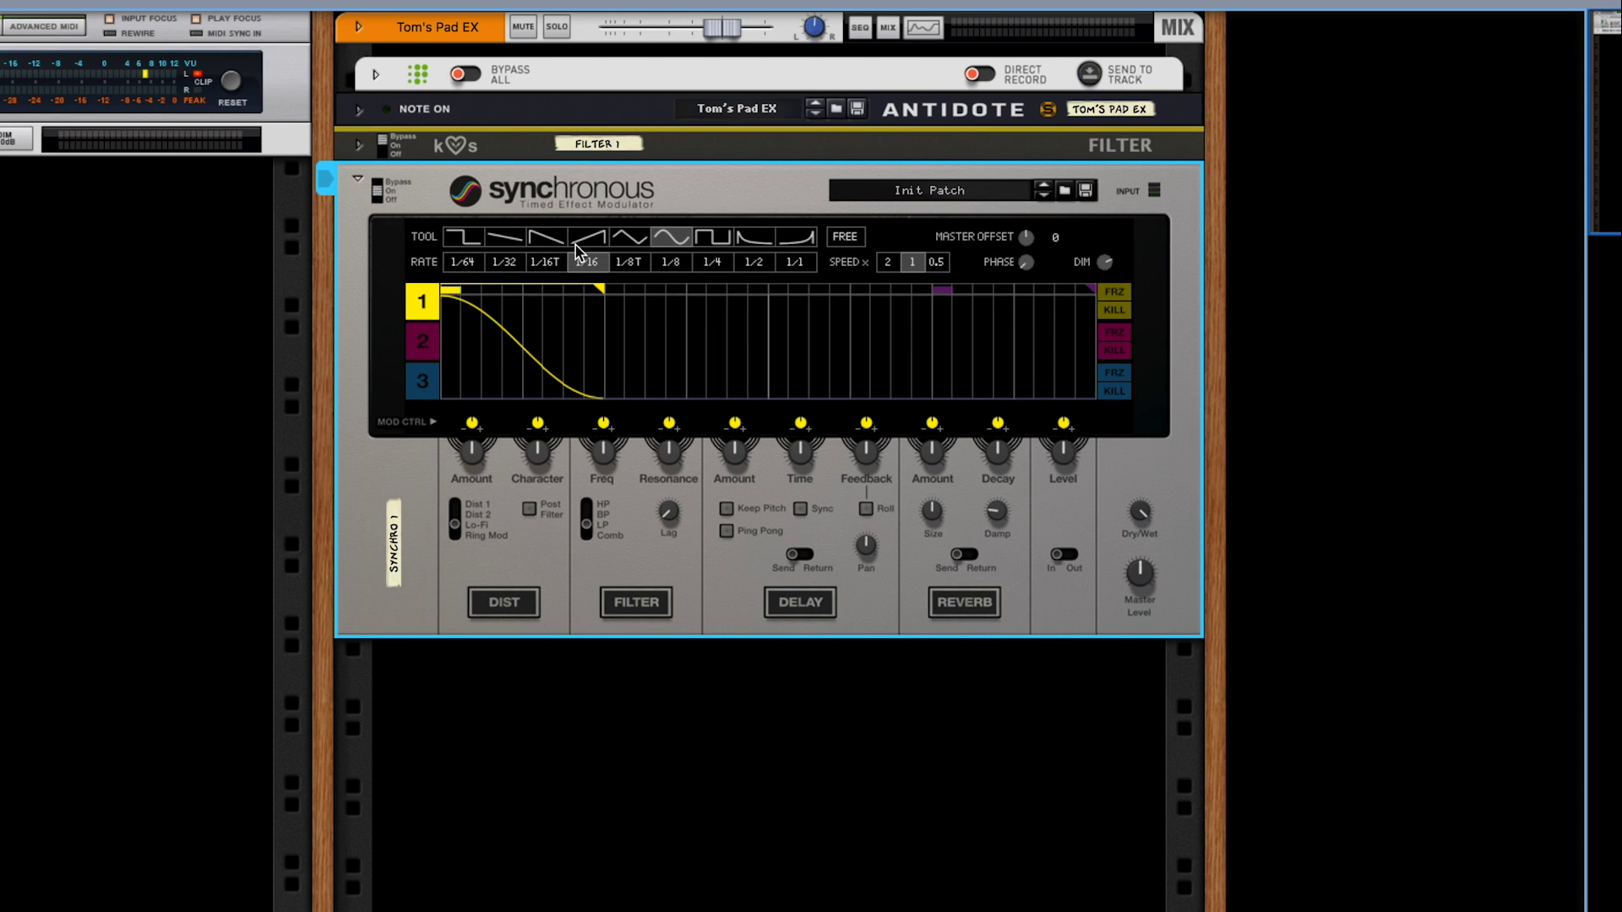
left_click(552, 241)
left_click(452, 355)
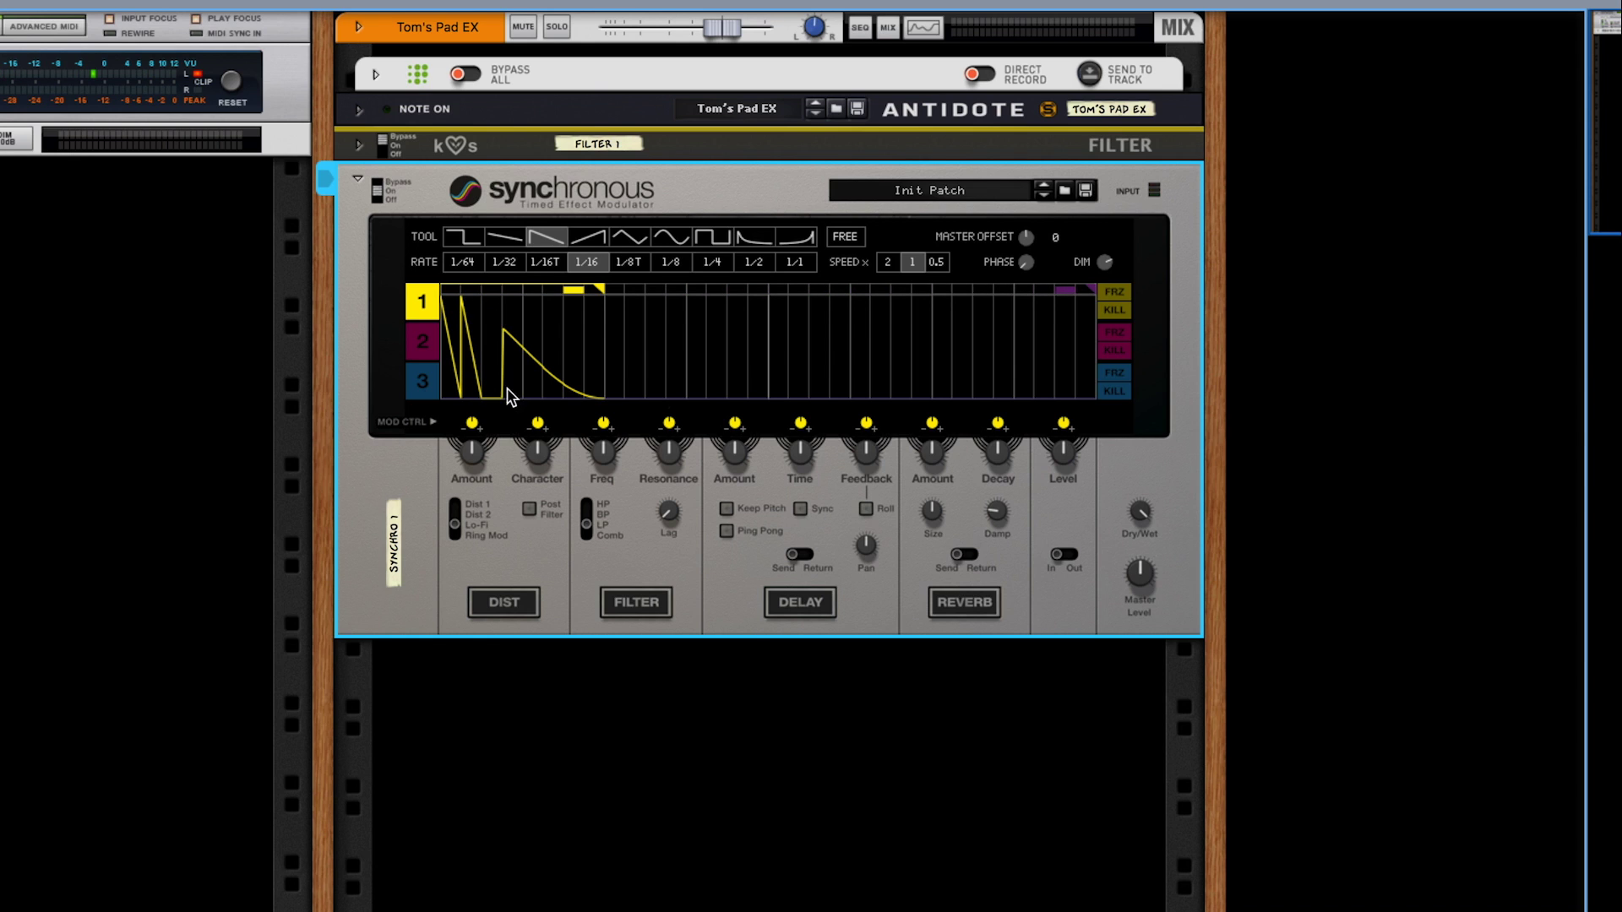
left_click_drag(512, 395, 616, 446)
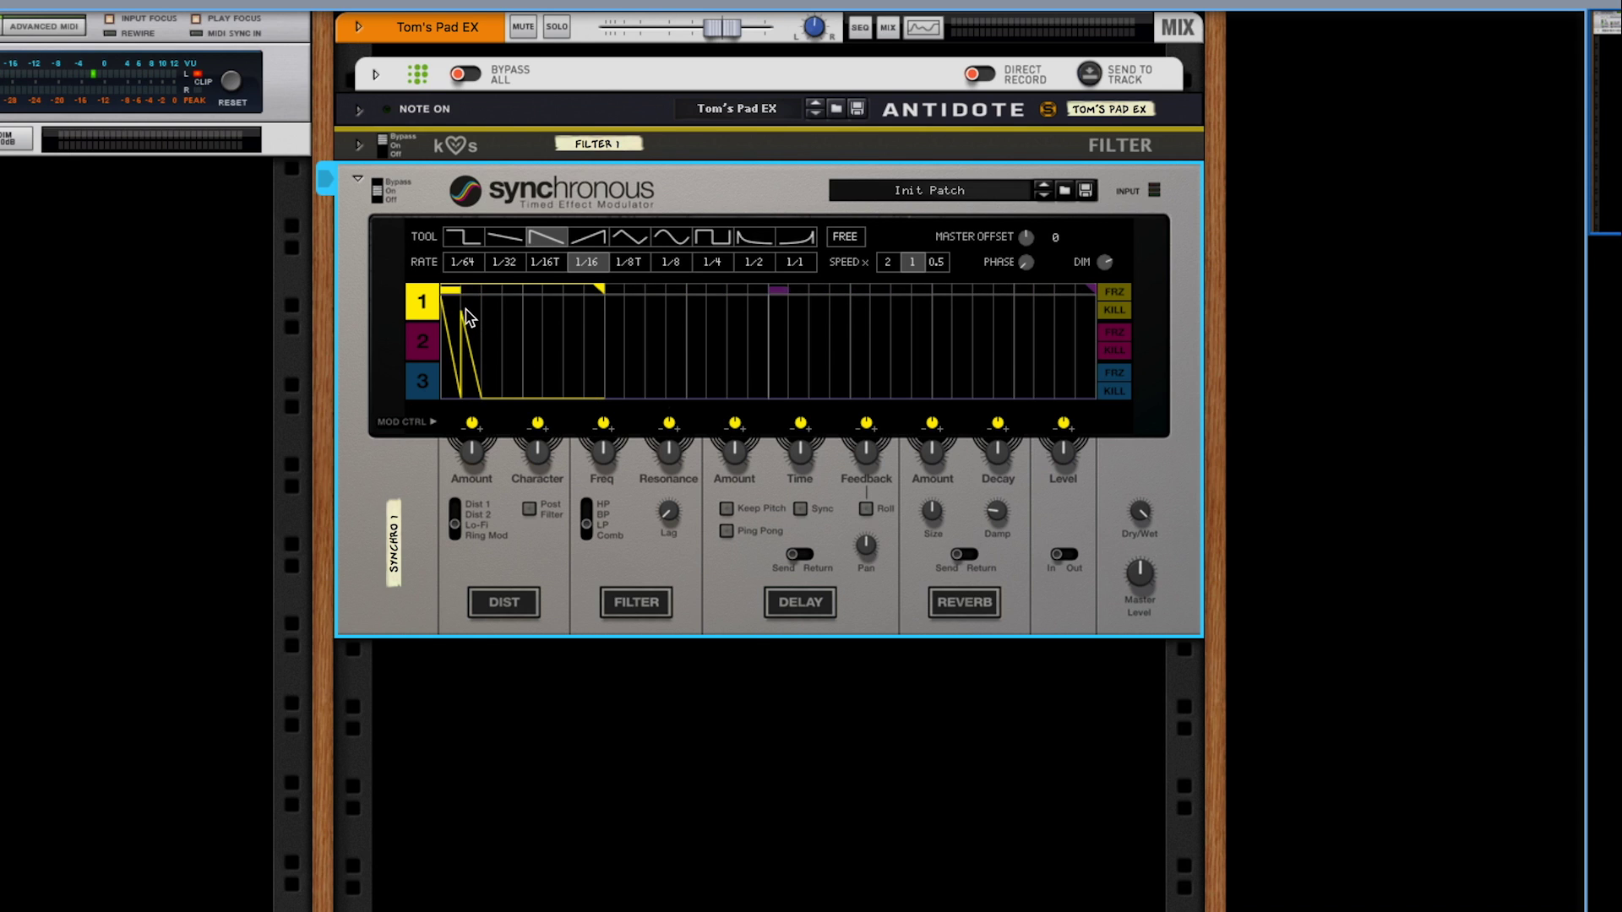
left_click(535, 338)
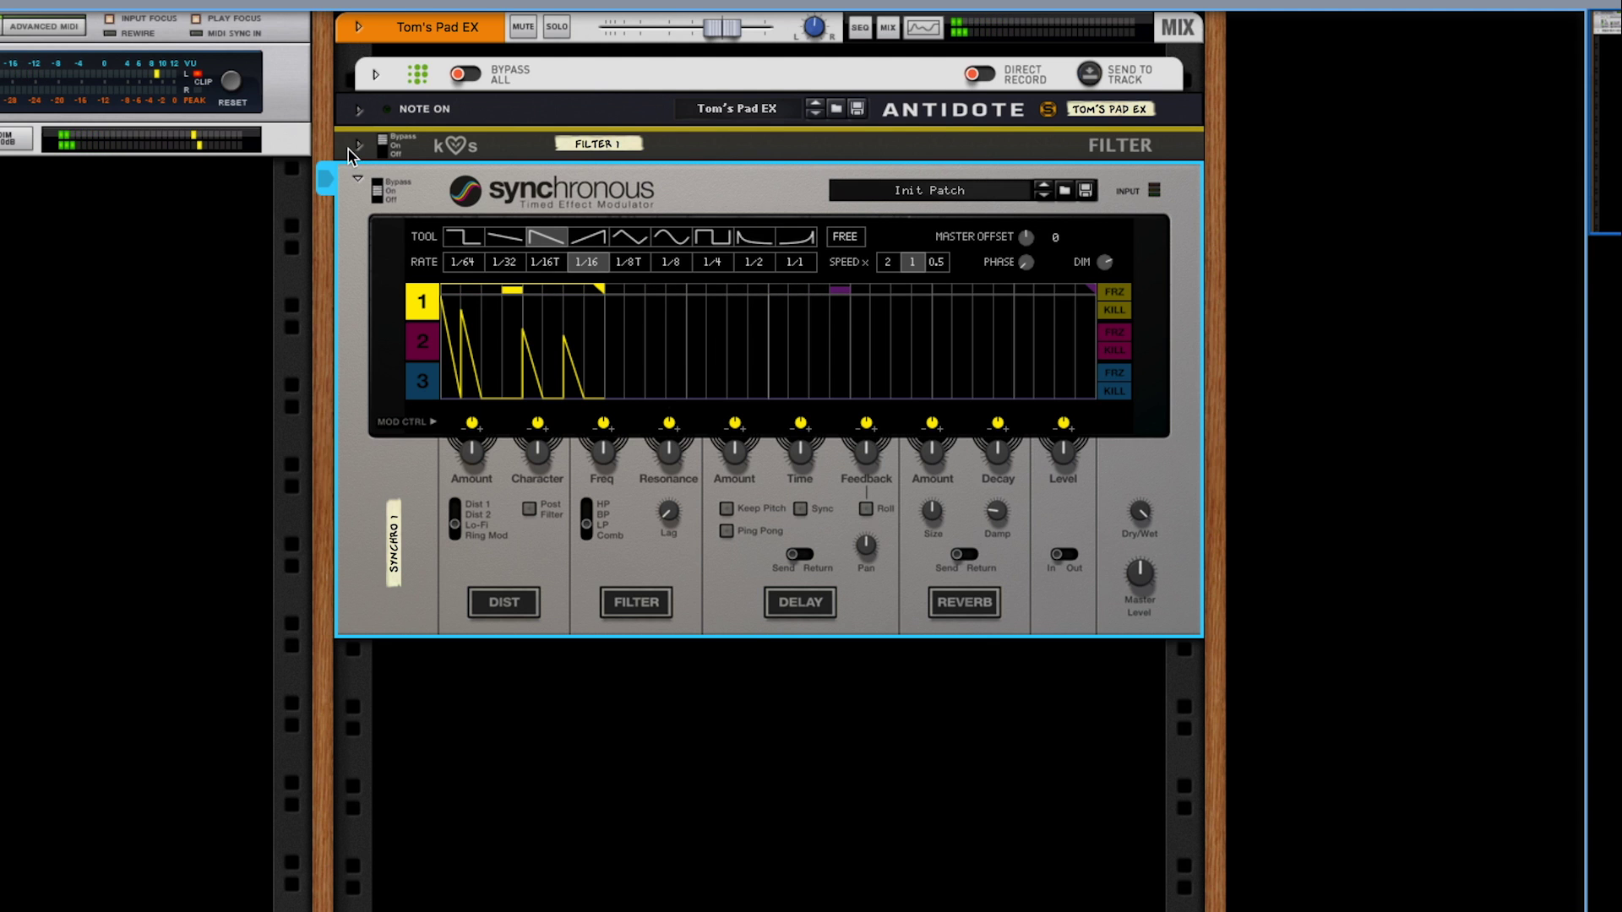
Unfold the Filter and cable Curve 1 CV Out to its Cutoff CV input, discarding stray cables
left_click(355, 149)
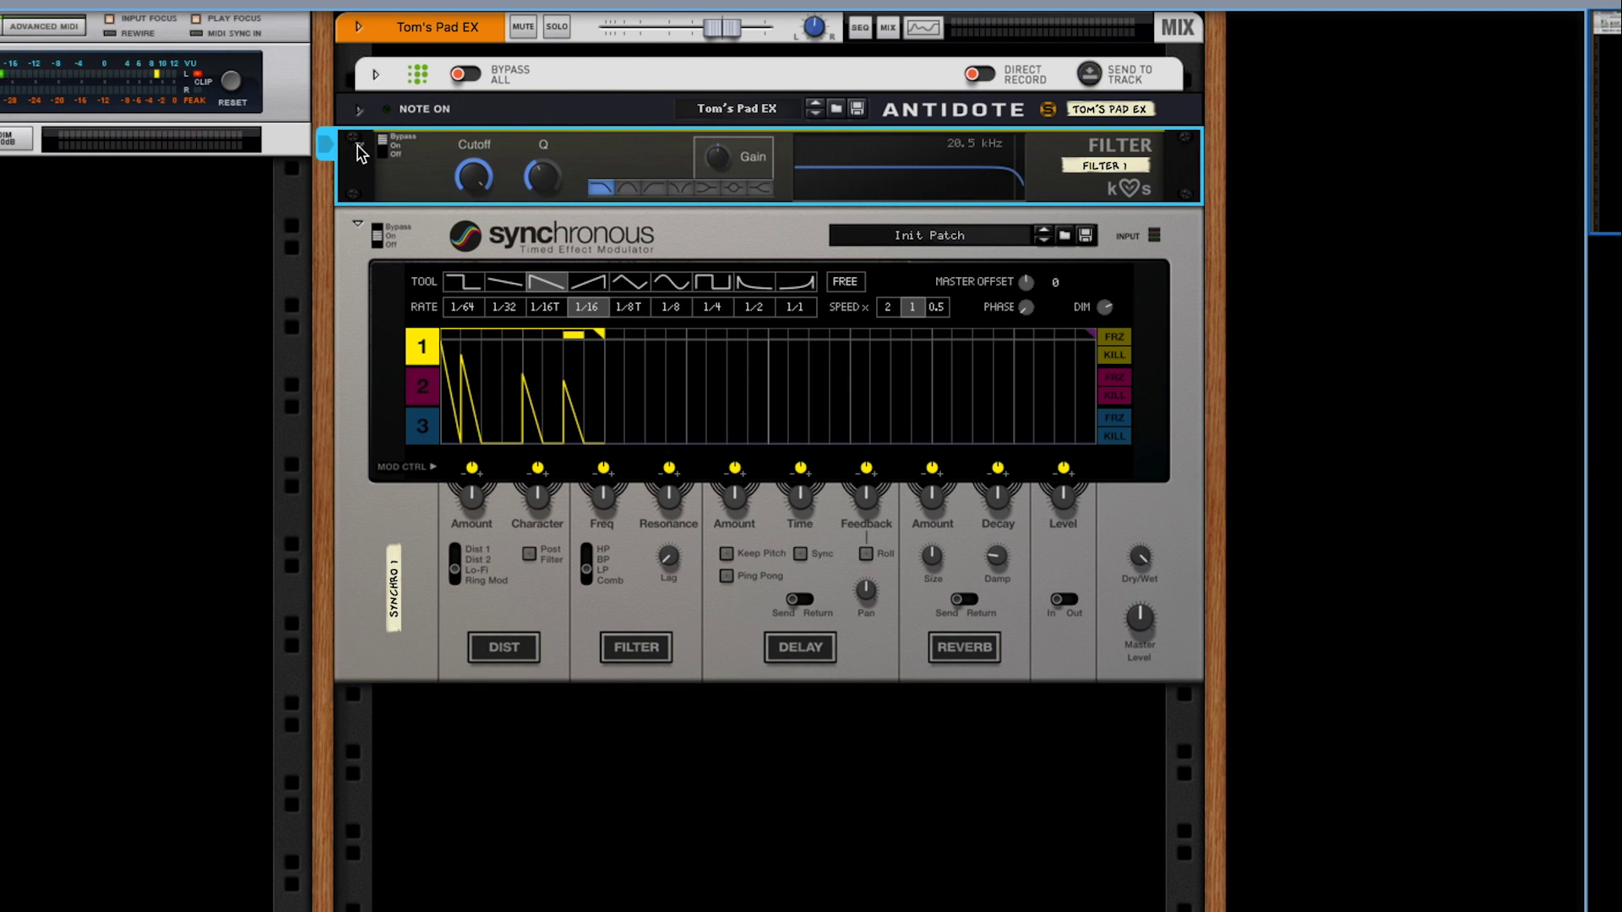
key("Tab")
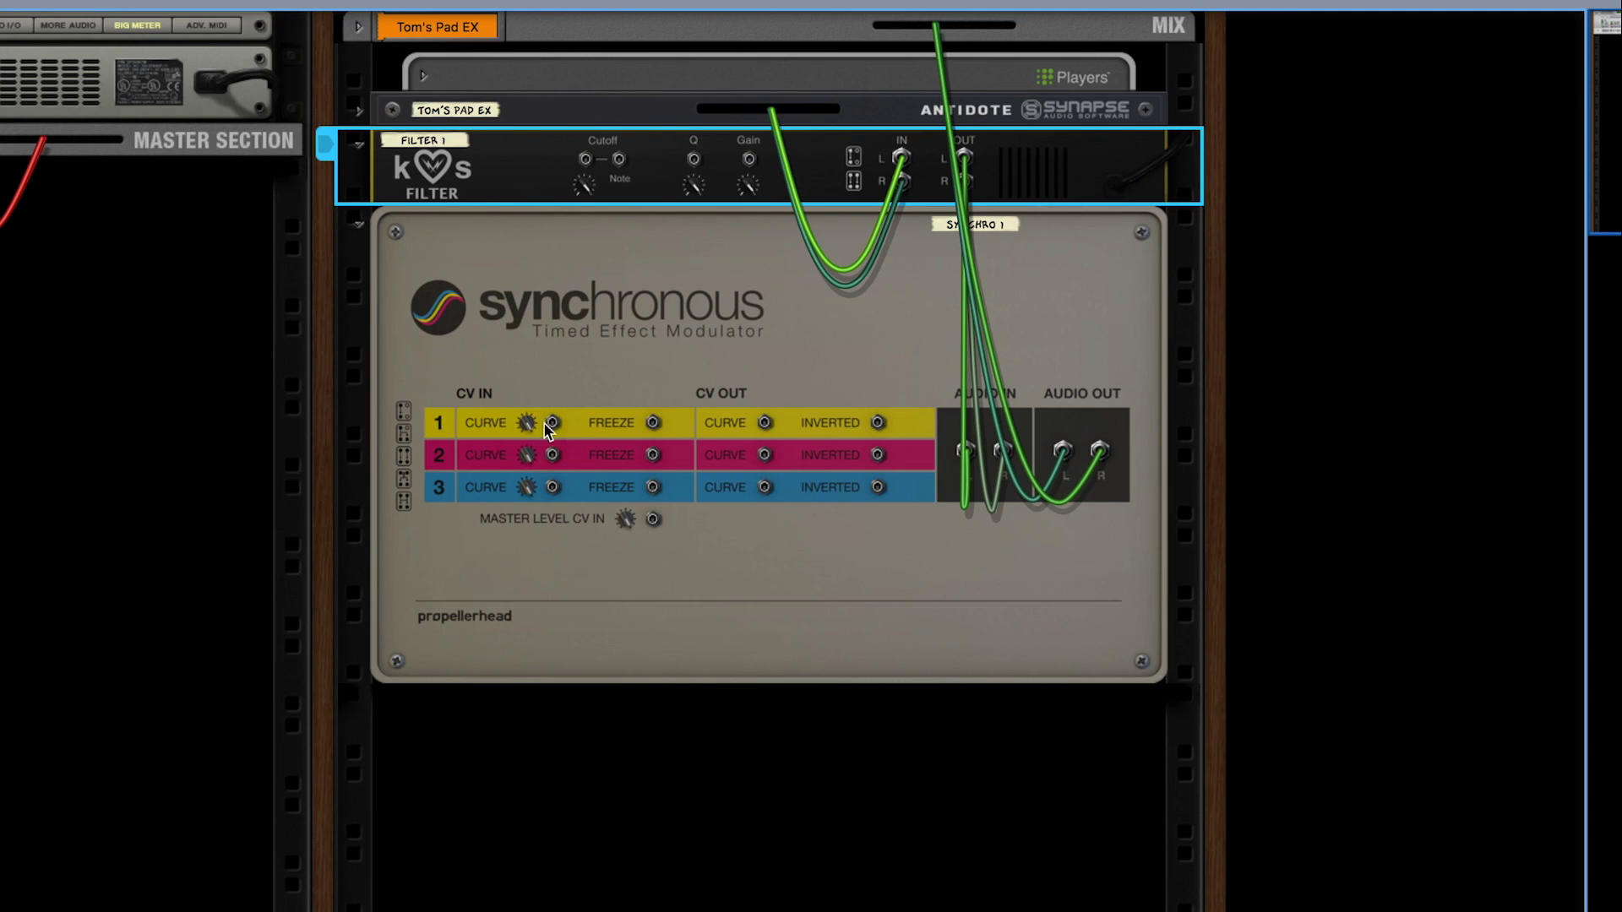
key("Tab")
left_click(548, 438)
key("Tab")
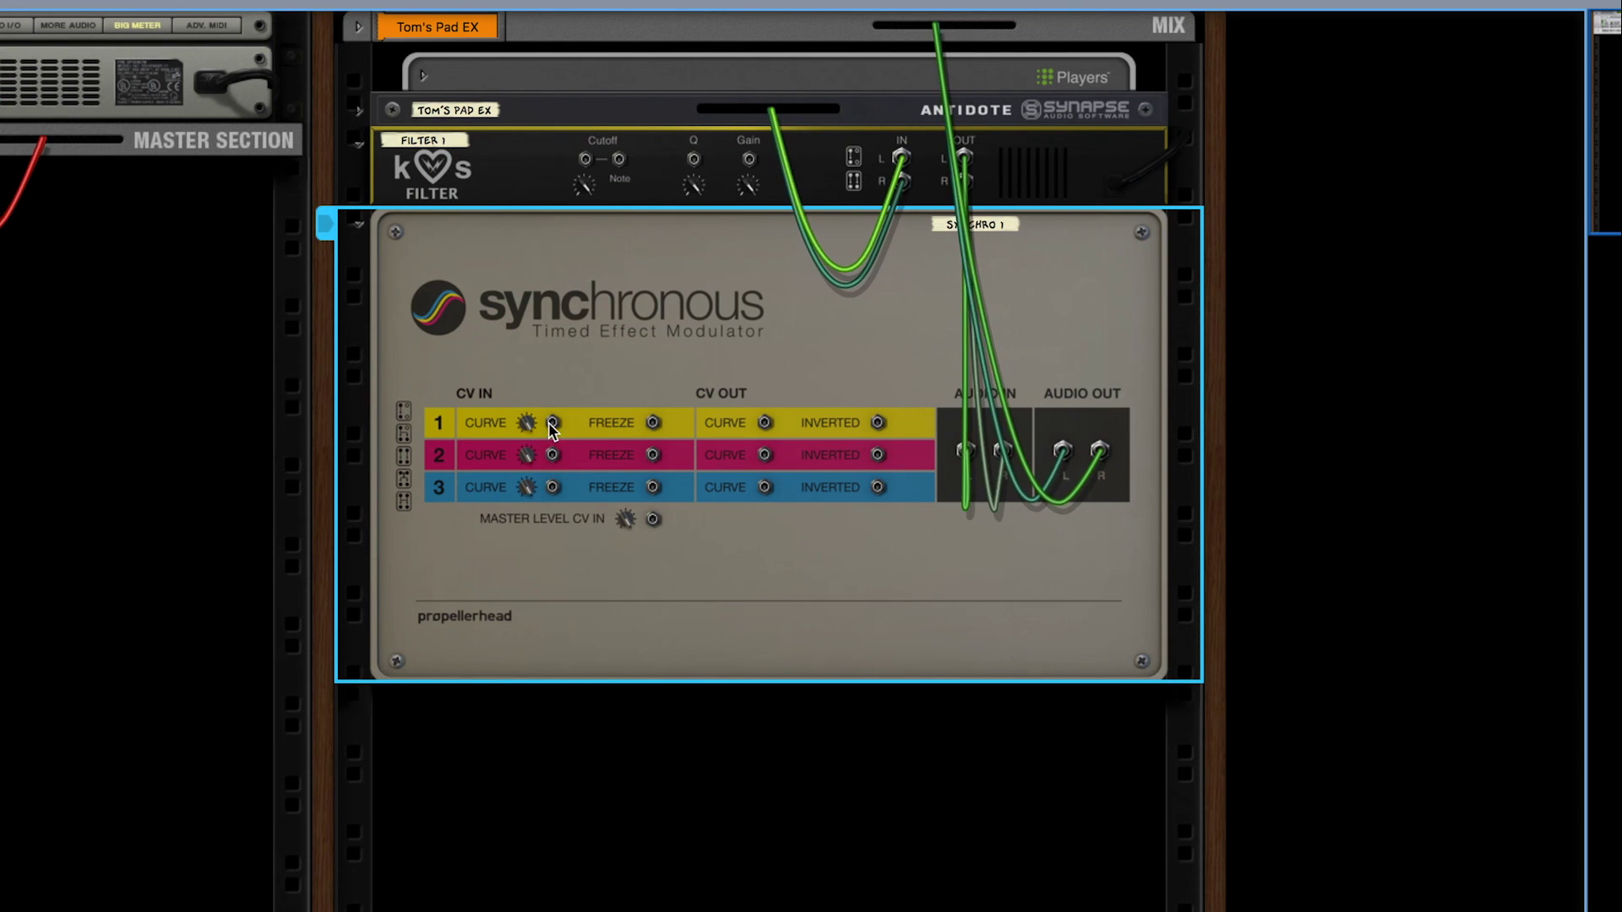
left_click_drag(552, 421, 584, 160)
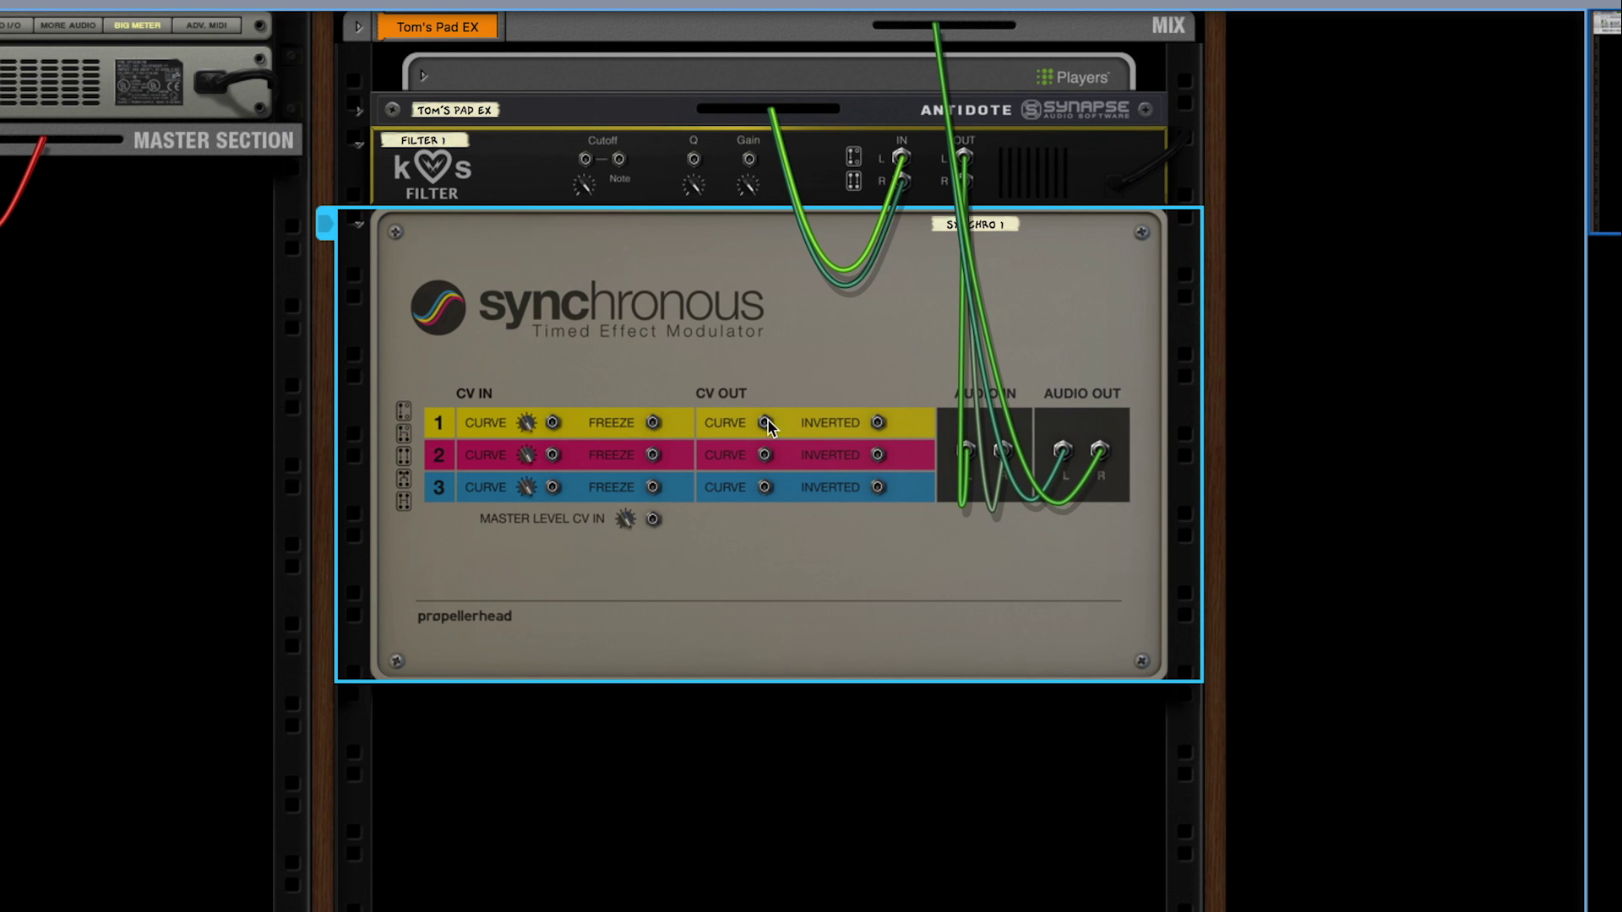
left_click_drag(766, 425, 586, 162)
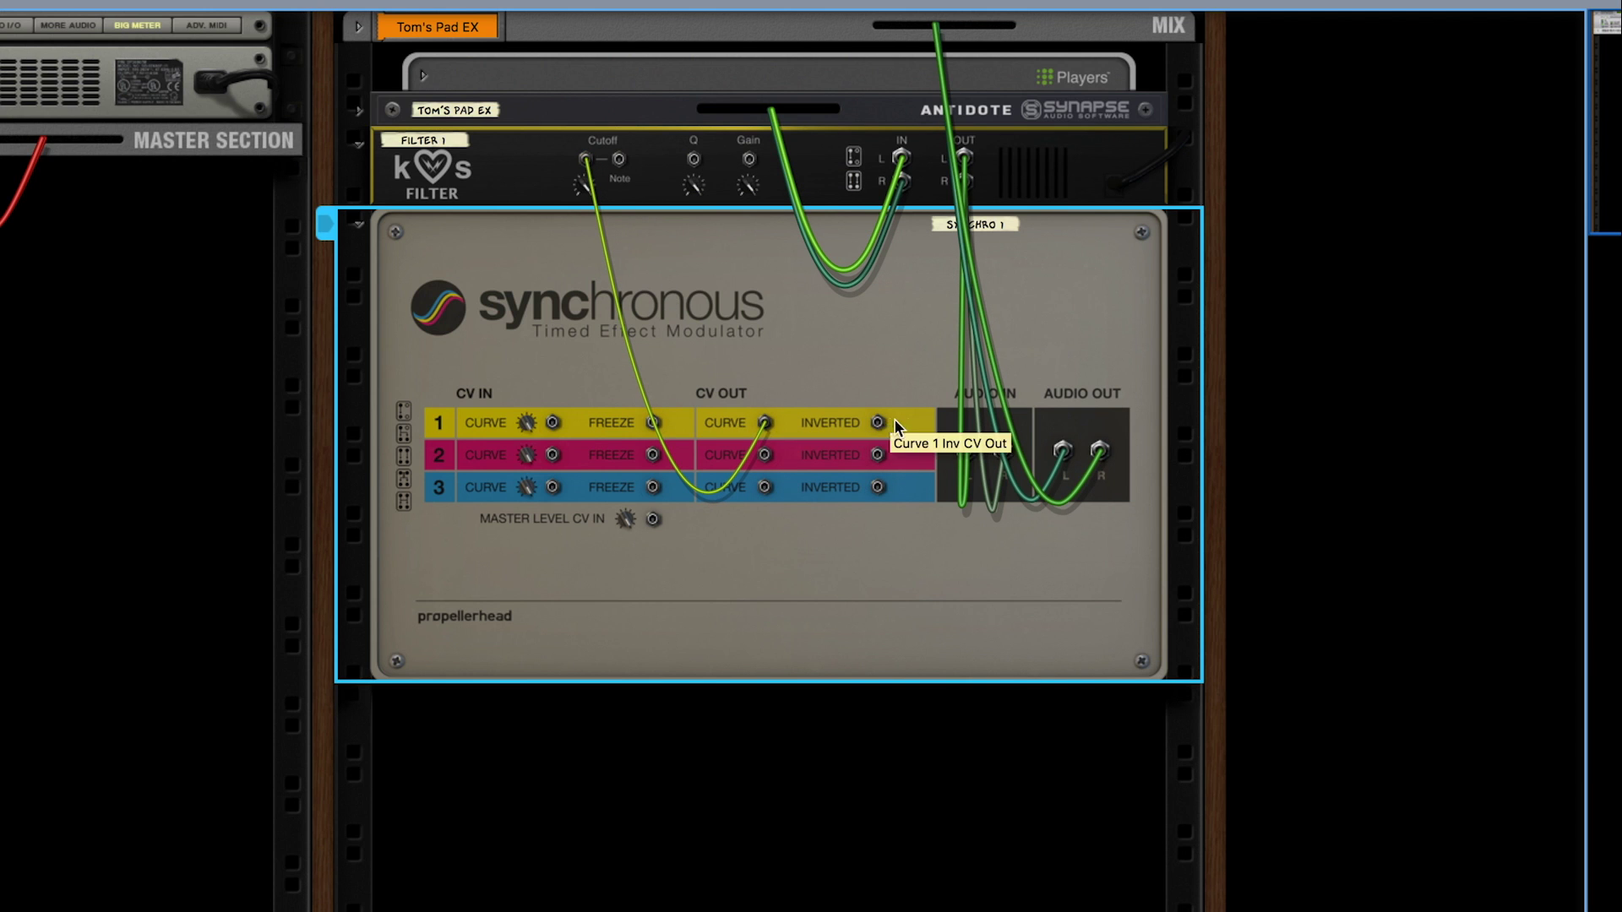
left_click_drag(878, 422, 798, 343)
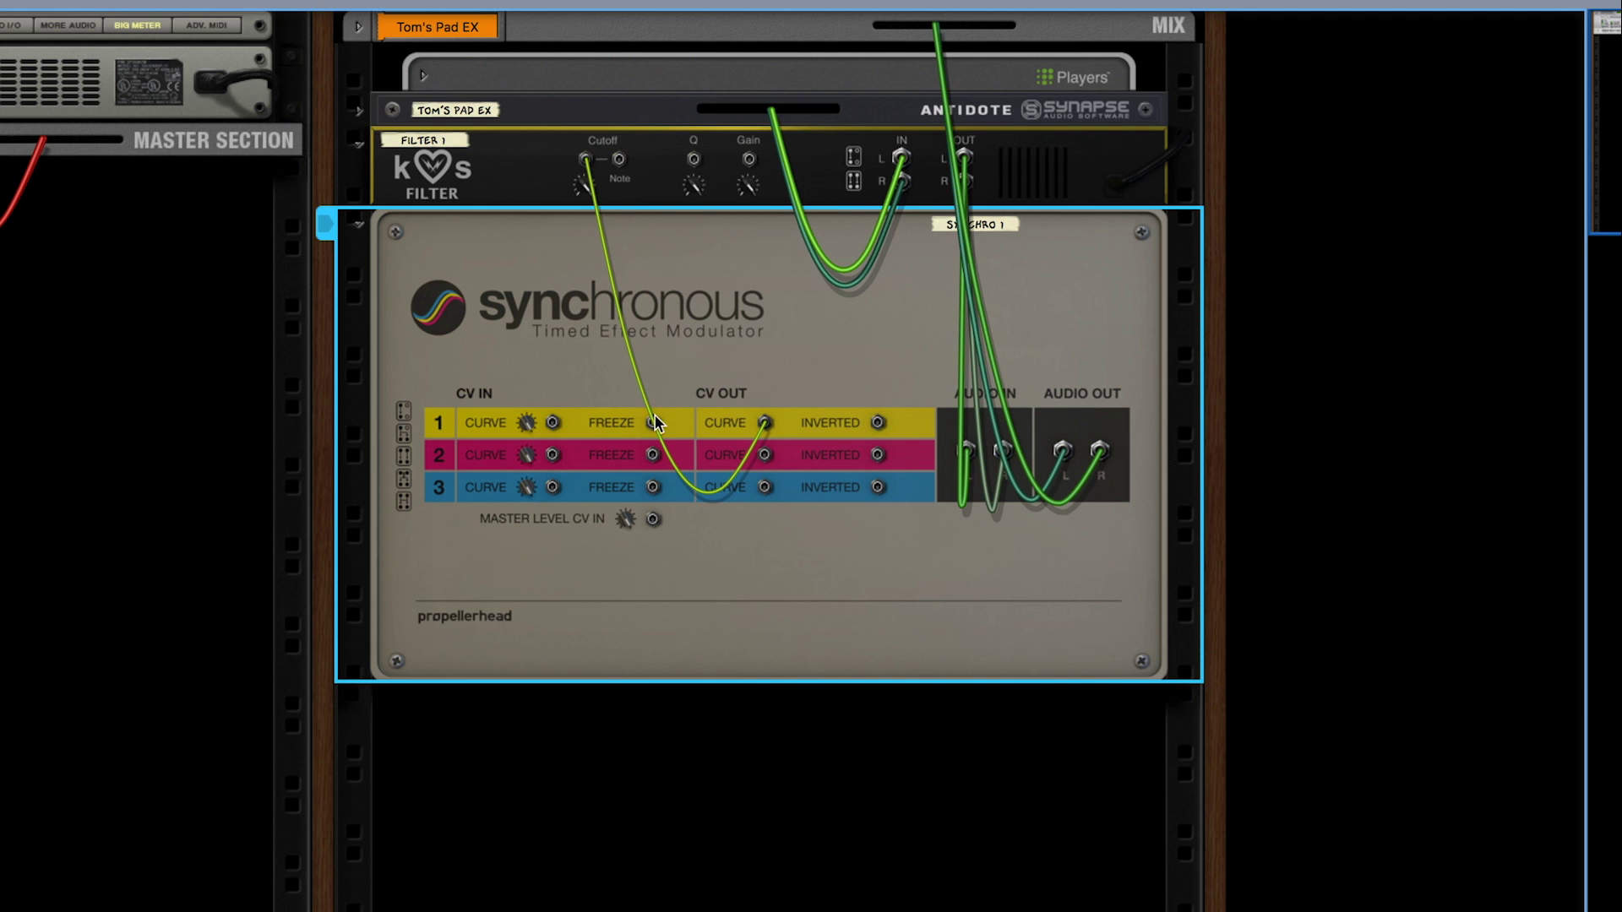
left_click_drag(658, 423, 639, 270)
key("Tab")
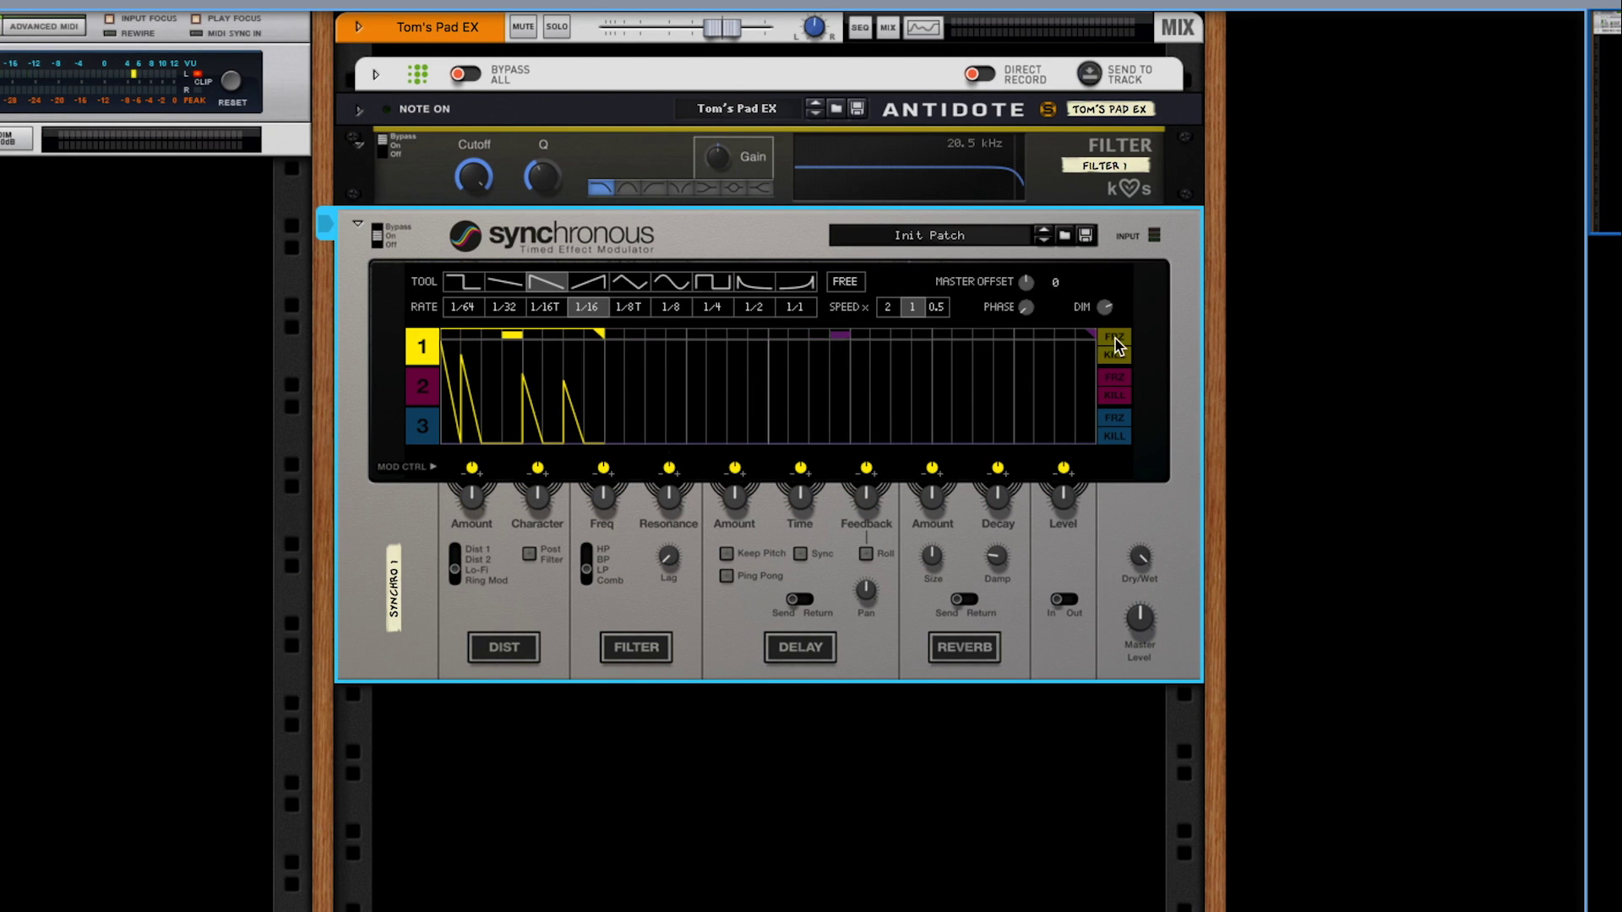
Recheck the cabling and turn the filter cutoff down to 34.4 Hz
left_click(1116, 342)
left_click(1117, 343)
key("Tab")
left_click_drag(658, 421, 665, 264)
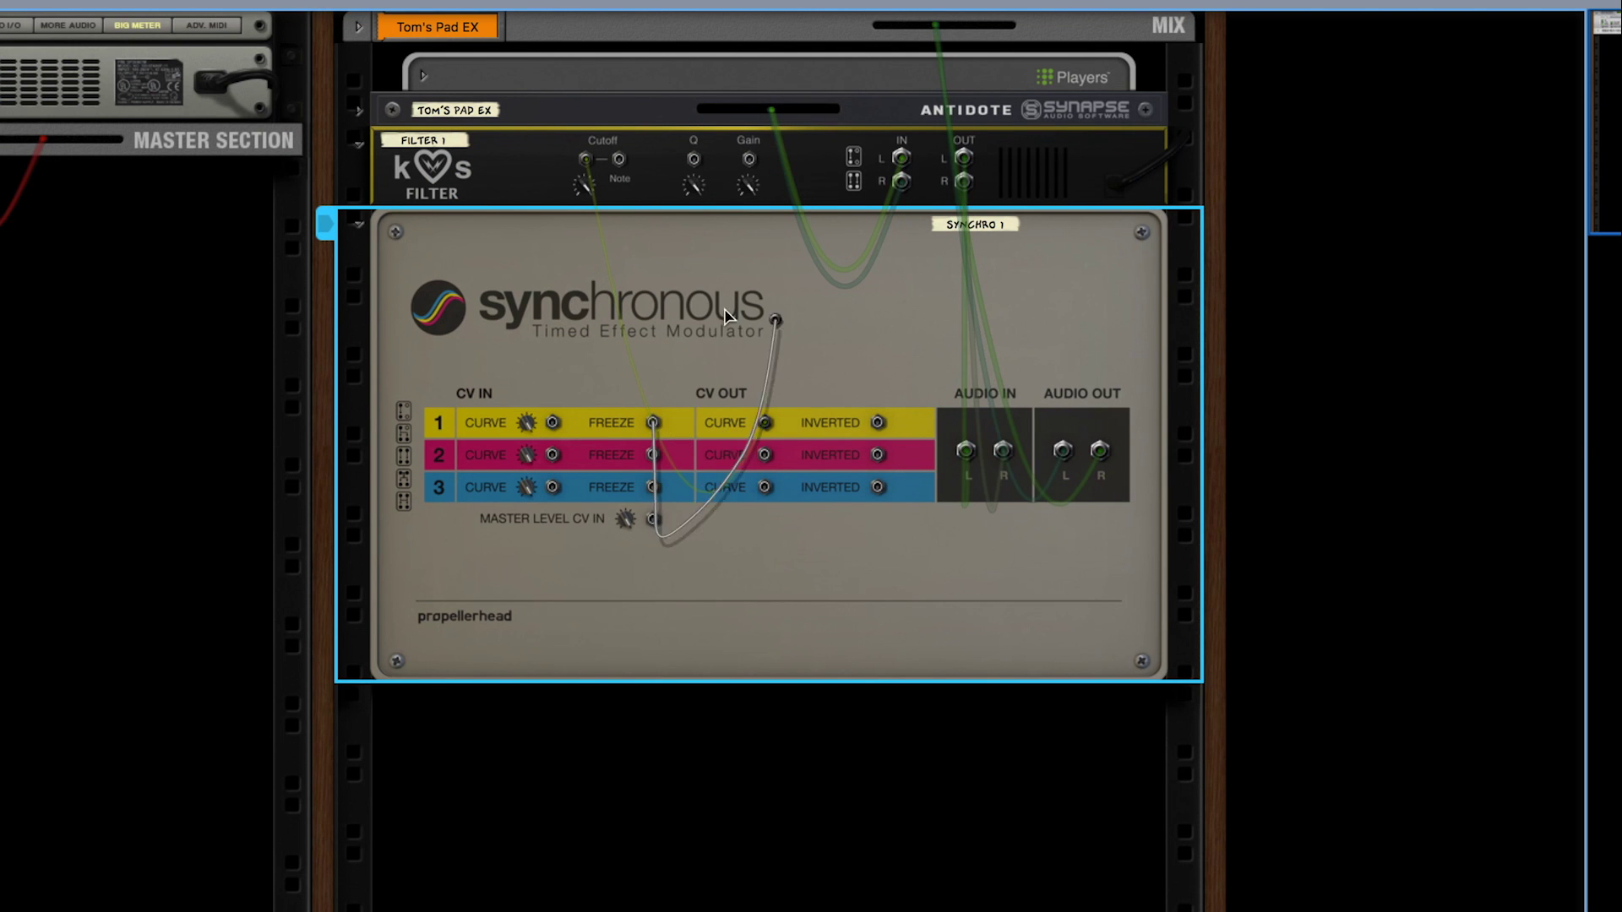
key("Tab")
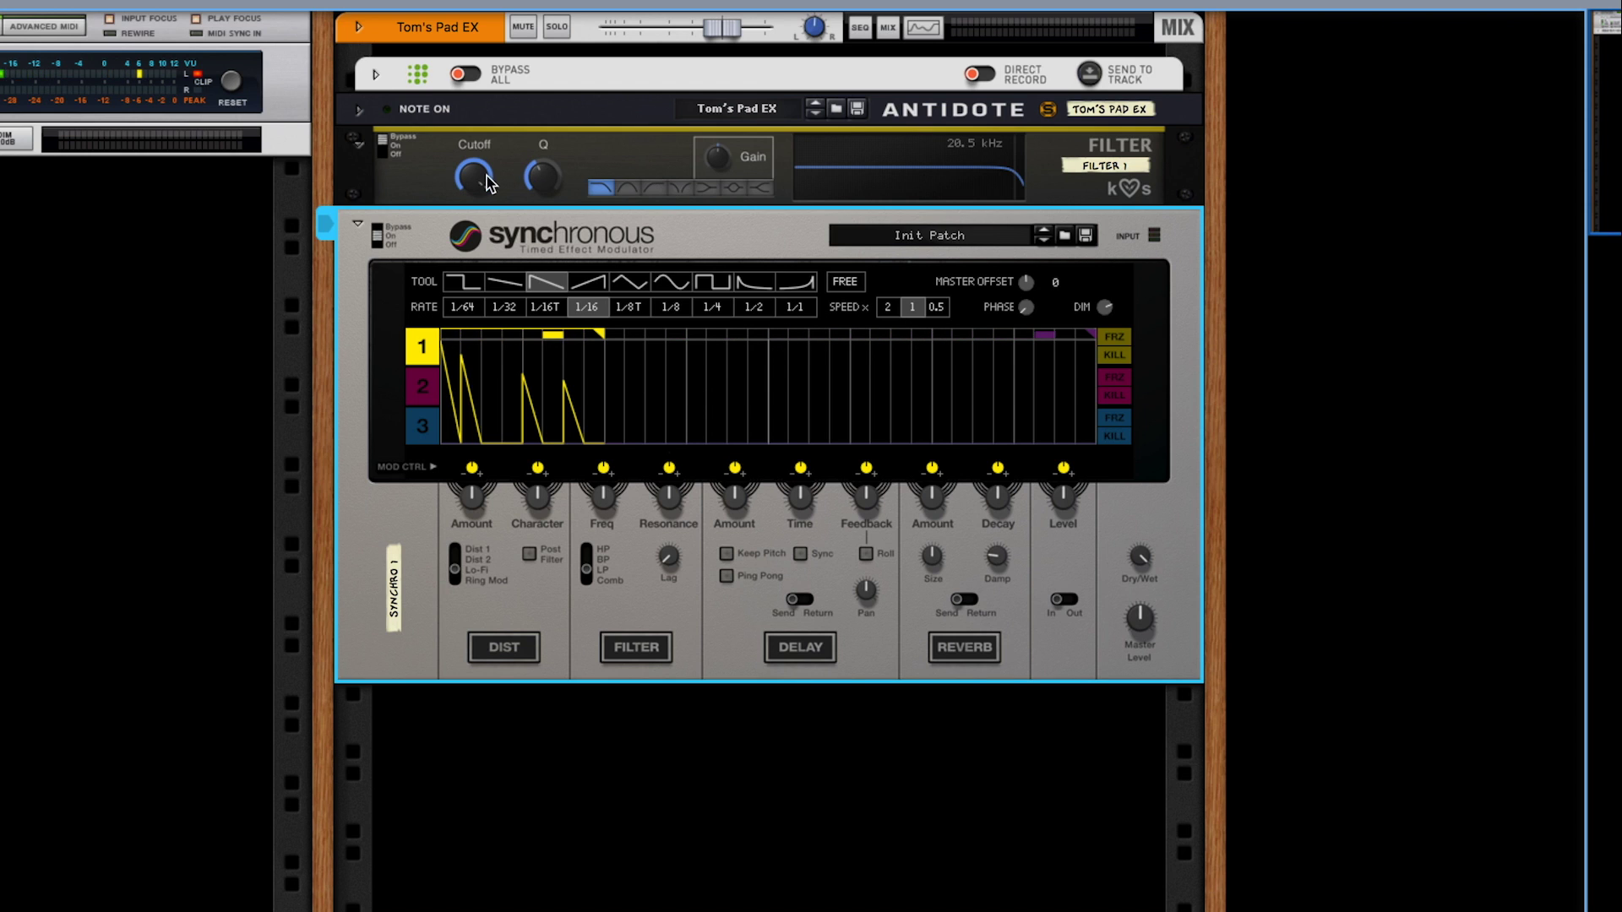
left_click_drag(473, 178, 470, 245)
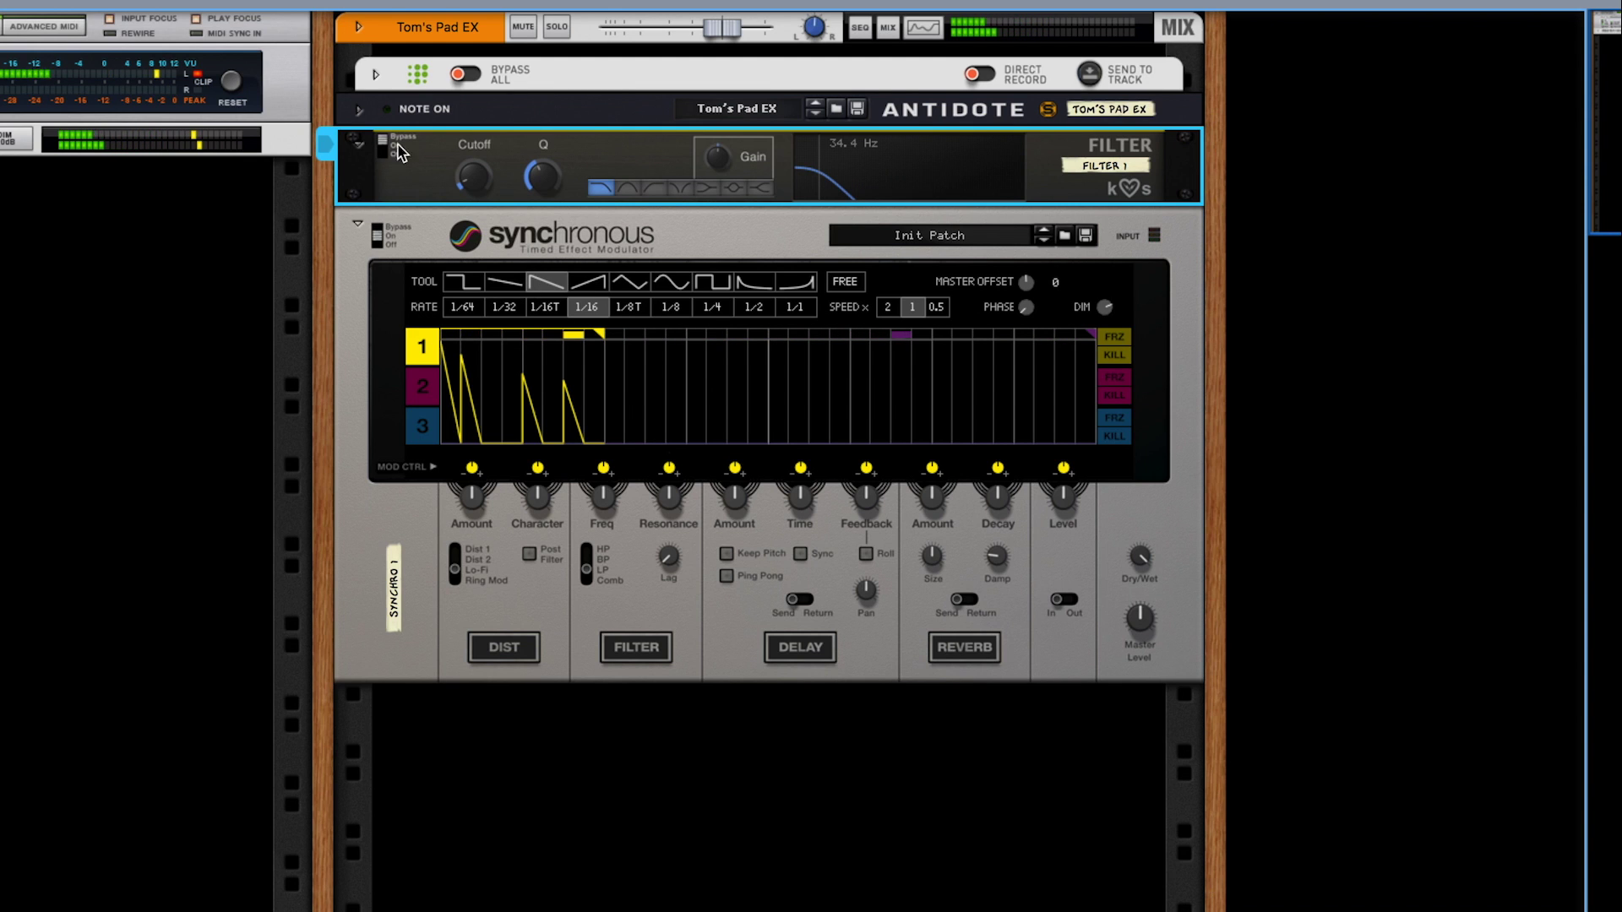
Raise cutoff to 59.1 Hz and redraw lane 1 at 1/8 rate as four falling ramps
mouse_move(473, 179)
left_click_drag(477, 186, 480, 185)
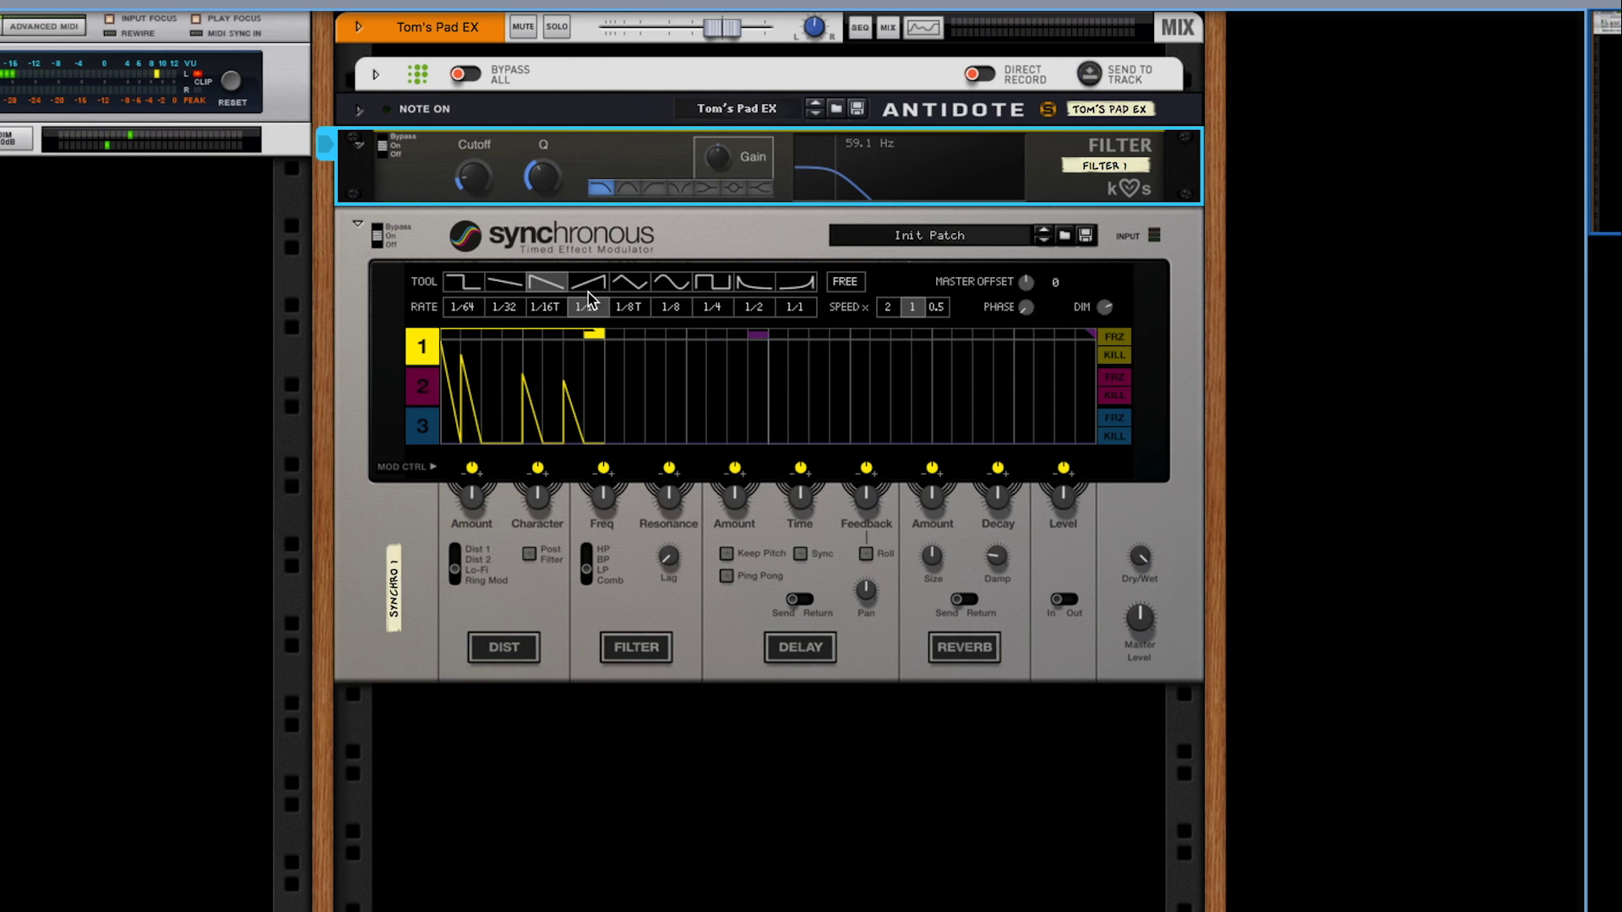
left_click_drag(591, 409, 456, 444)
left_click(672, 308)
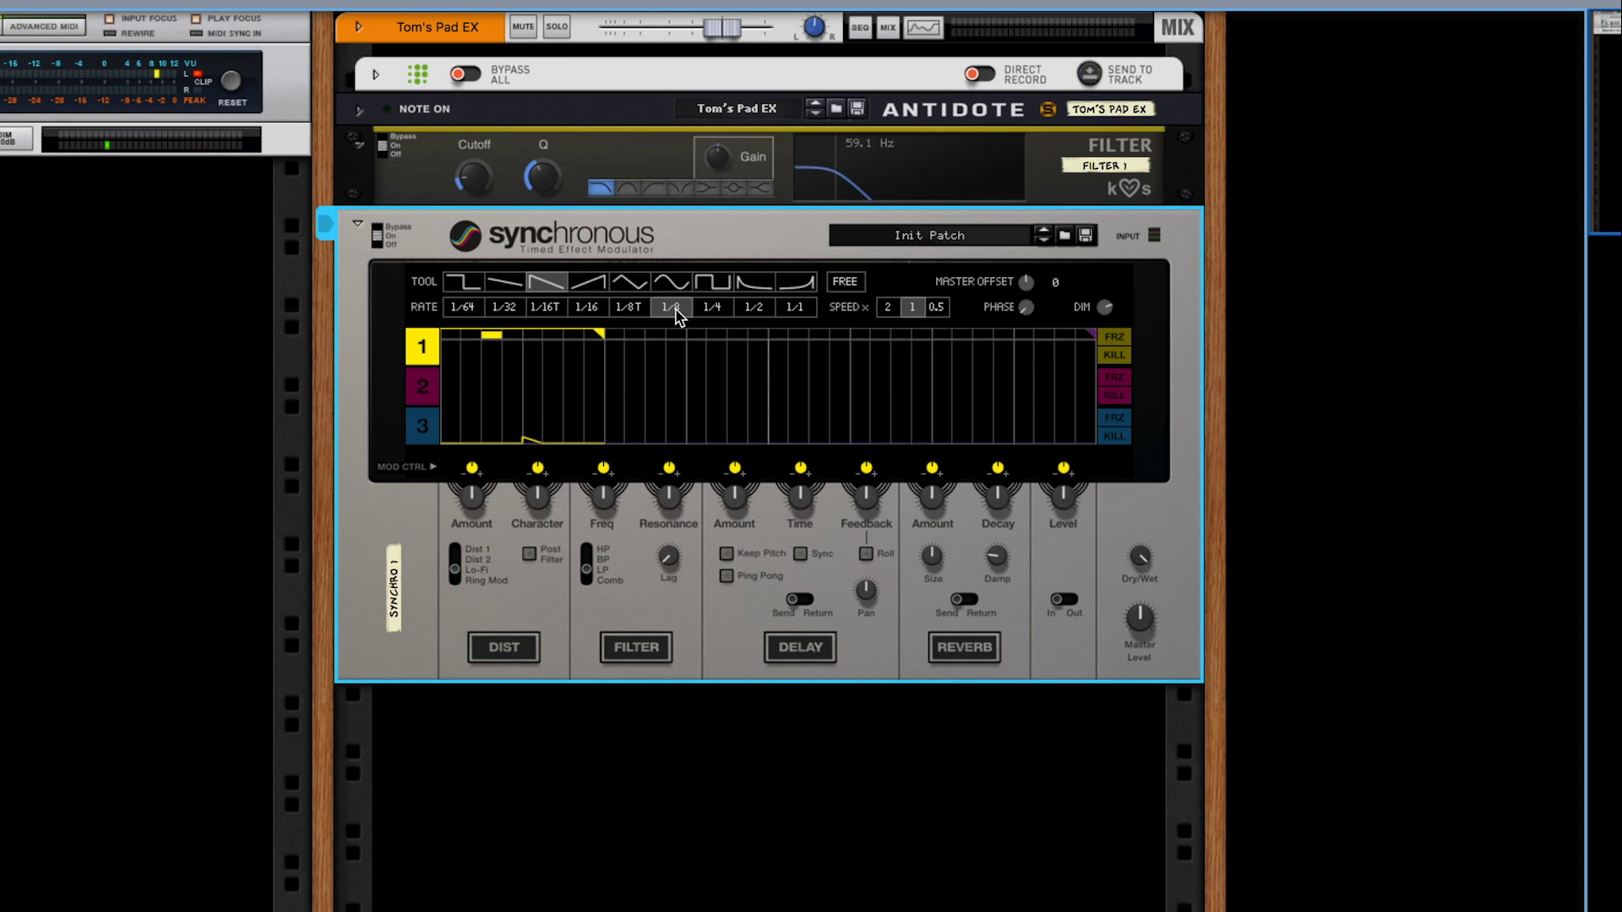
left_click_drag(454, 389, 465, 447)
mouse_move(446, 362)
left_mouse_down()
mouse_move(475, 392)
mouse_move(497, 354)
mouse_move(601, 359)
left_mouse_up()
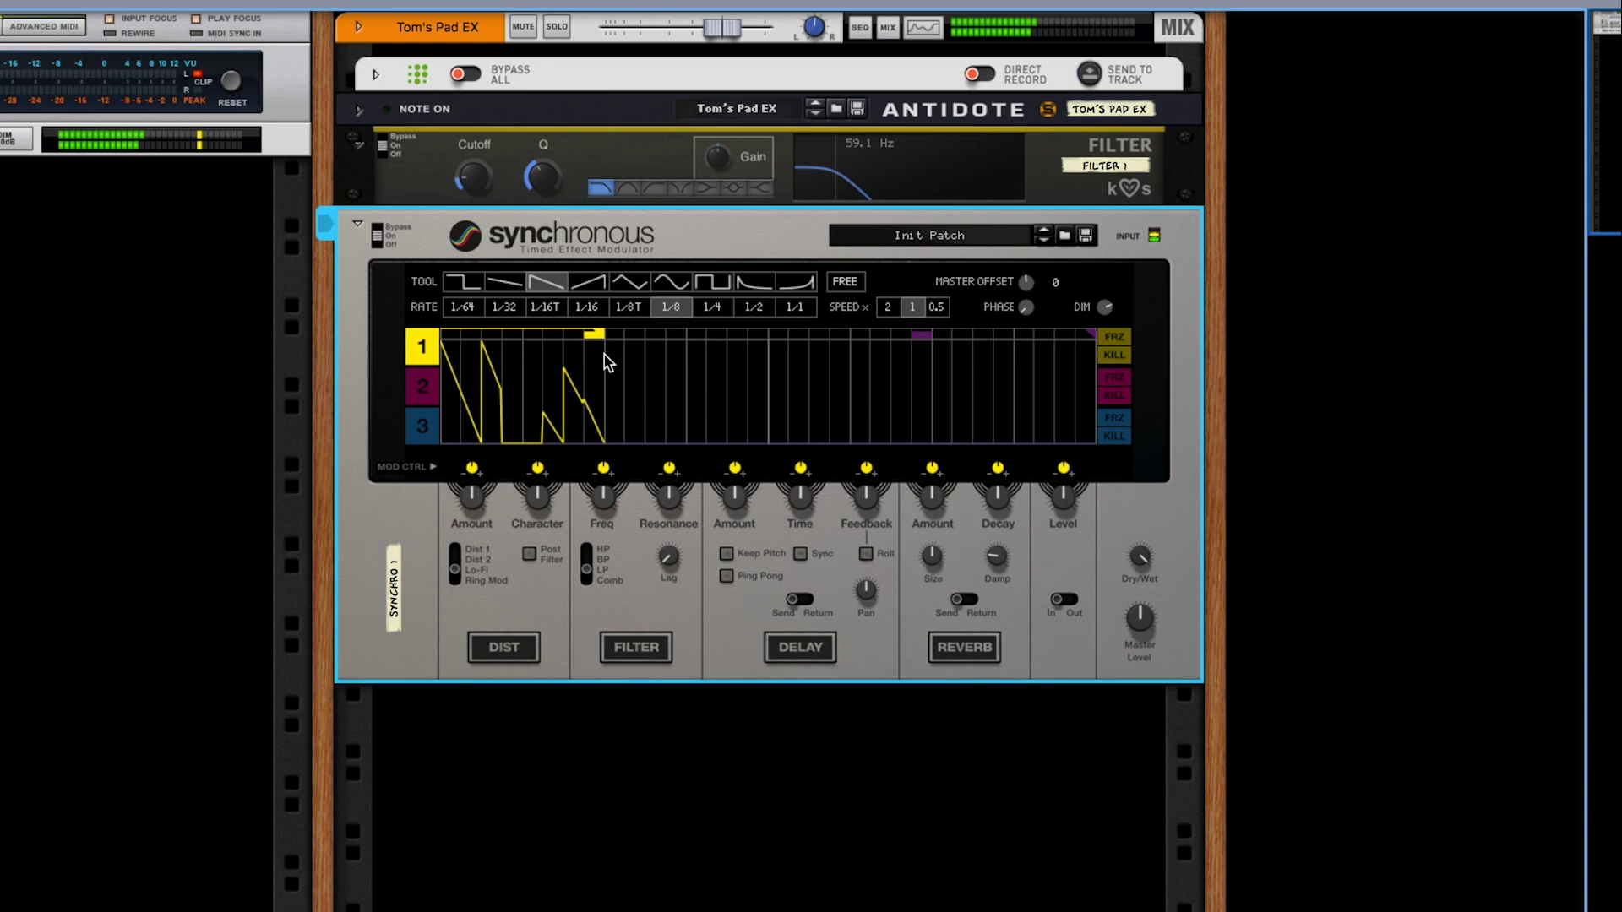
Draw a full bar of steadily taller square pulses in lane 2
left_click(424, 385)
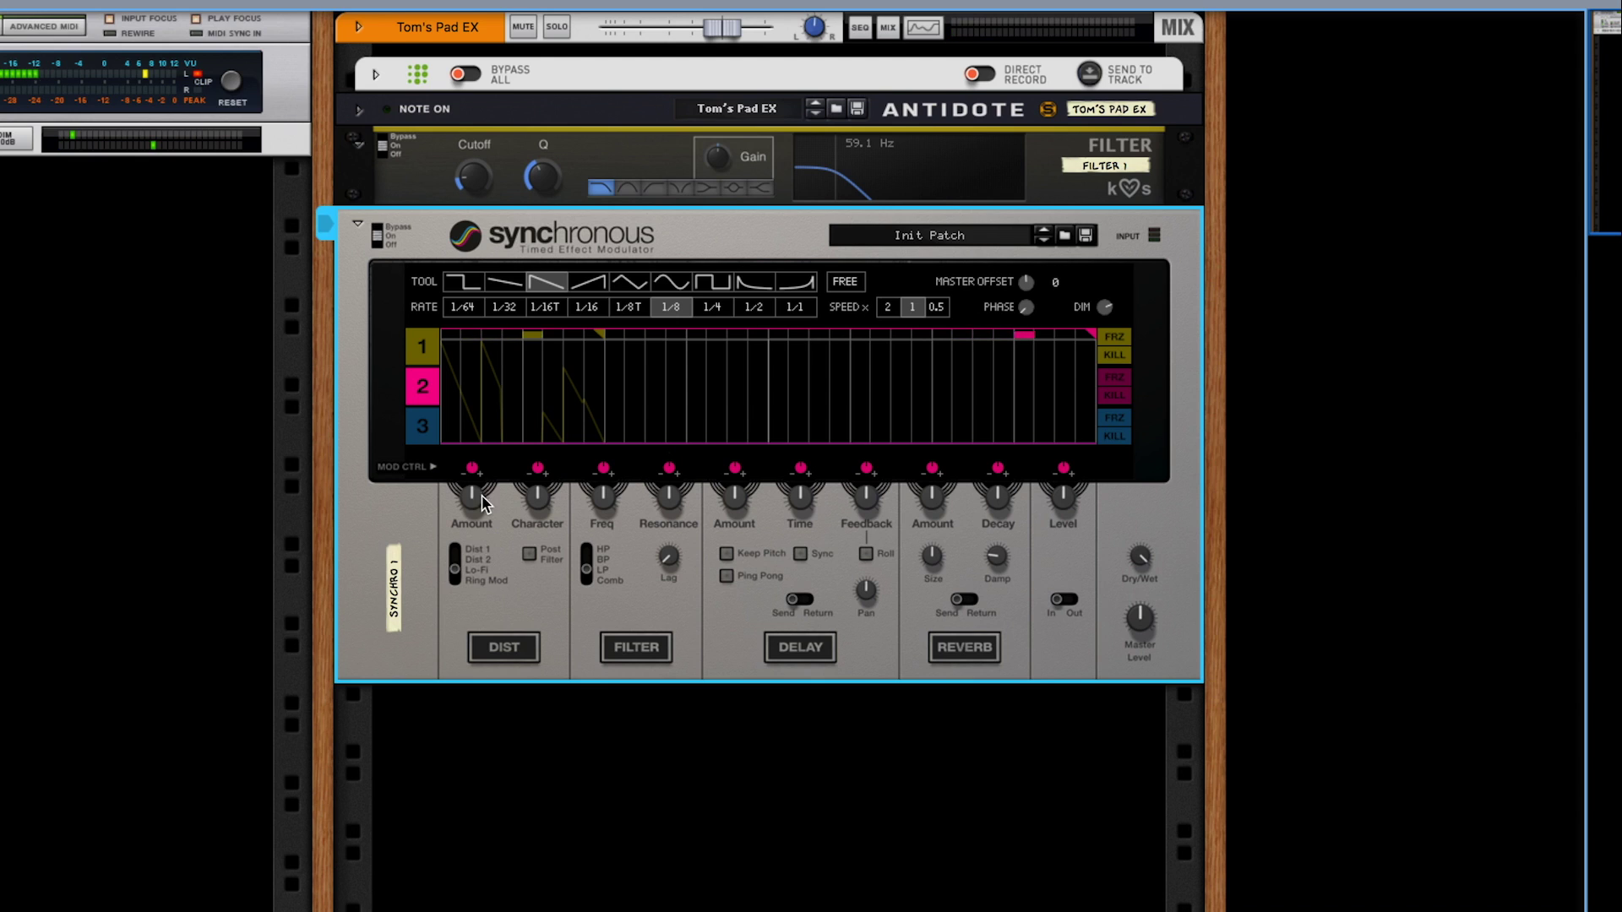
left_click(670, 281)
left_click(714, 286)
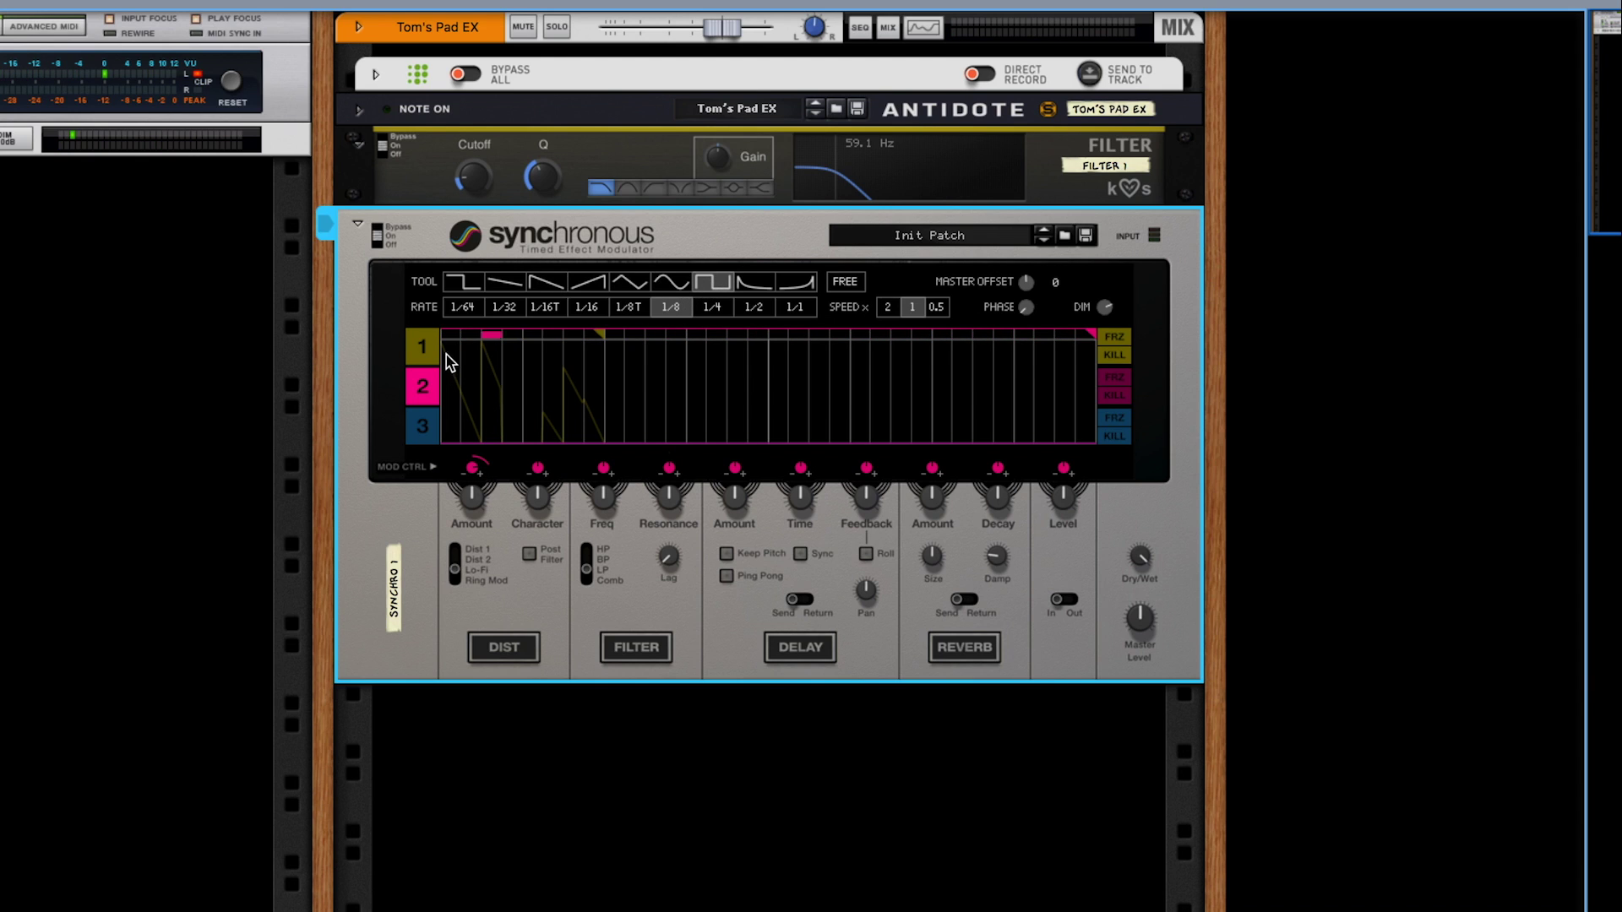
left_click_drag(446, 362, 1200, 332)
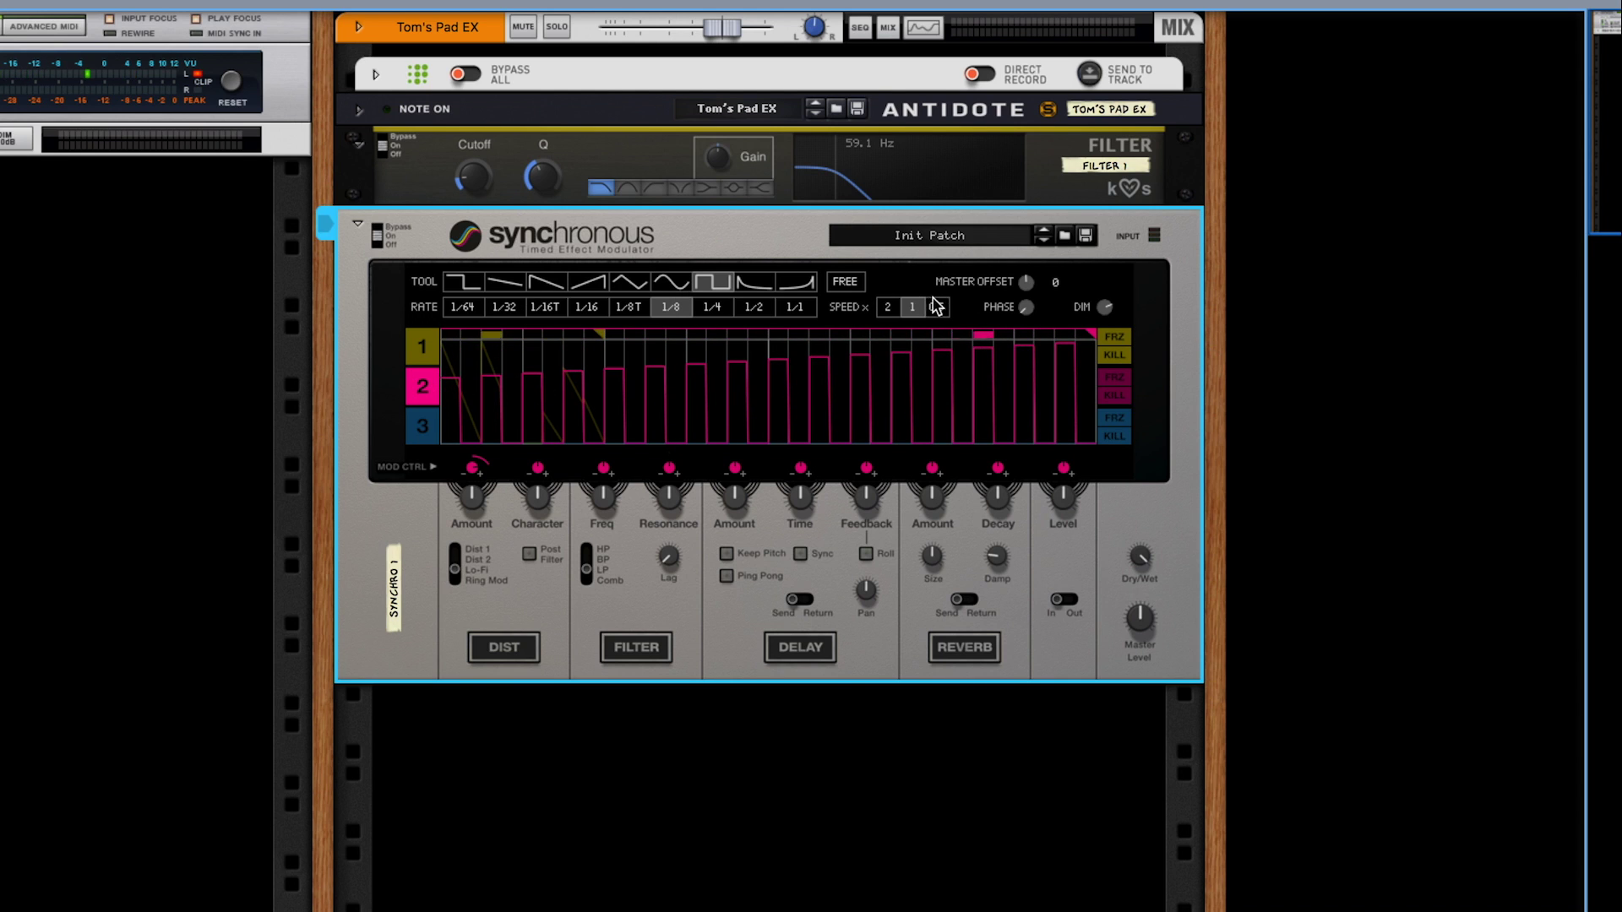
Try speed ×2, return to ×1, and bring up lane 3
left_click(889, 311)
left_click(912, 306)
left_click(427, 431)
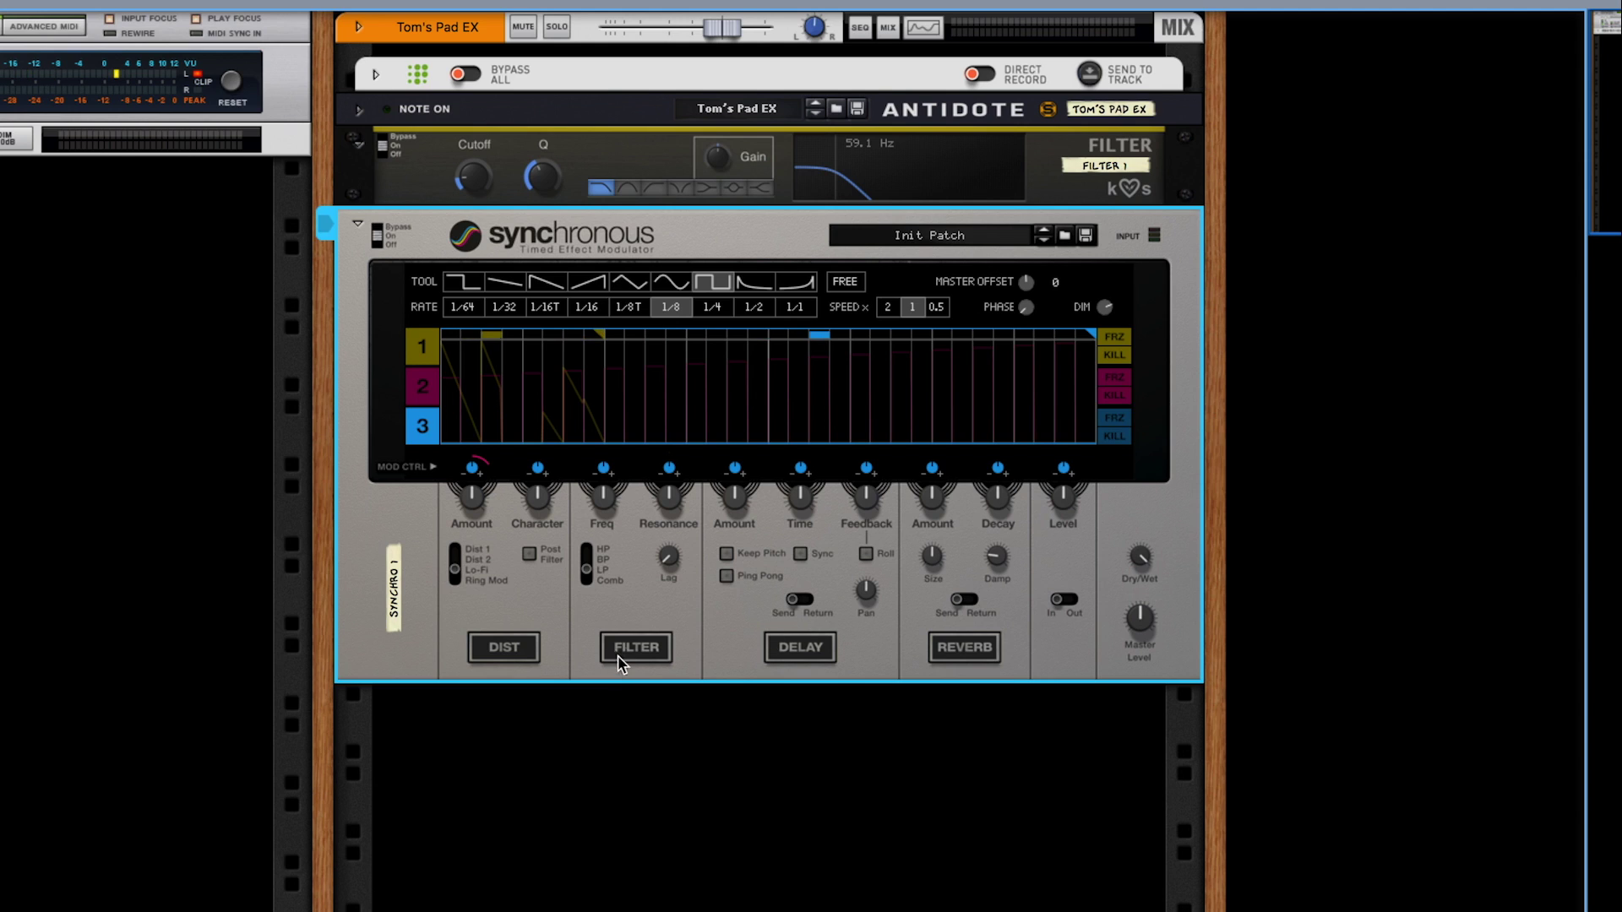
Enable the filter in Comb mode and raise lane 3's frequency modulation depth
left_click(641, 648)
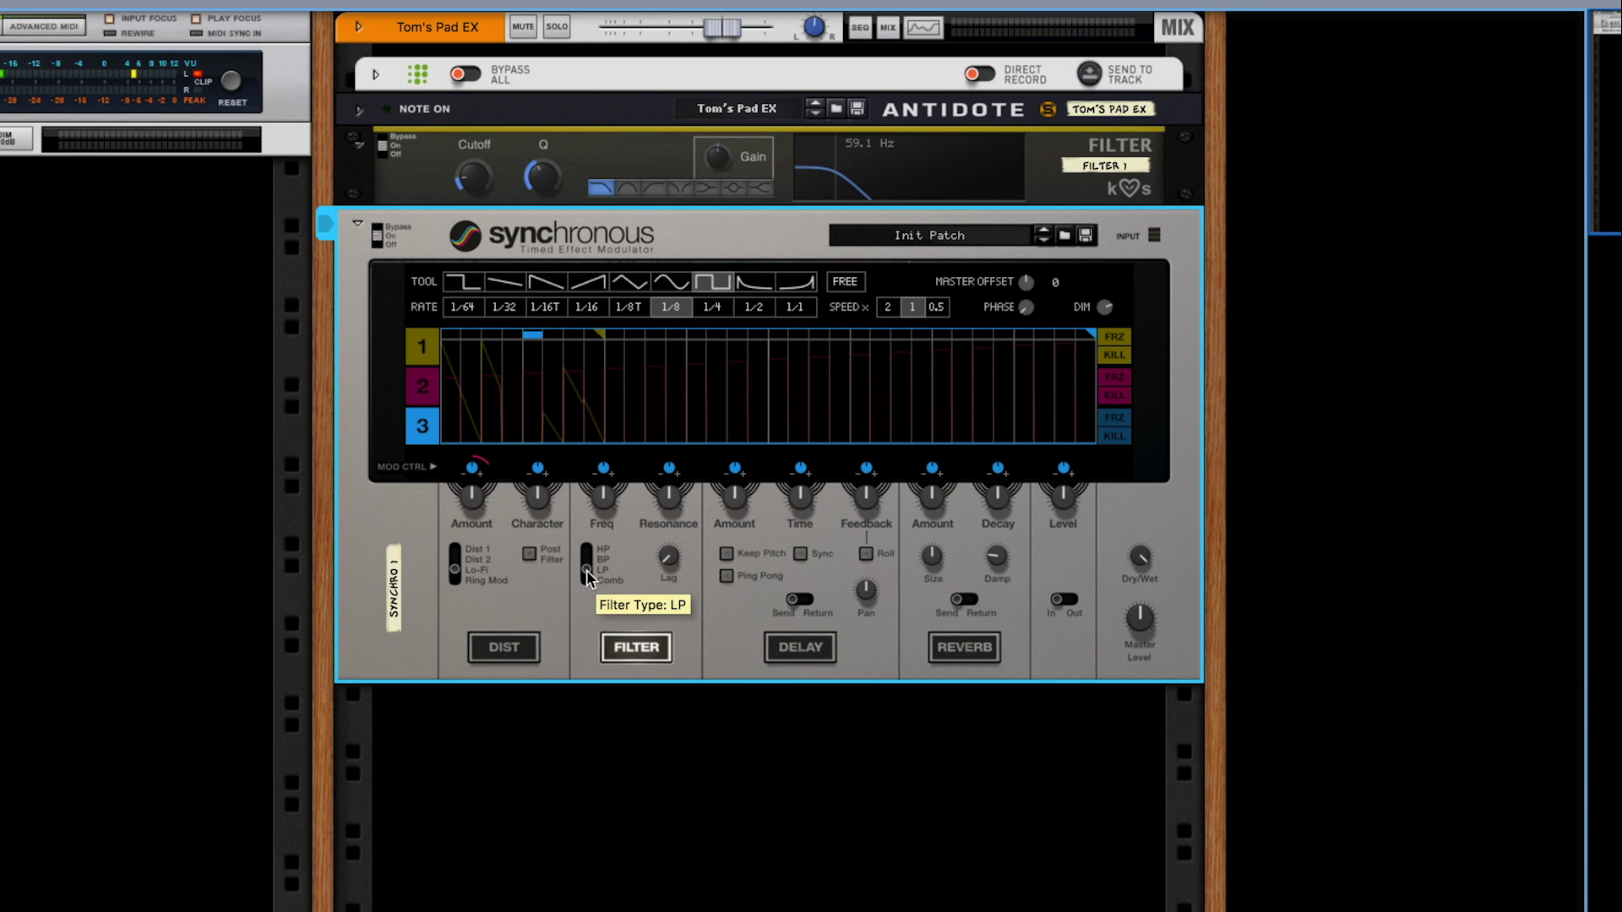
left_click(585, 580)
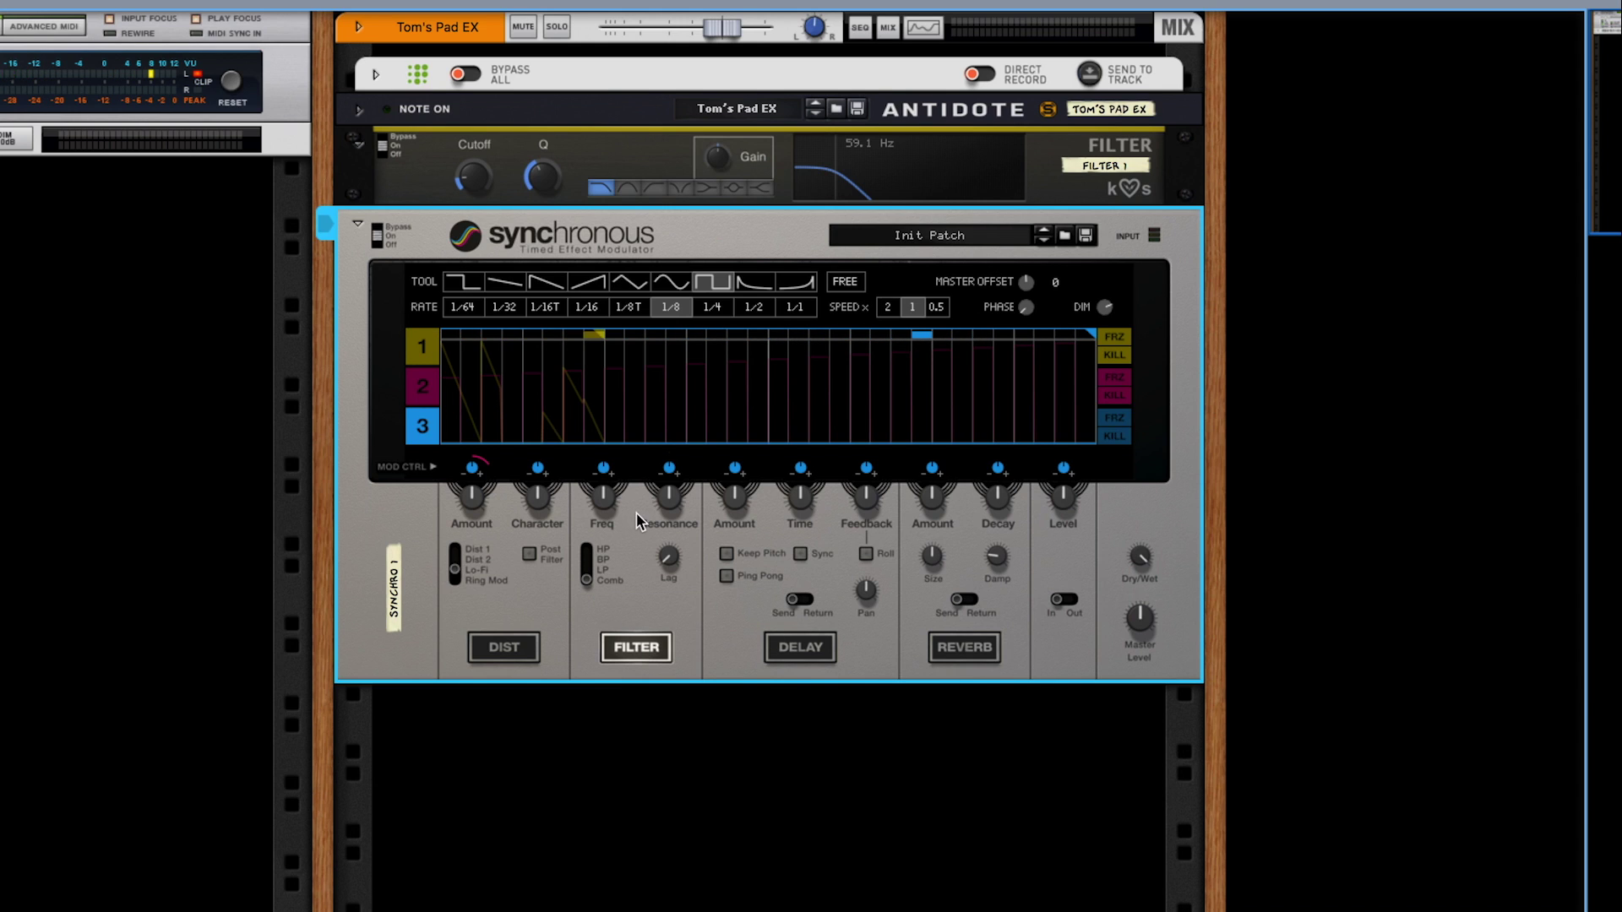
left_click_drag(607, 481, 613, 437)
Draw a full bar of sine cycles in lane 3 with taller peaks, and lower frequency to 61%
left_click(671, 281)
mouse_move(468, 423)
left_mouse_down()
mouse_move(517, 388)
mouse_move(995, 361)
left_mouse_up()
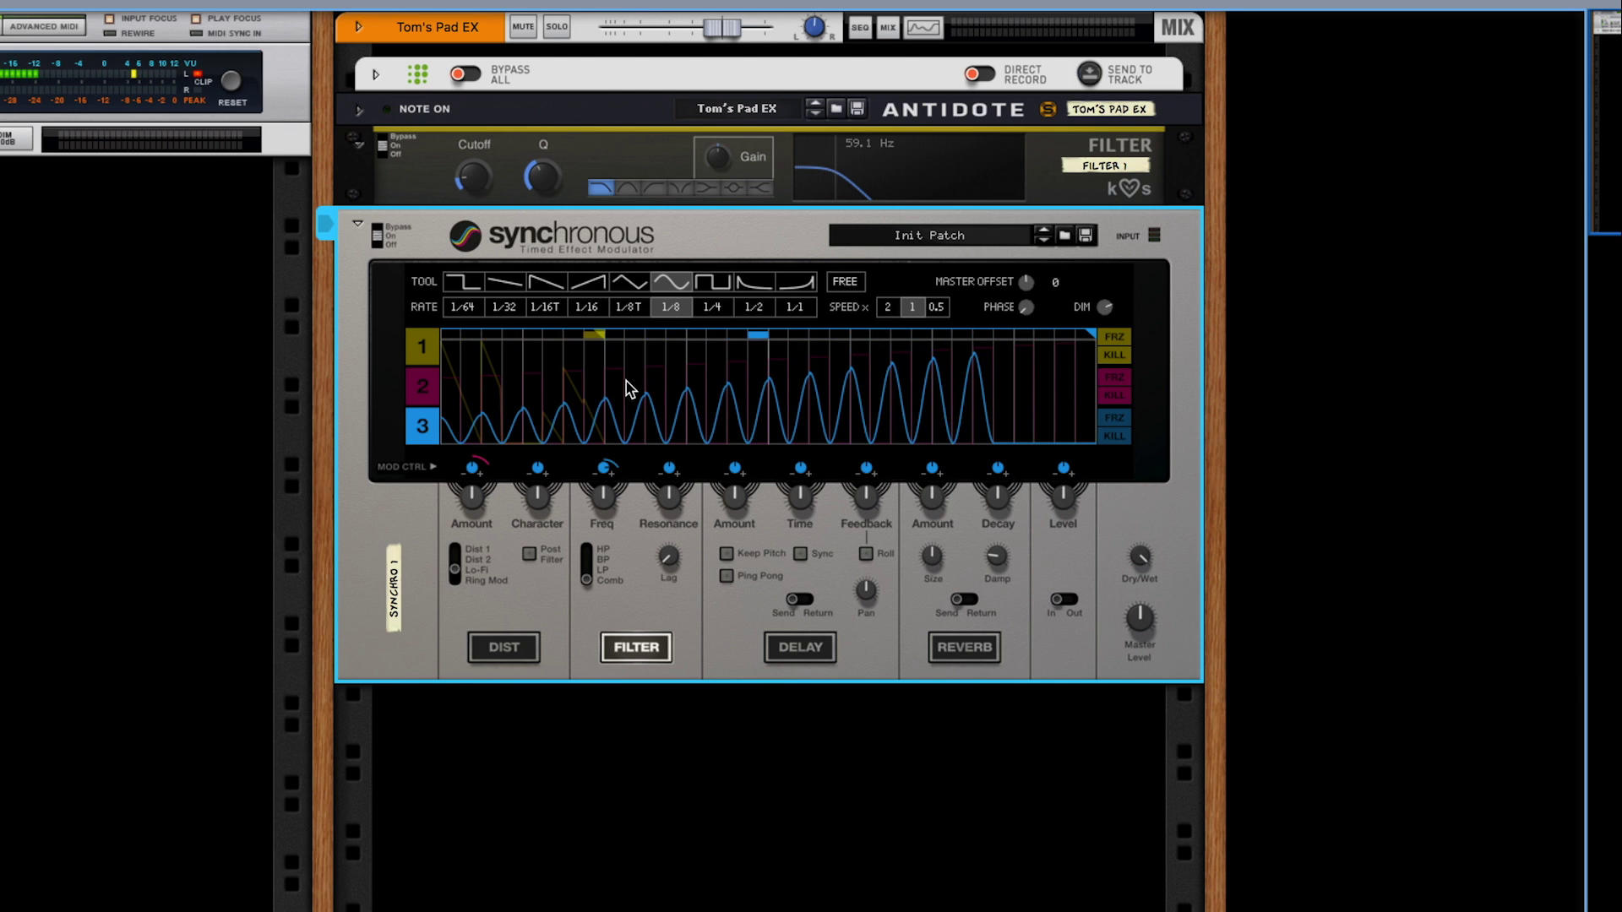
left_click_drag(626, 389, 563, 340)
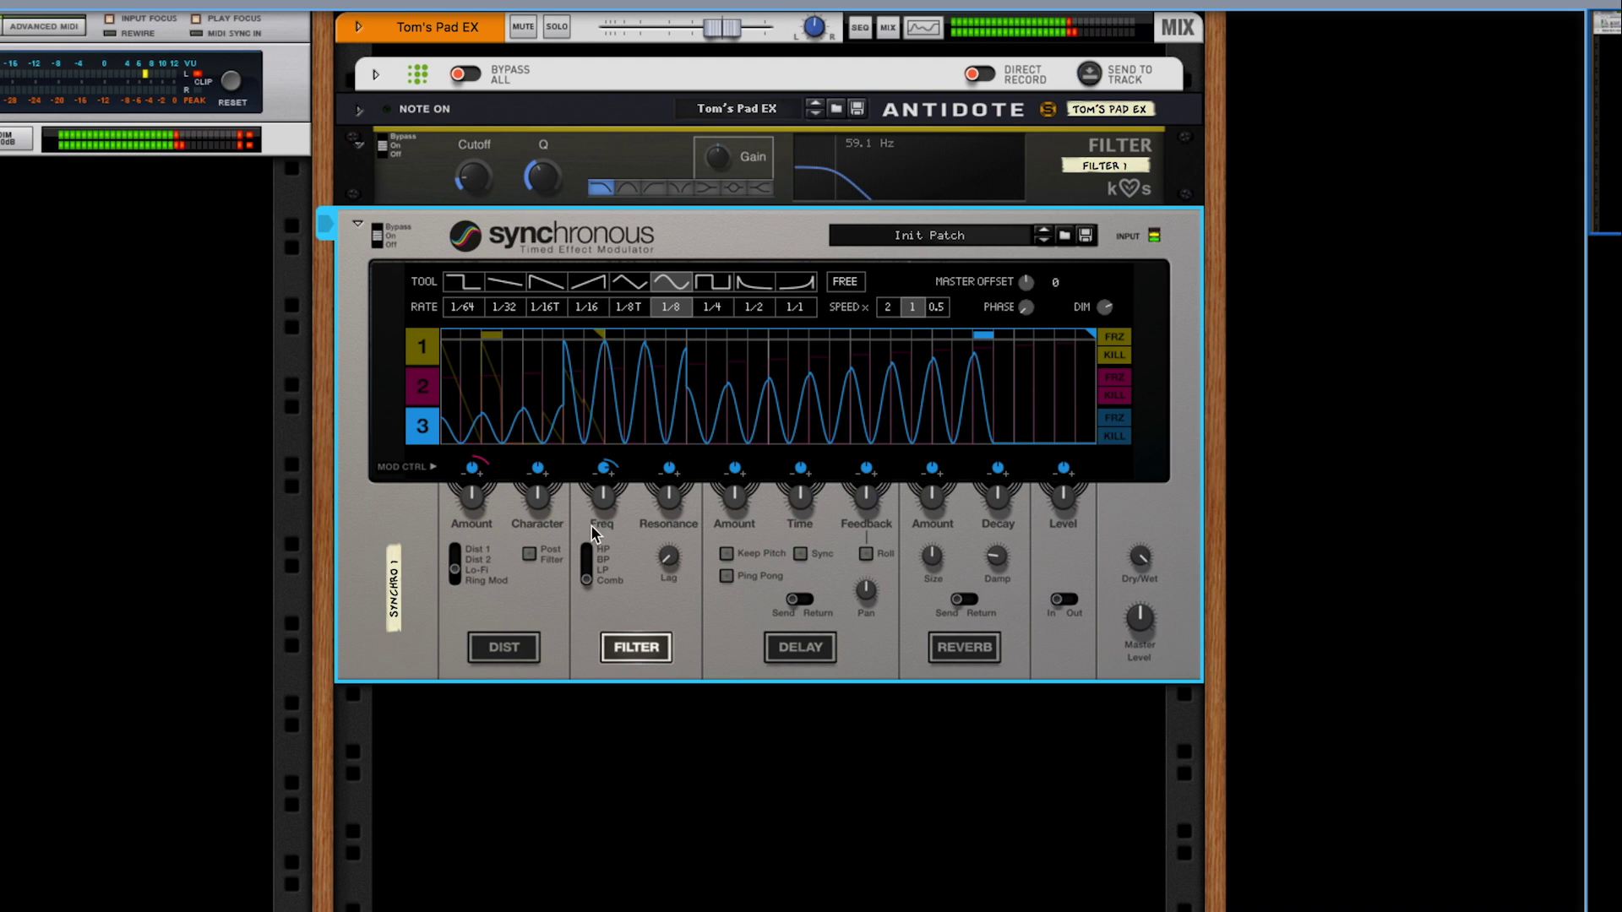
mouse_move(603, 486)
left_mouse_down()
mouse_move(596, 520)
mouse_move(606, 477)
left_mouse_up()
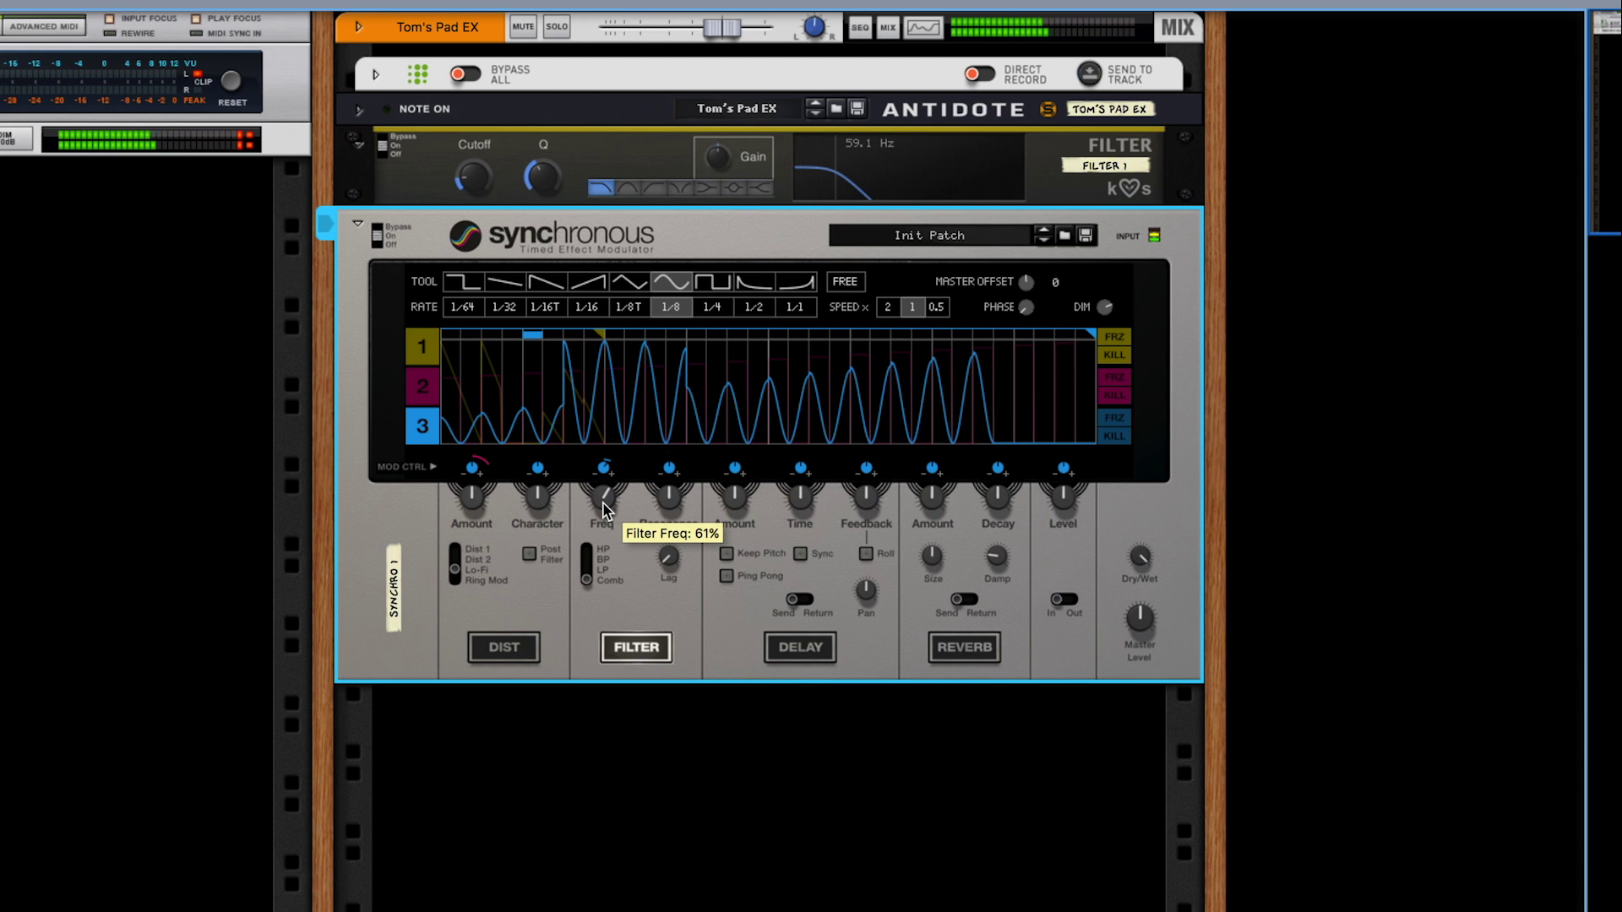
Sketch sine peaks in lane 1's first steps, then redraw them as falling ramps
left_click(424, 387)
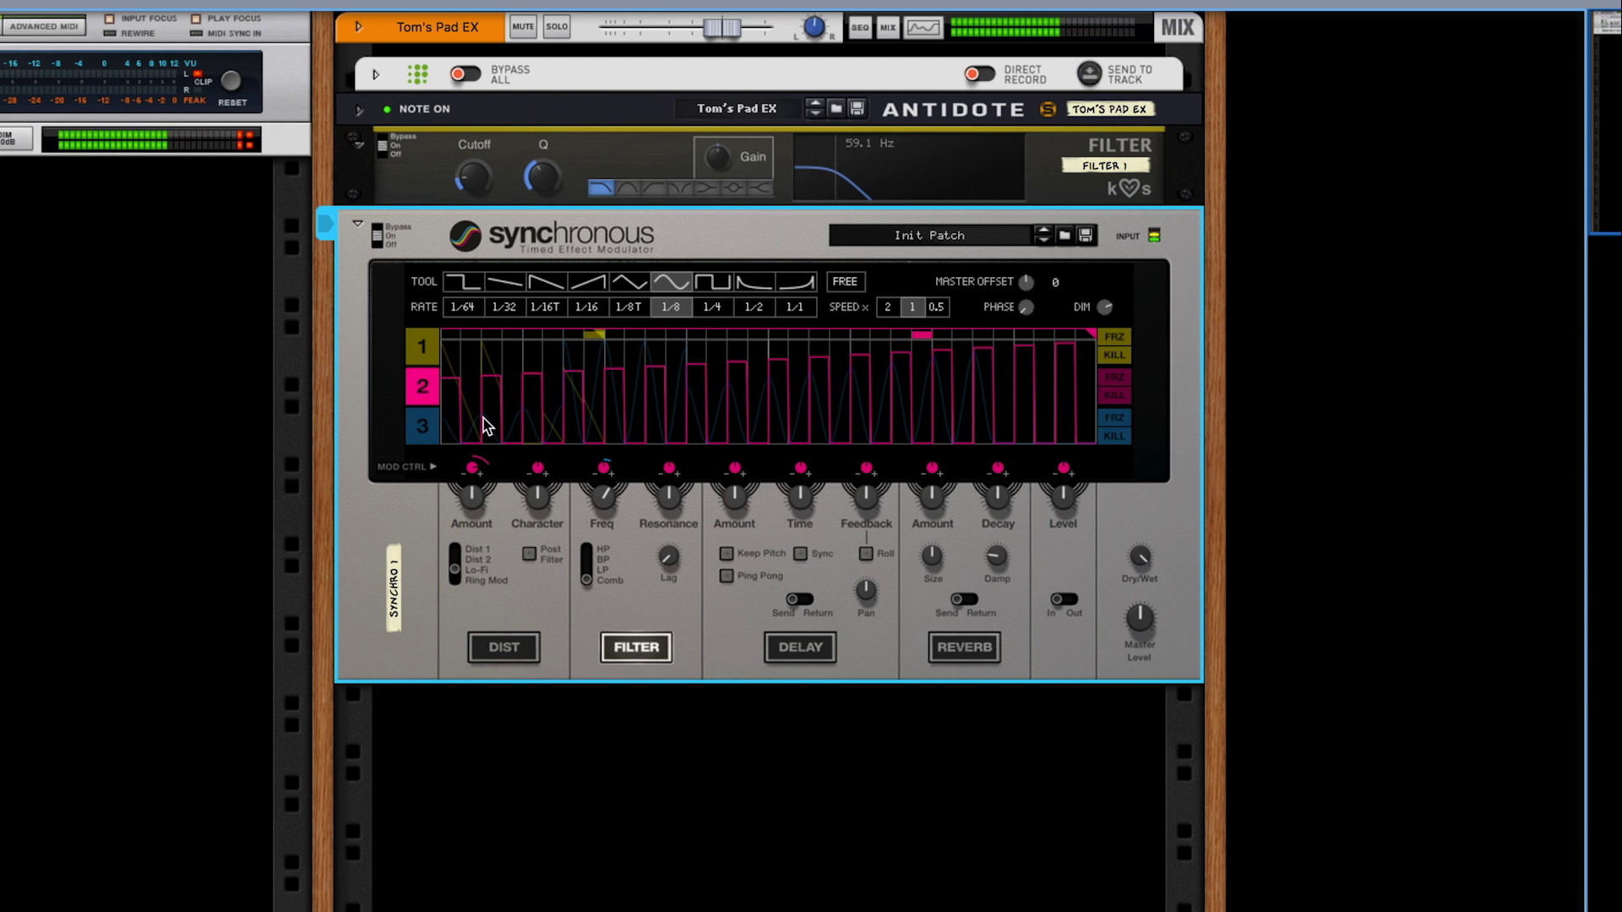
left_click(424, 346)
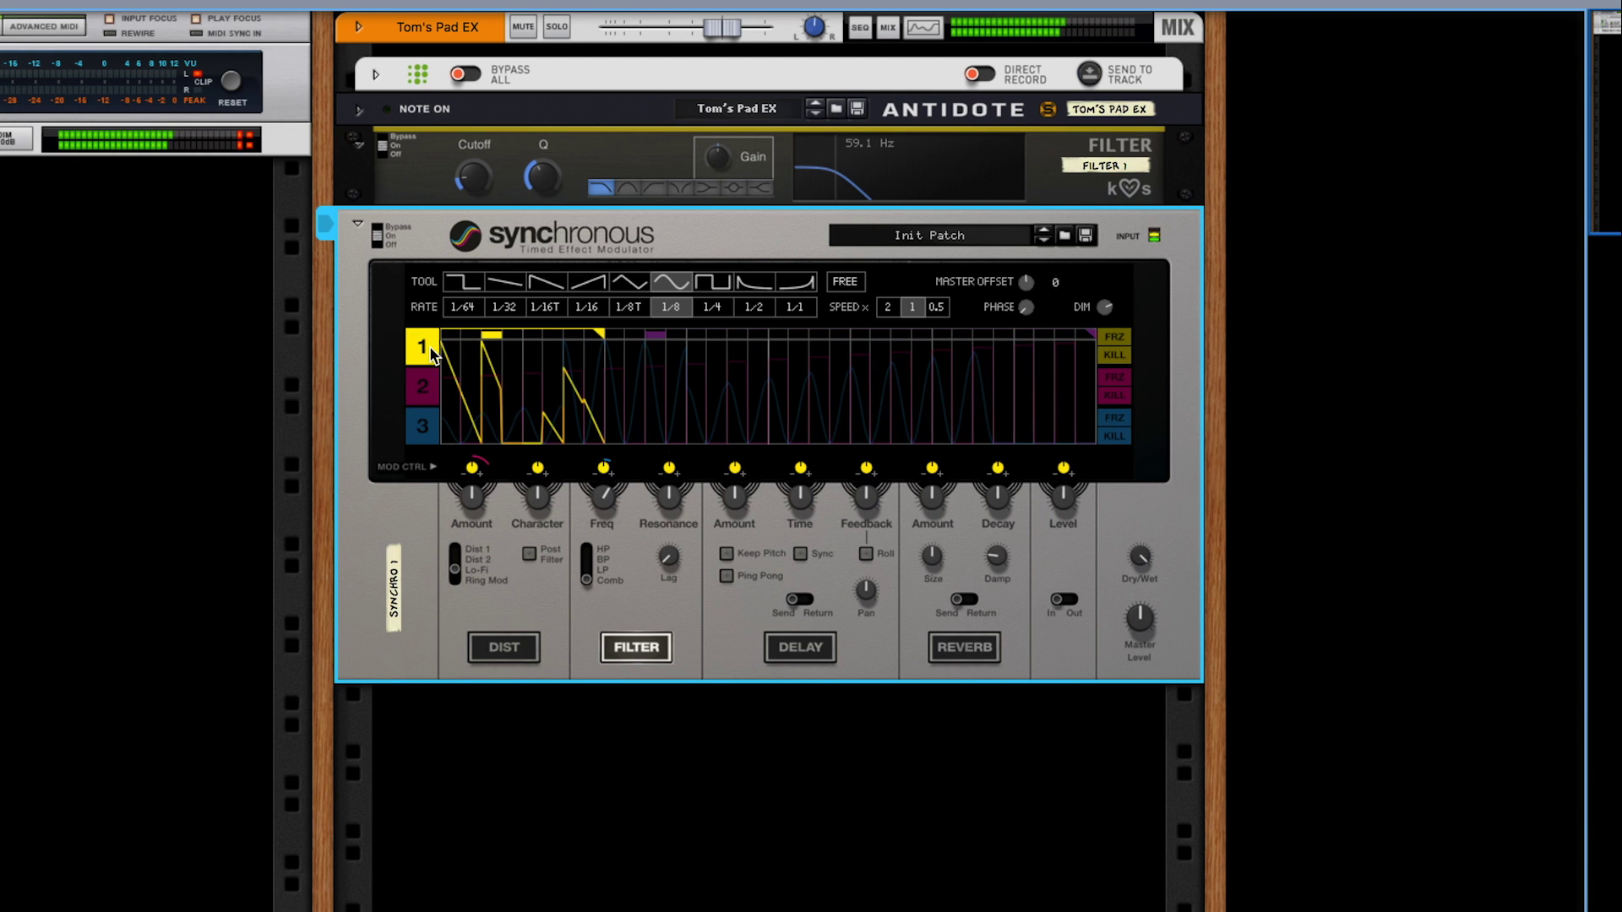
left_click_drag(465, 408, 480, 375)
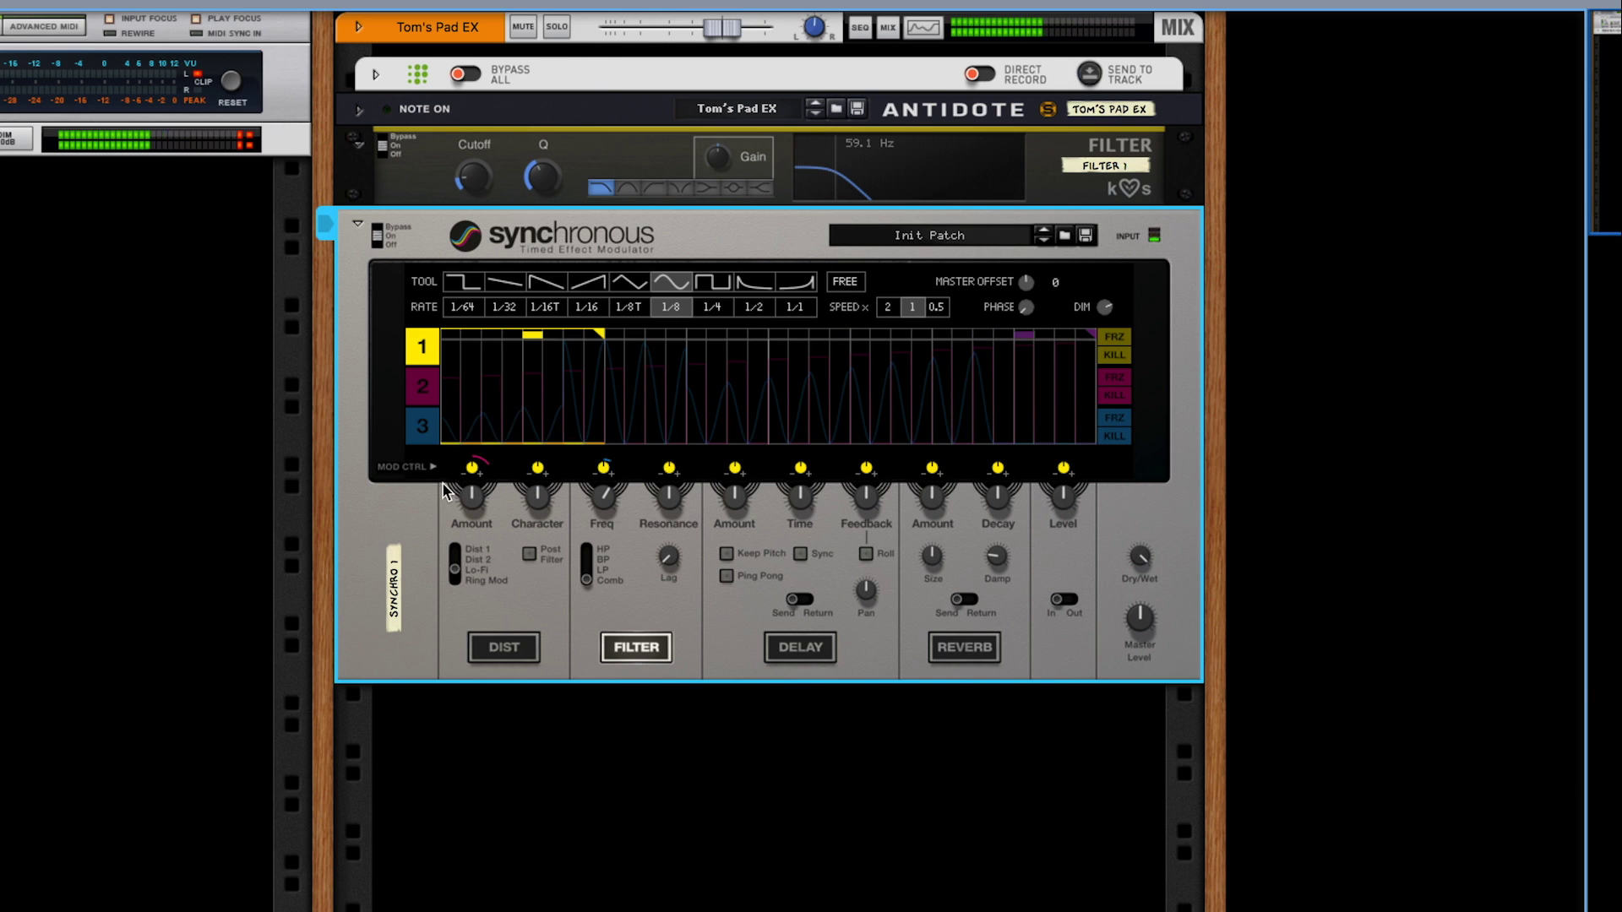
left_click(630, 281)
left_click(558, 289)
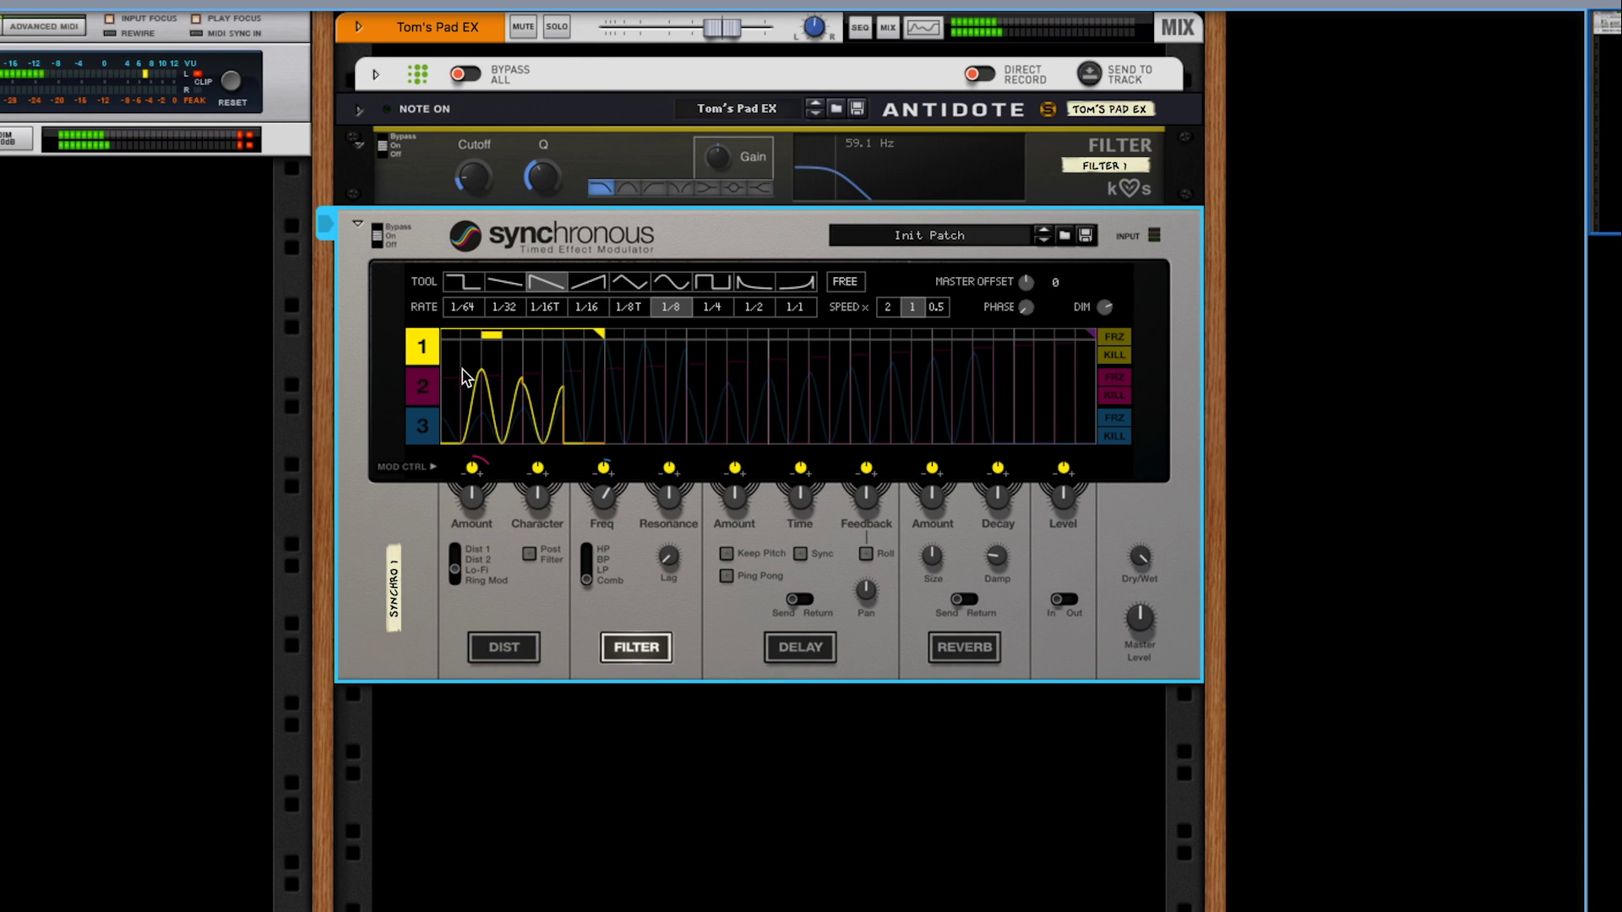
left_click_drag(452, 340, 480, 328)
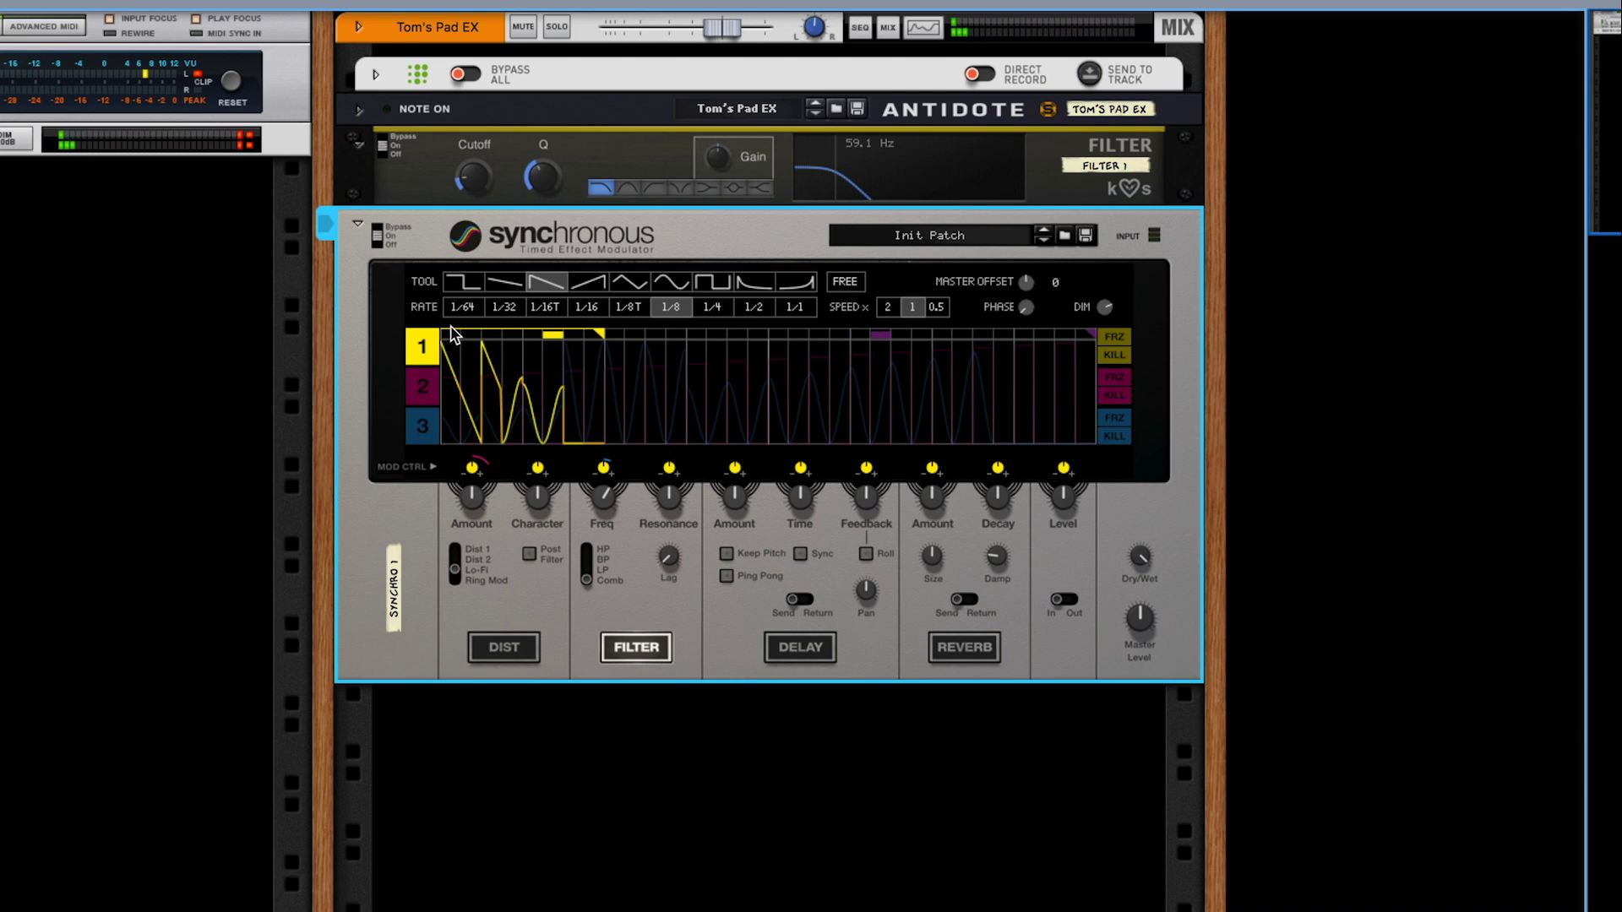
Set the pattern rate to 1/4 and redraw lane 1 as two full-height falling ramps
left_click(795, 306)
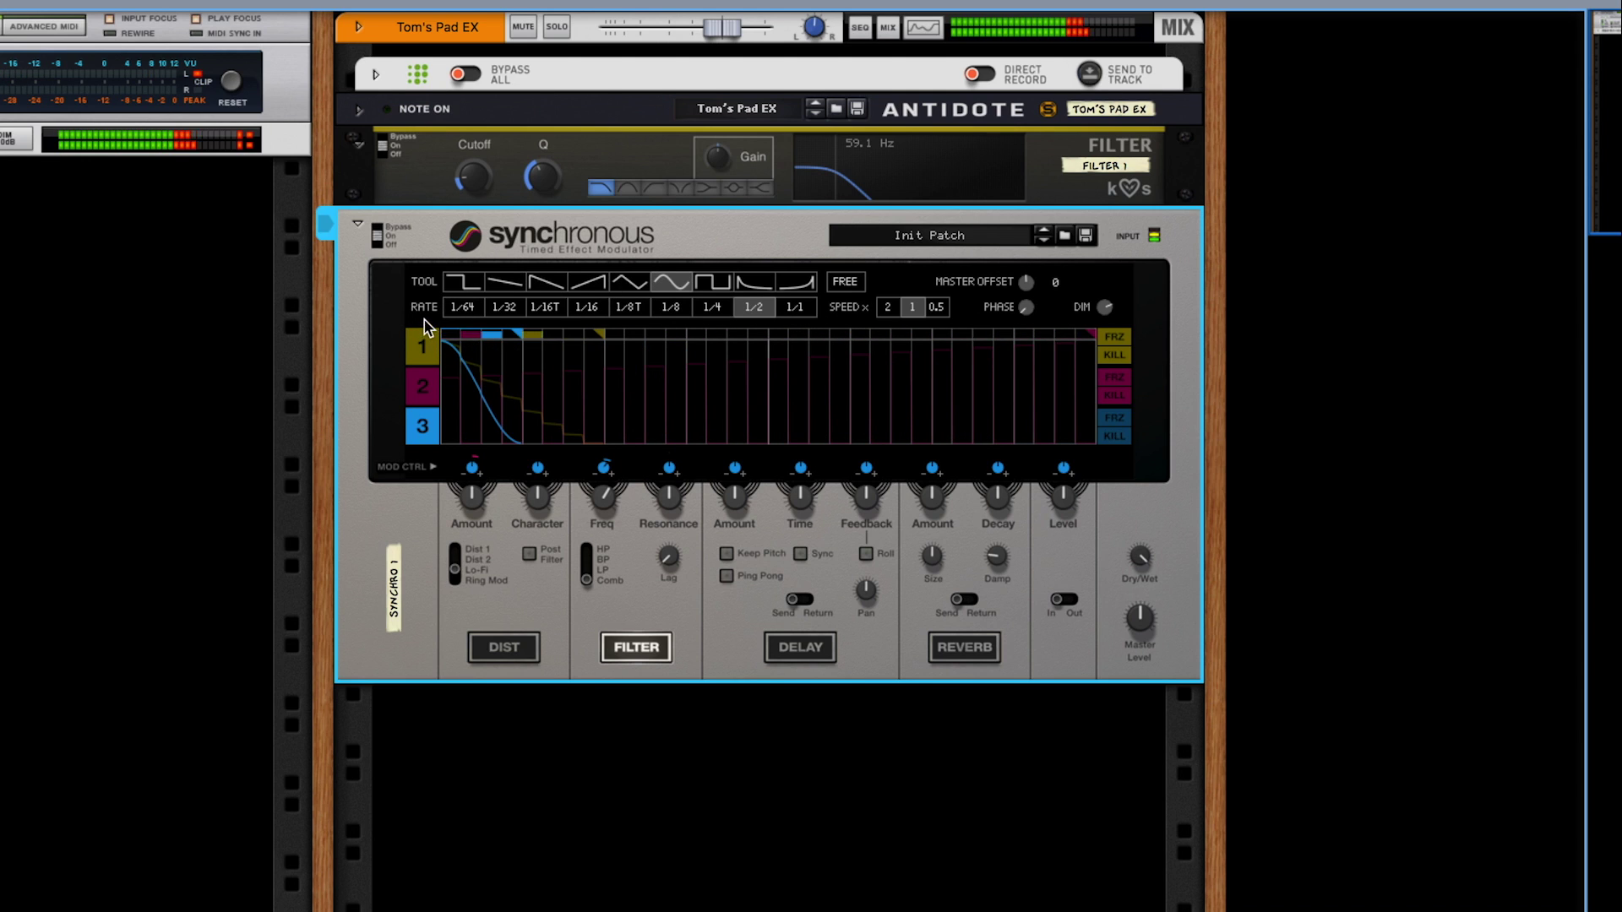
left_click(712, 306)
left_click(458, 344)
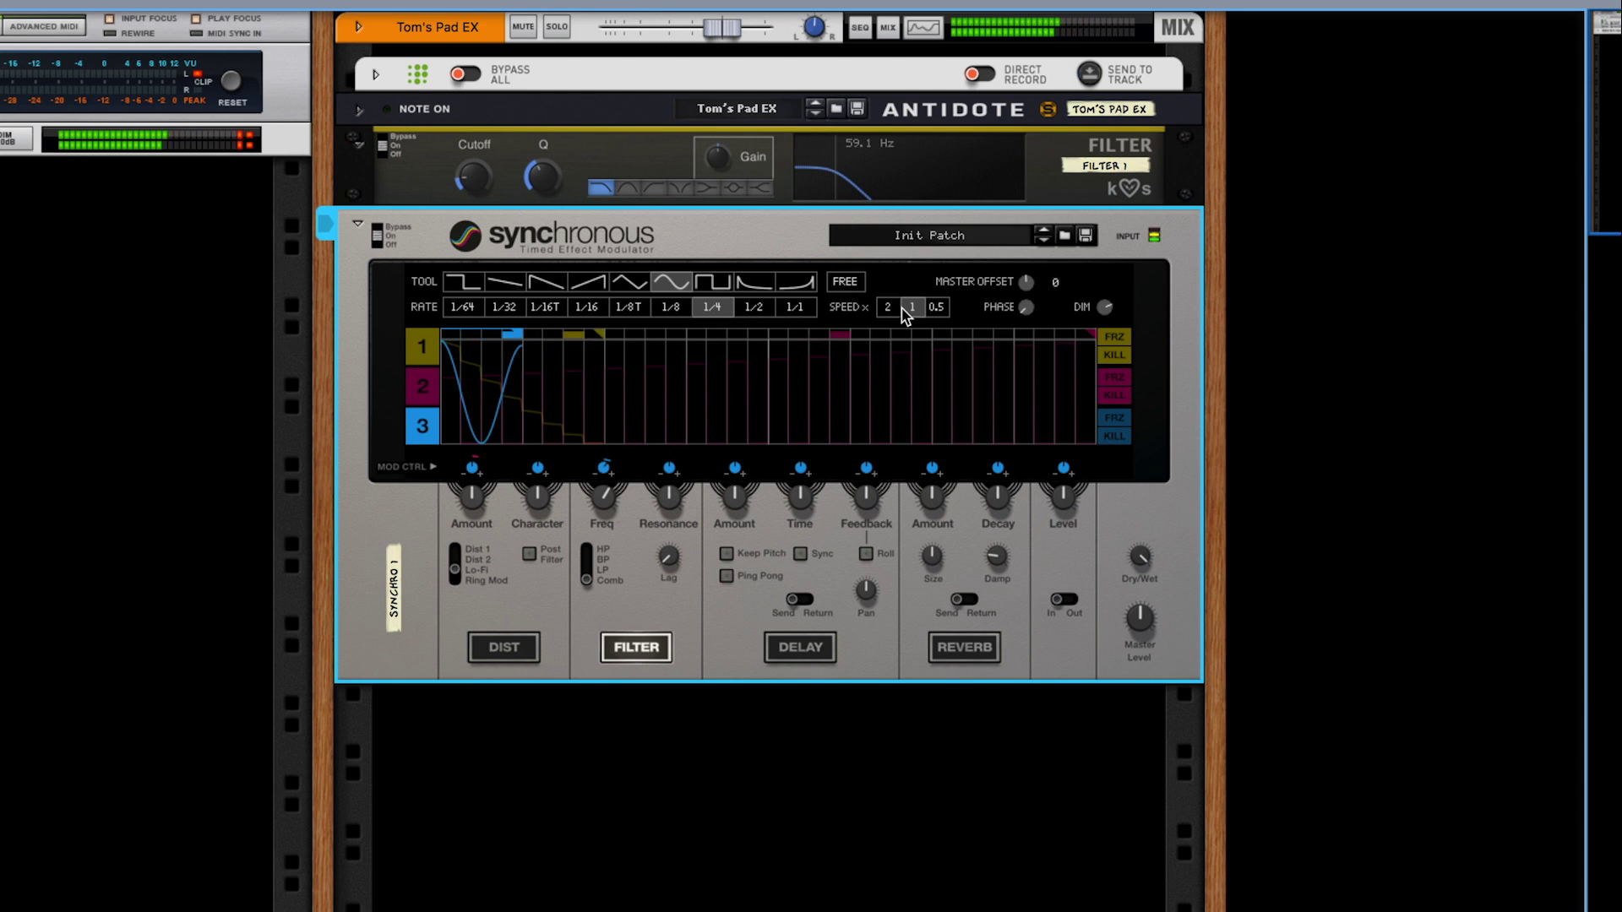
left_click(423, 346)
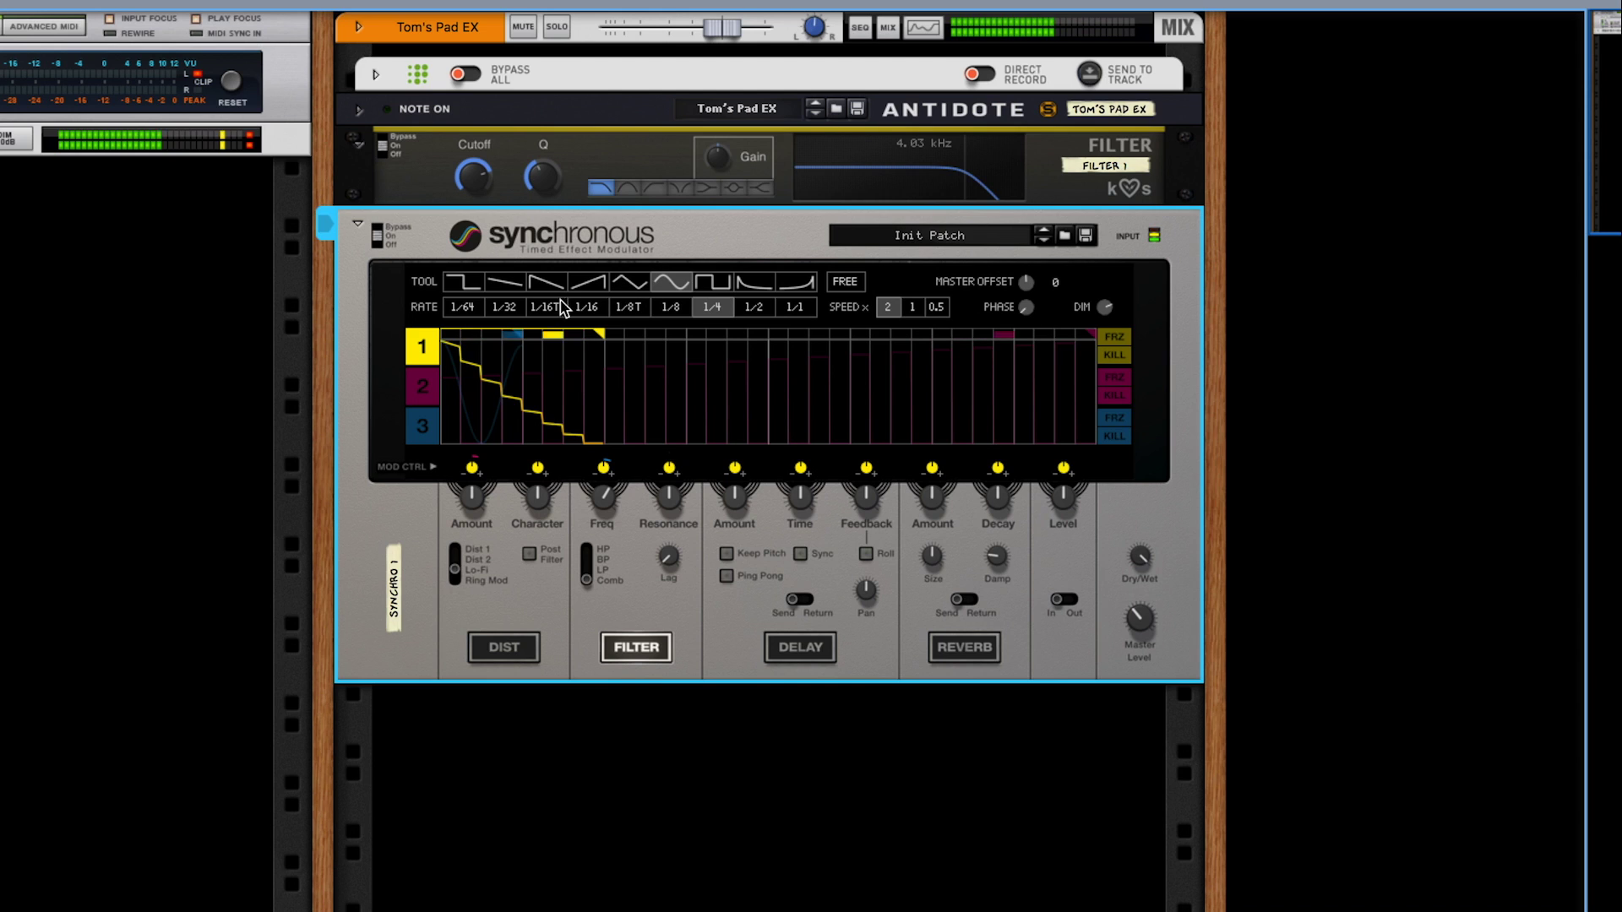
left_click(547, 282)
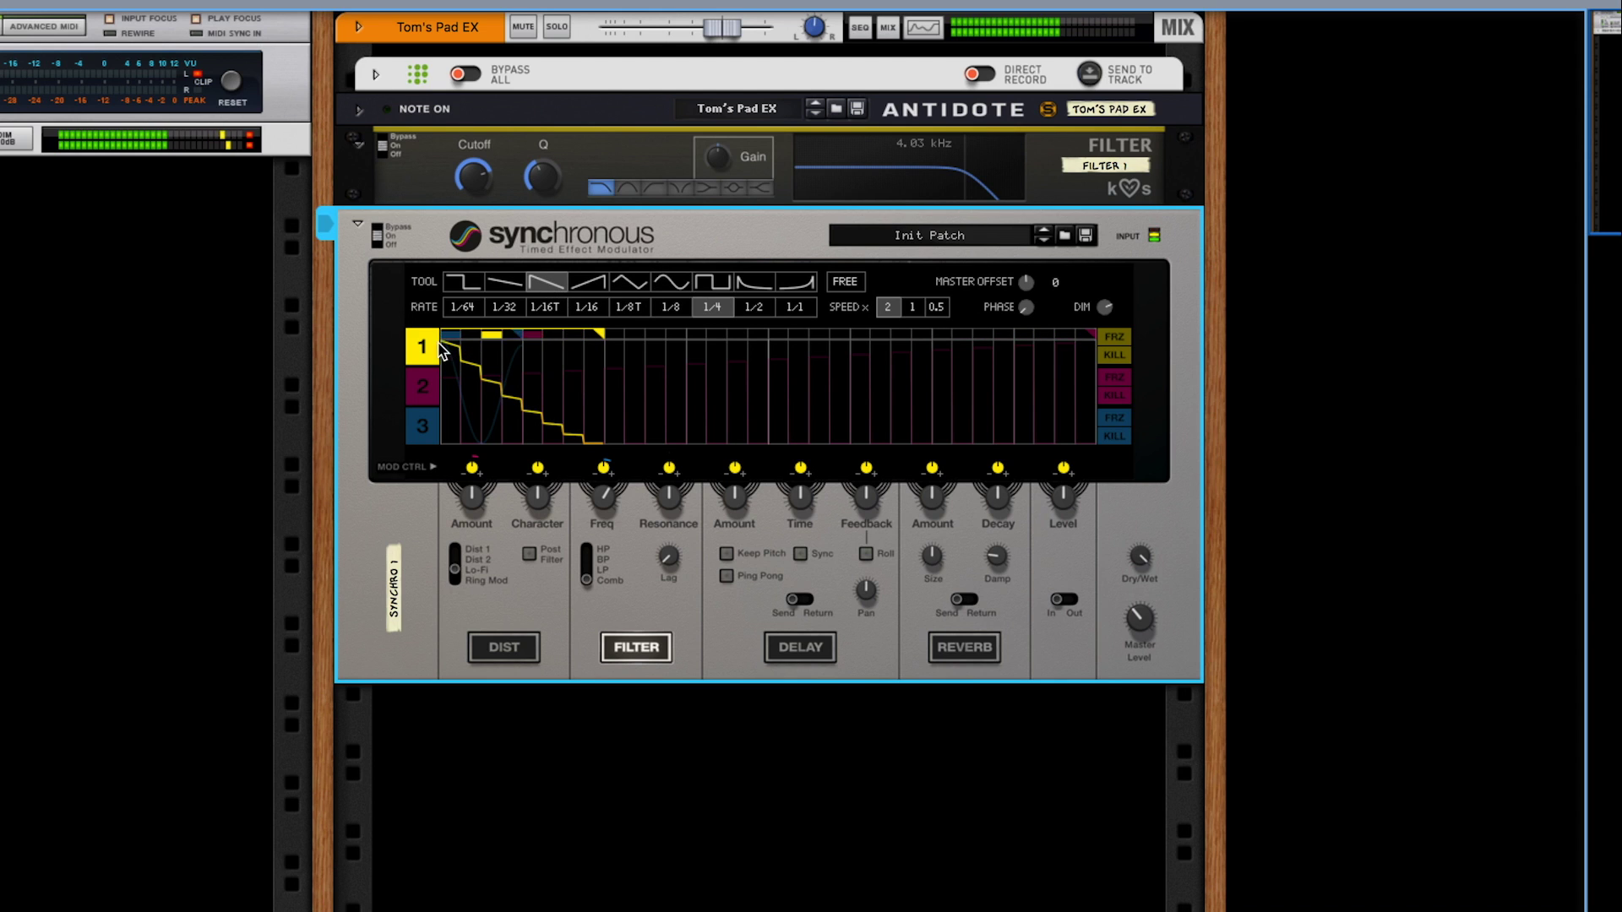
left_click_drag(546, 408, 483, 351)
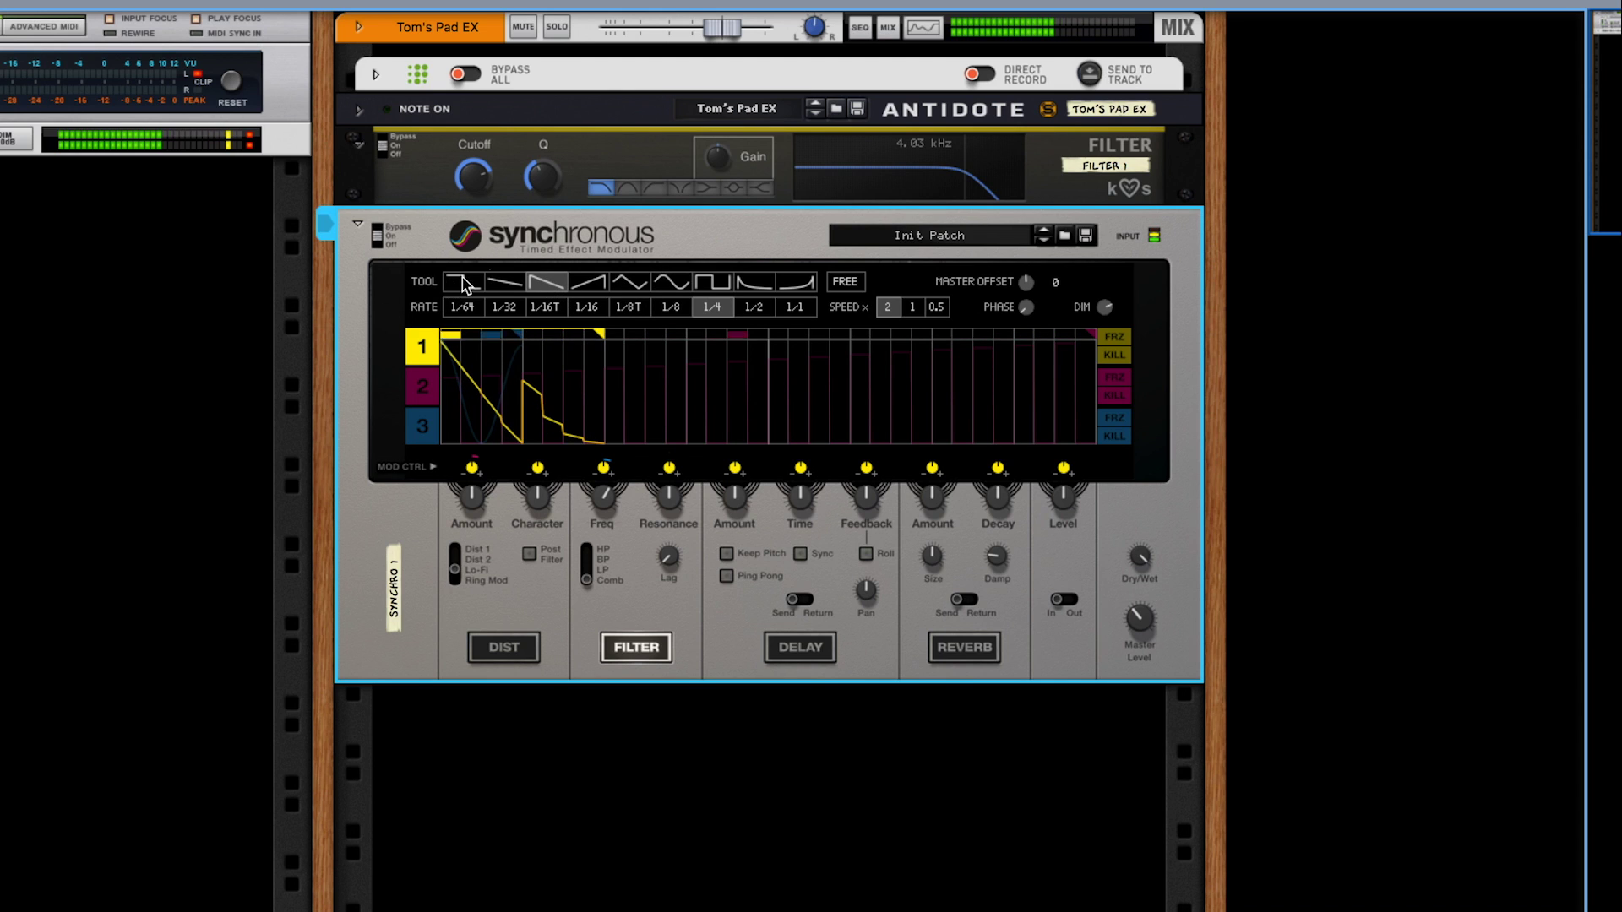
left_click(563, 381)
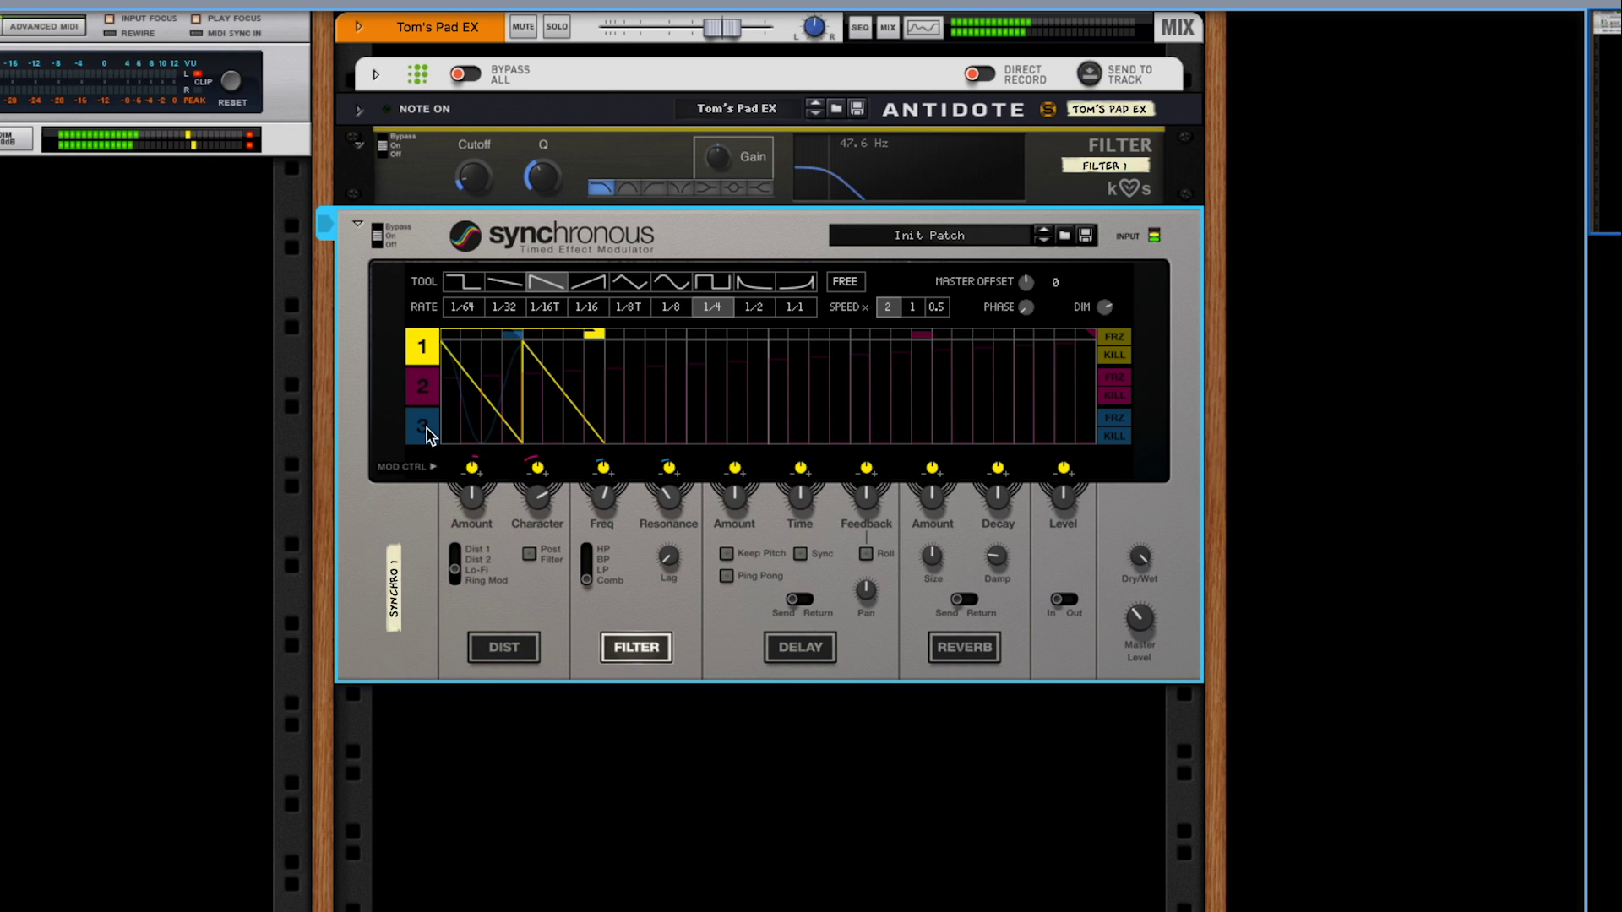
Flip between lanes 1–3 to compare curves, ending on lane 3's sine dip
left_click(423, 387)
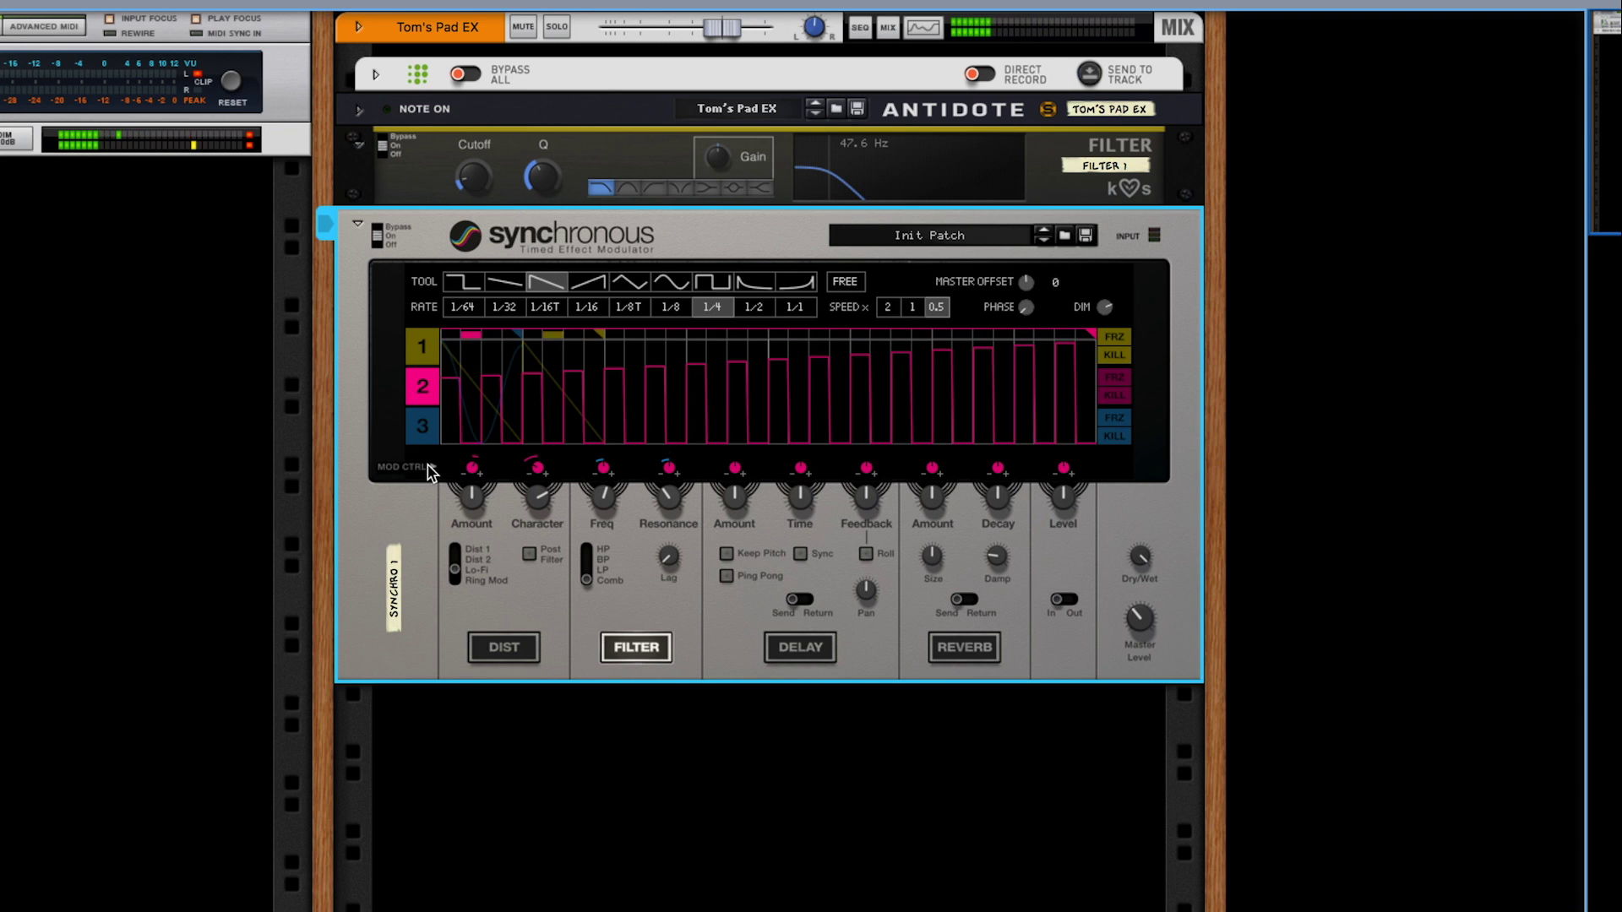
left_click(425, 414)
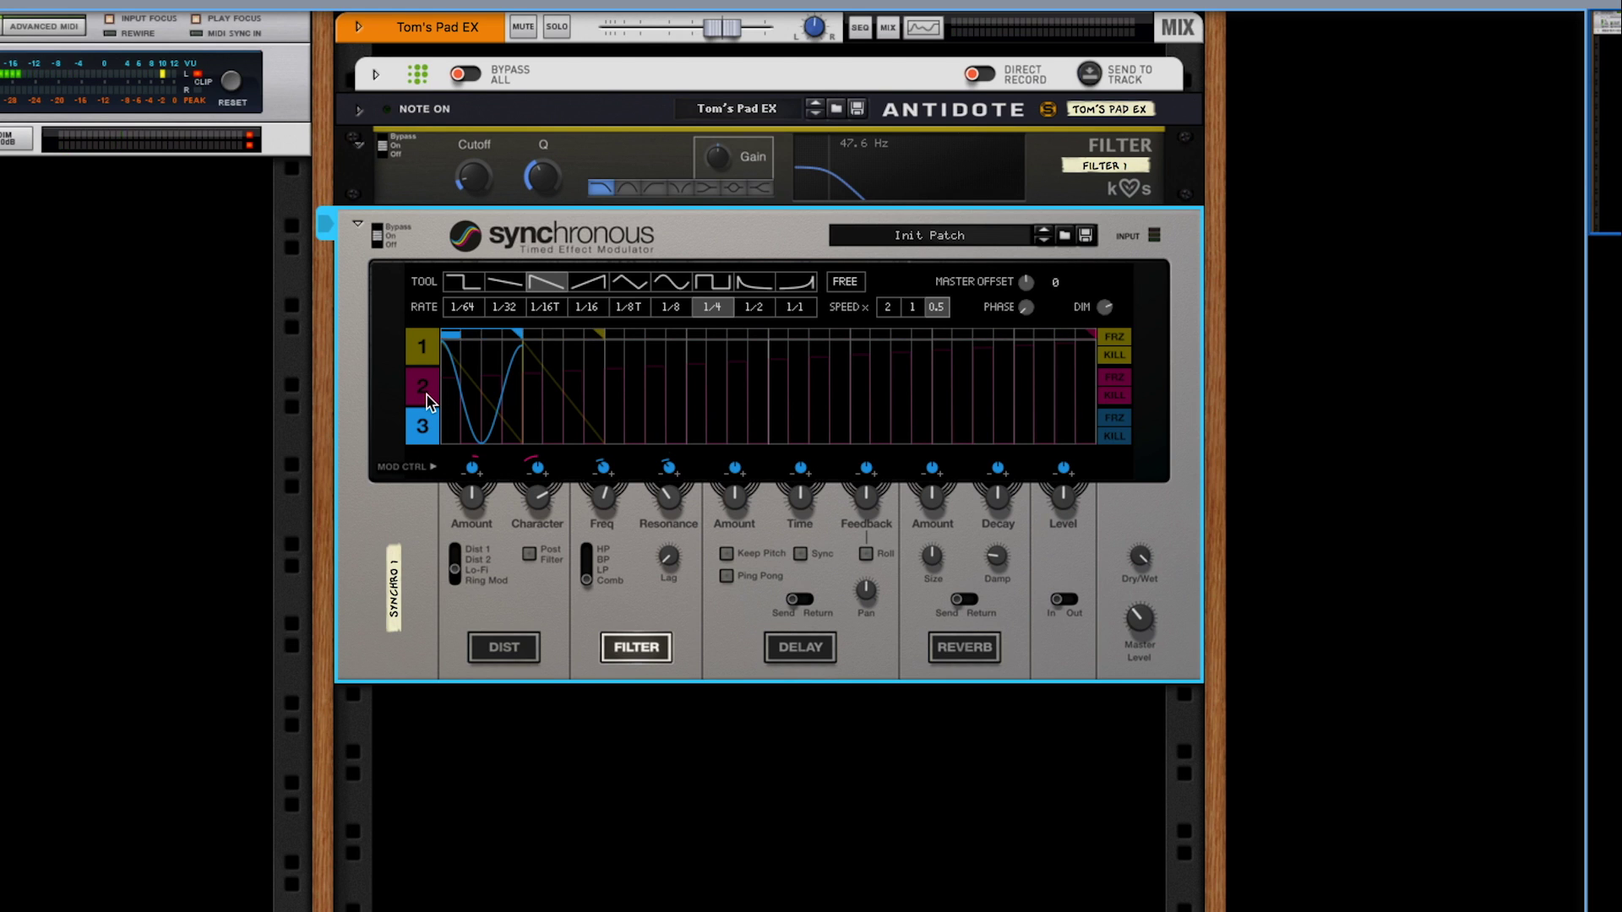
left_click(426, 401)
left_click(424, 352)
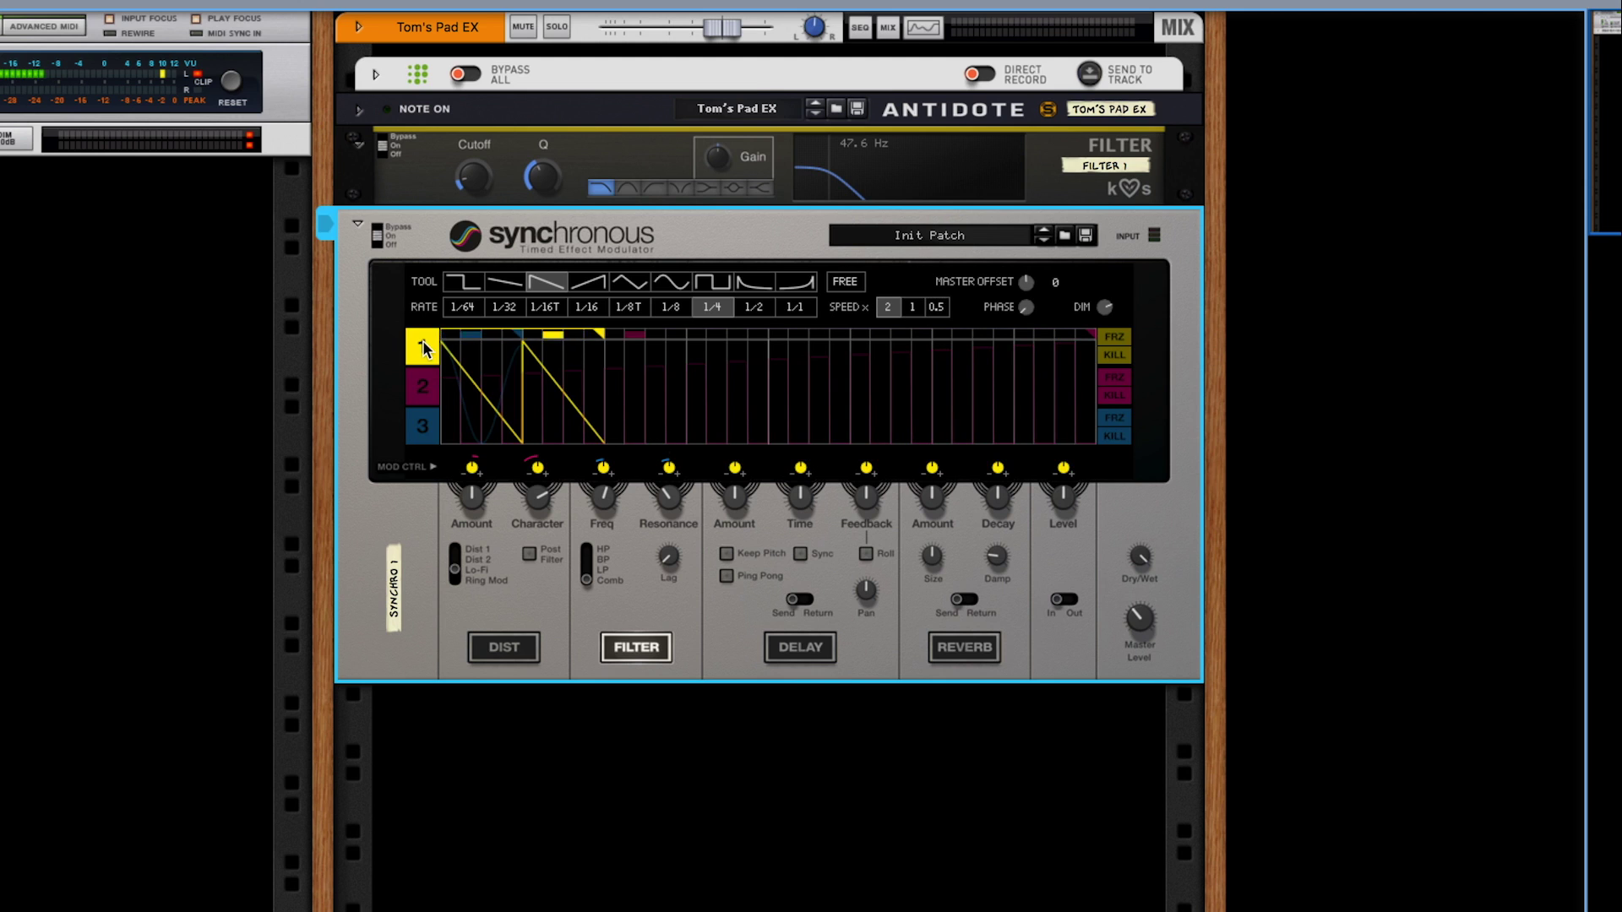
left_click(426, 401)
left_click(423, 420)
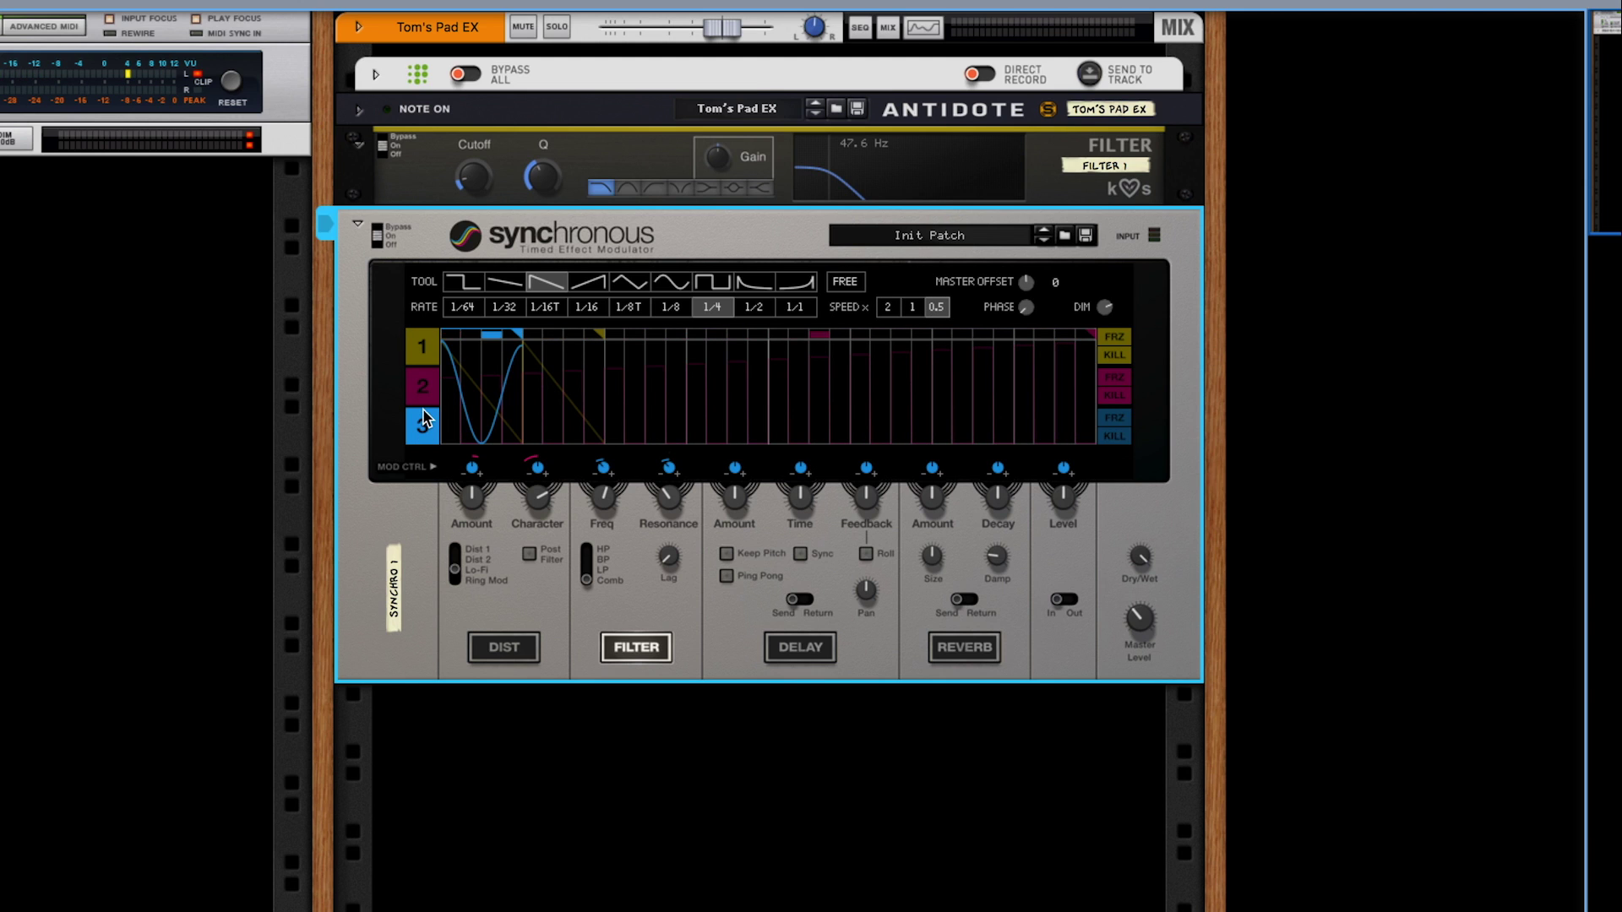
left_click(424, 385)
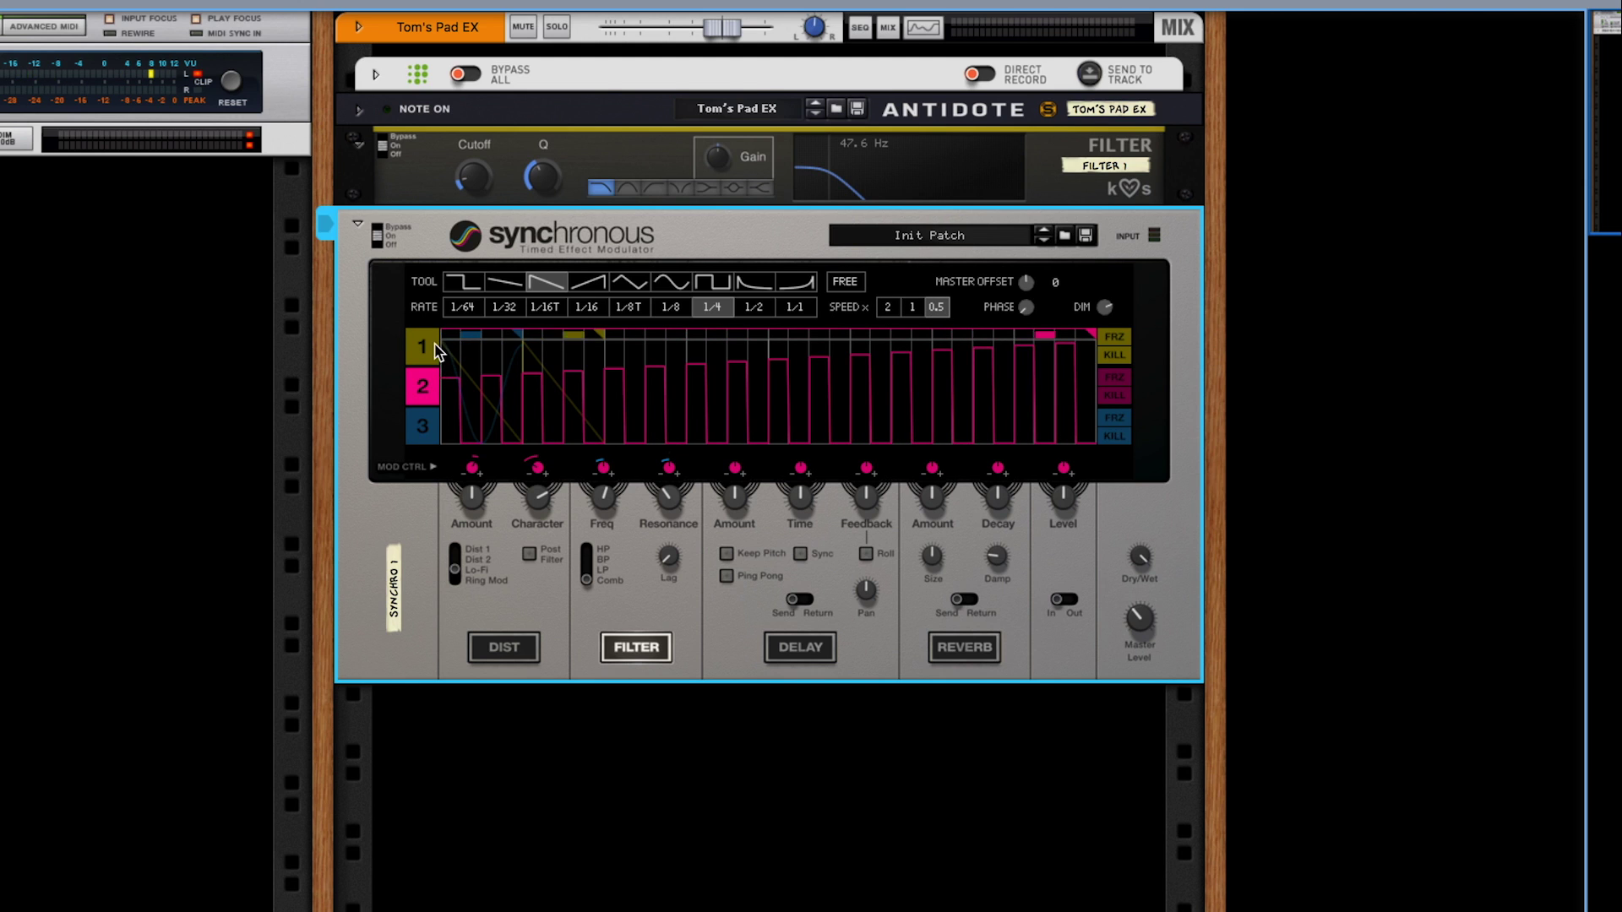
left_click(436, 351)
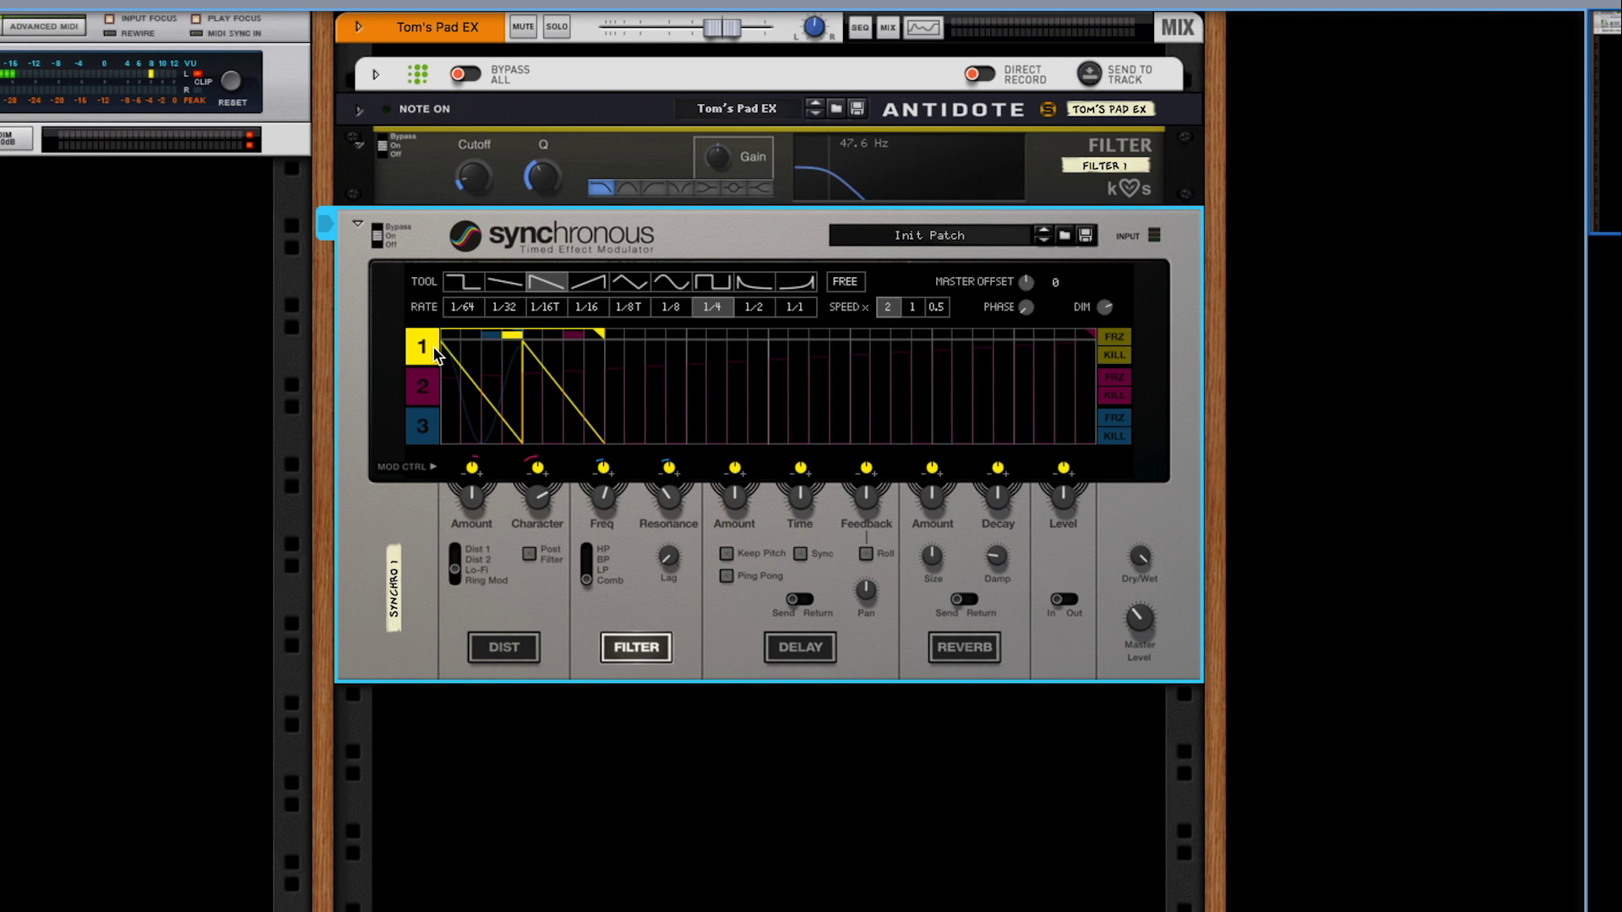
left_click(423, 387)
left_click(423, 426)
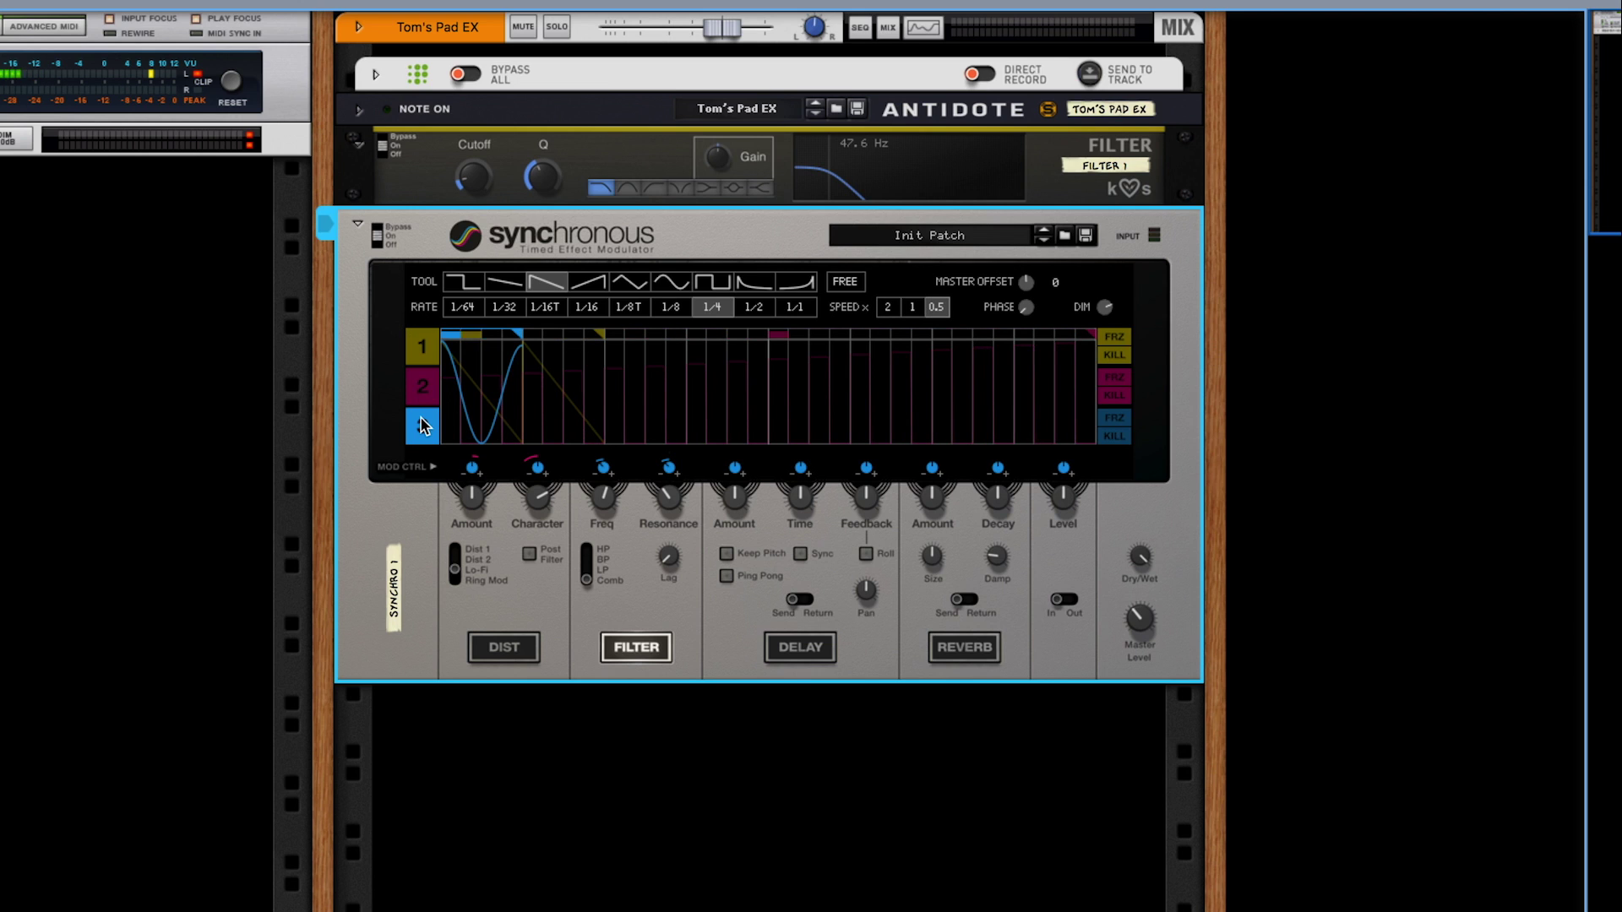